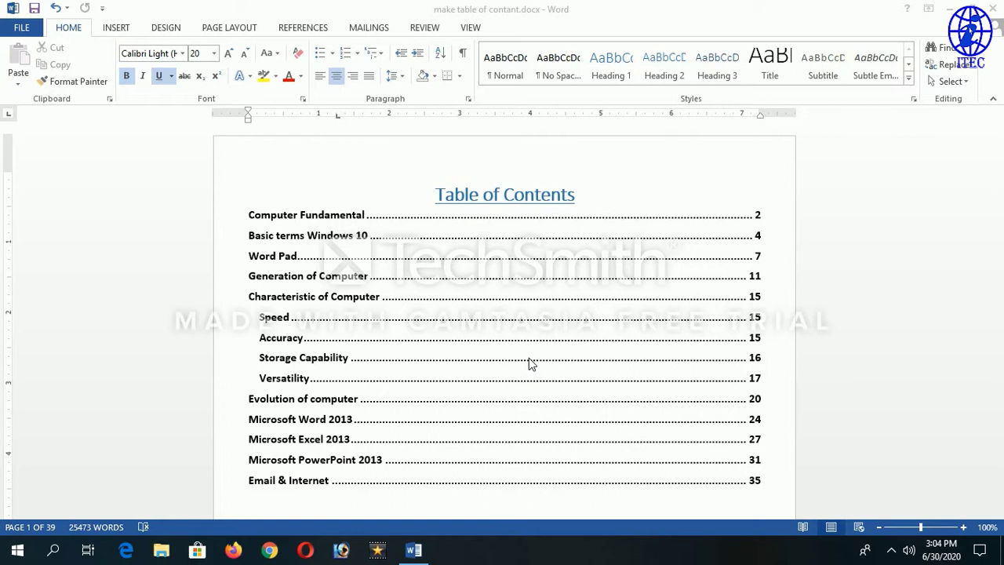
Step: Browse the existing table of contents and follow the Generation of Computer entry to its heading
{"action": "left_click", "coordinate": [460, 273]}
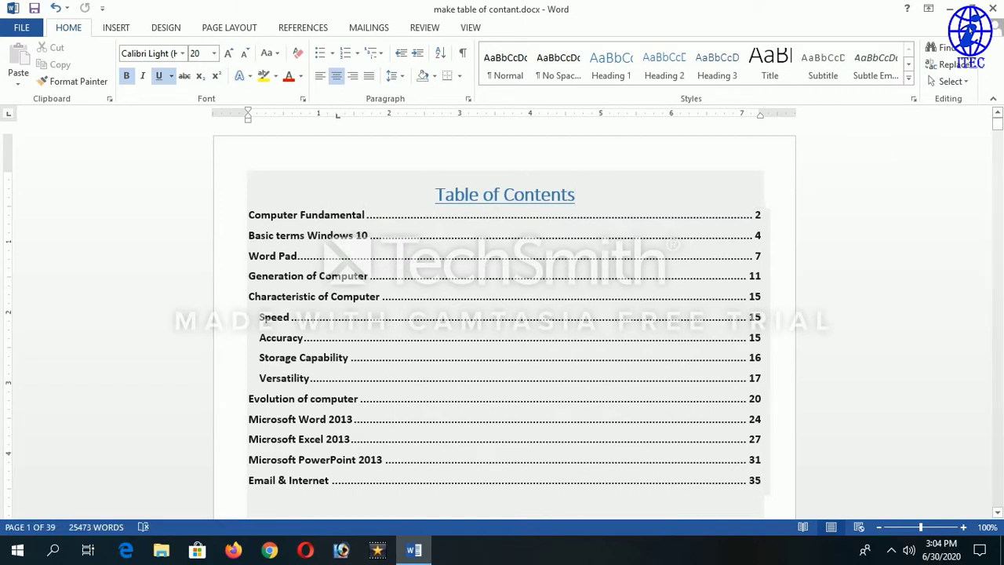
{"action": "scroll", "coordinate": [329, 259], "scroll_direction": "down", "scroll_amount": 1}
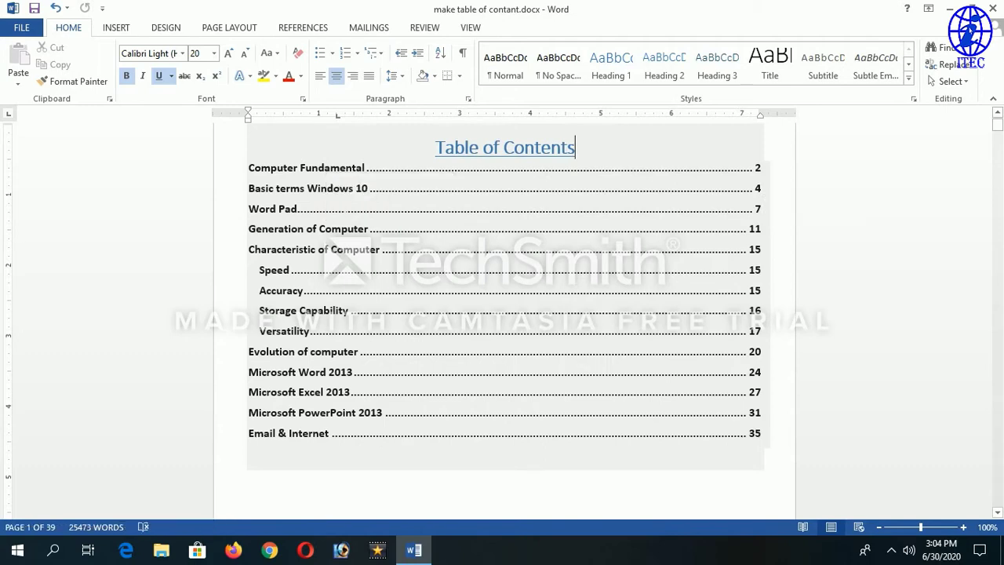
{"action": "key", "text": "Down"}
{"action": "scroll", "coordinate": [504, 314], "scroll_direction": "down", "scroll_amount": 5}
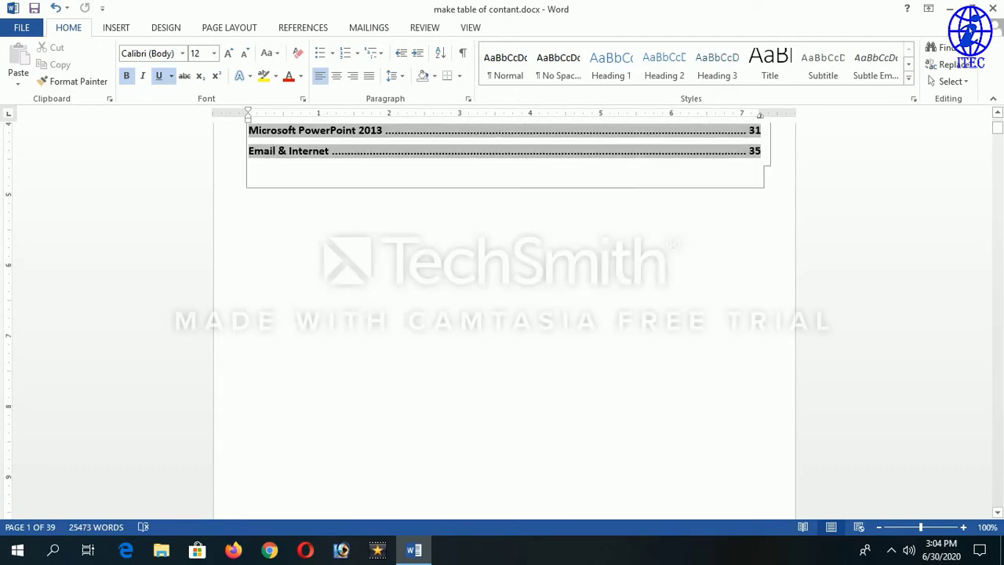
{"action": "scroll", "coordinate": [329, 235], "scroll_direction": "up", "scroll_amount": 3}
{"action": "scroll", "coordinate": [329, 236], "scroll_direction": "up", "scroll_amount": 4}
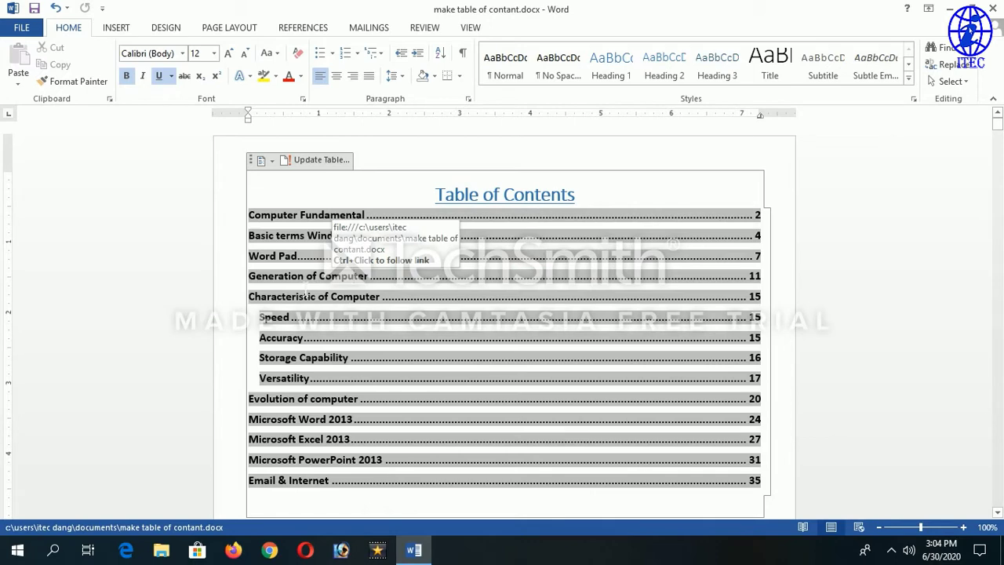
{"action": "left_click", "coordinate": [302, 276], "text": "ctrl"}
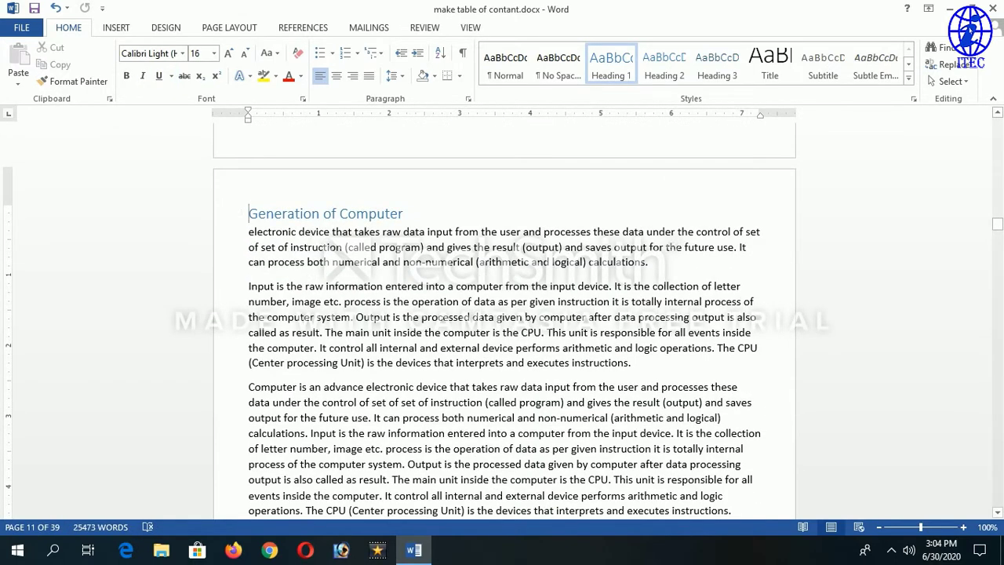
{"action": "left_click_drag", "start_coordinate": [999, 230], "coordinate": [998, 119]}
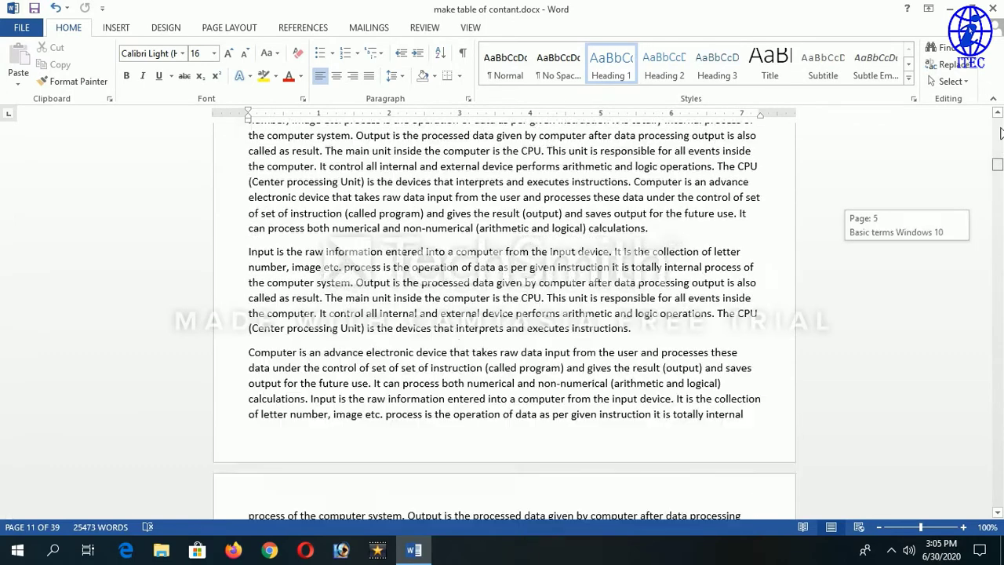
Step: Look over the table of contents again, clicking the line below it and the Word Pad entry
{"action": "left_click", "coordinate": [753, 219]}
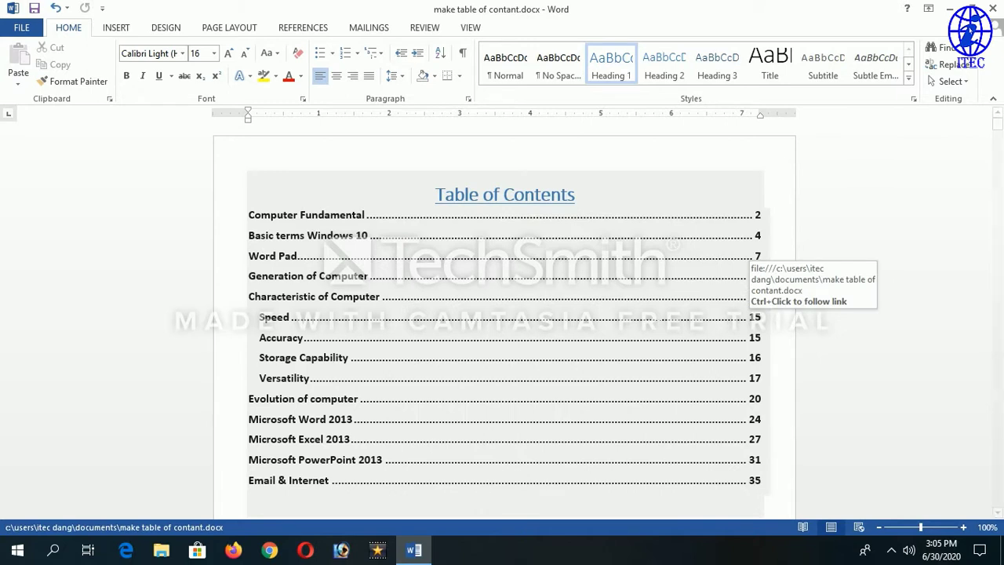
{"action": "scroll", "coordinate": [749, 243], "scroll_direction": "down", "scroll_amount": 2}
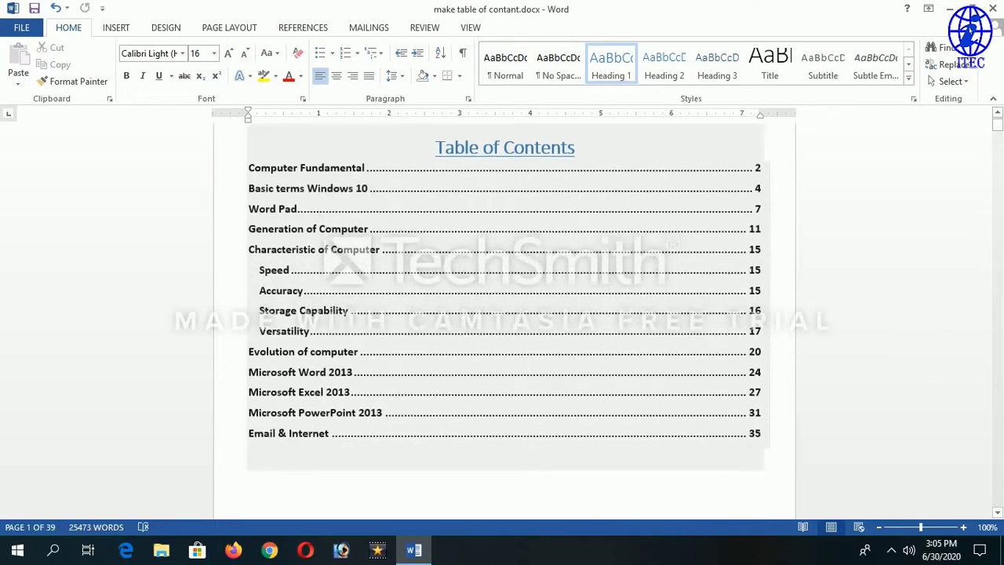
{"action": "scroll", "coordinate": [749, 243], "scroll_direction": "up", "scroll_amount": 2}
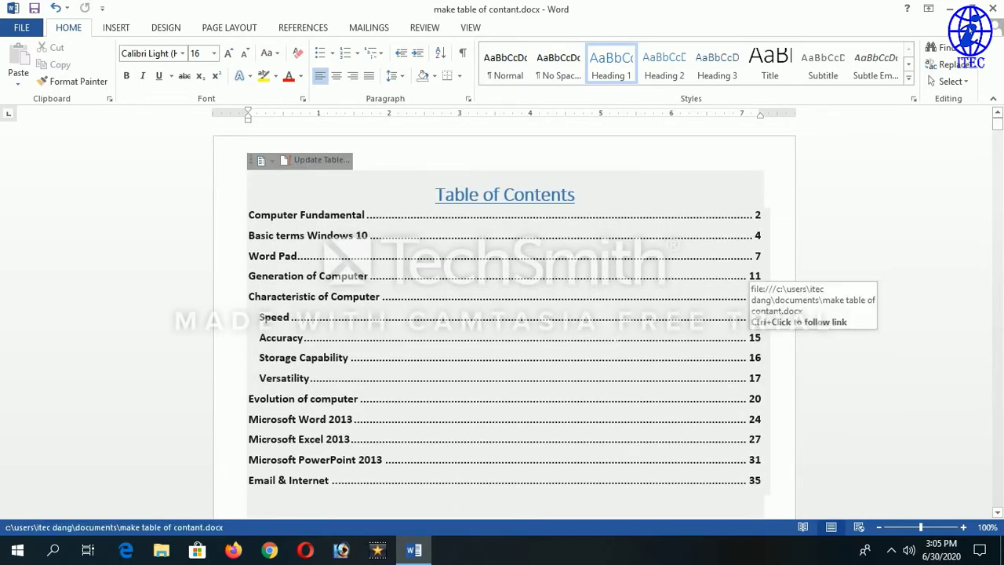
{"action": "scroll", "coordinate": [748, 274], "scroll_direction": "down", "scroll_amount": 3}
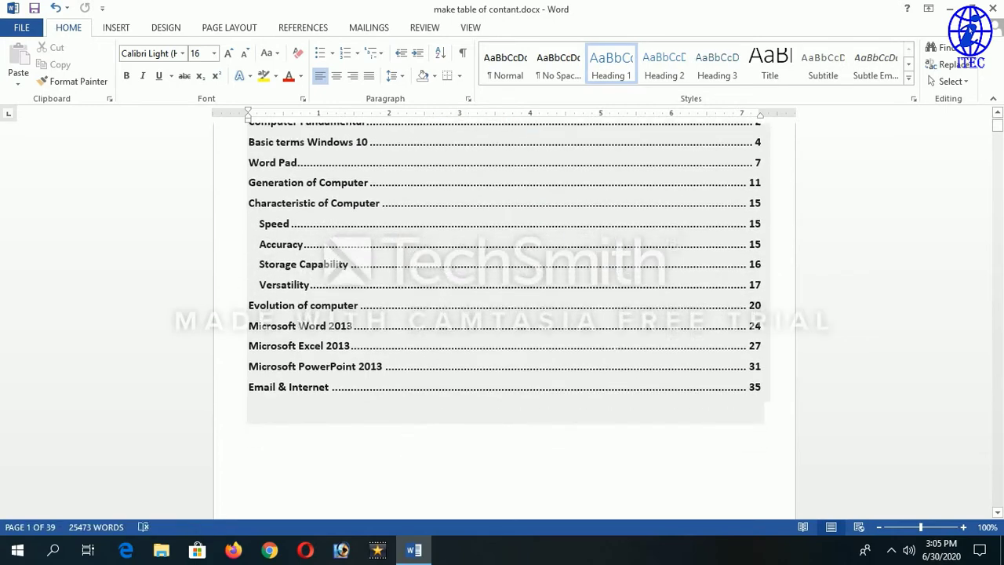
{"action": "left_click", "coordinate": [284, 429]}
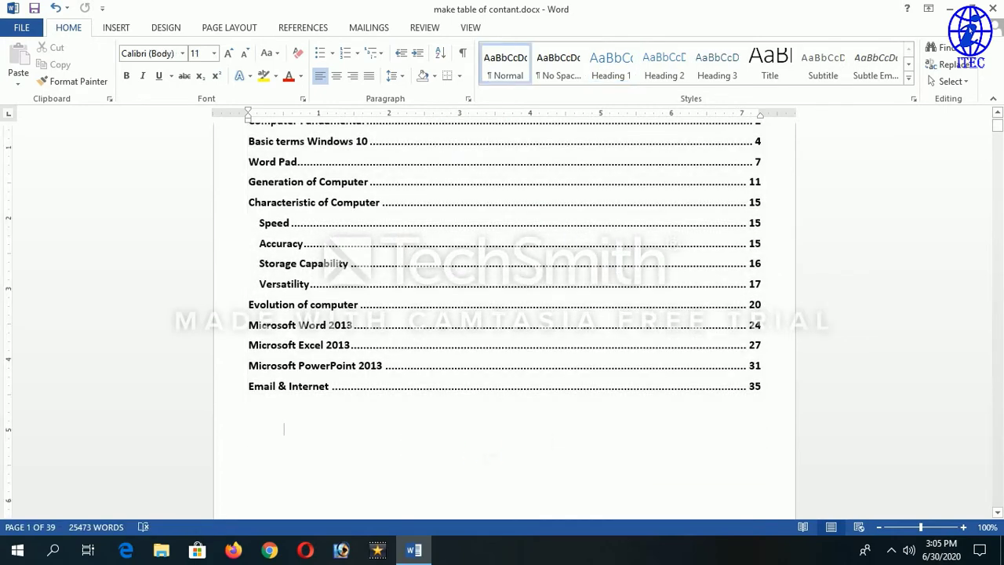
{"action": "scroll", "coordinate": [283, 429], "scroll_direction": "up", "scroll_amount": 3}
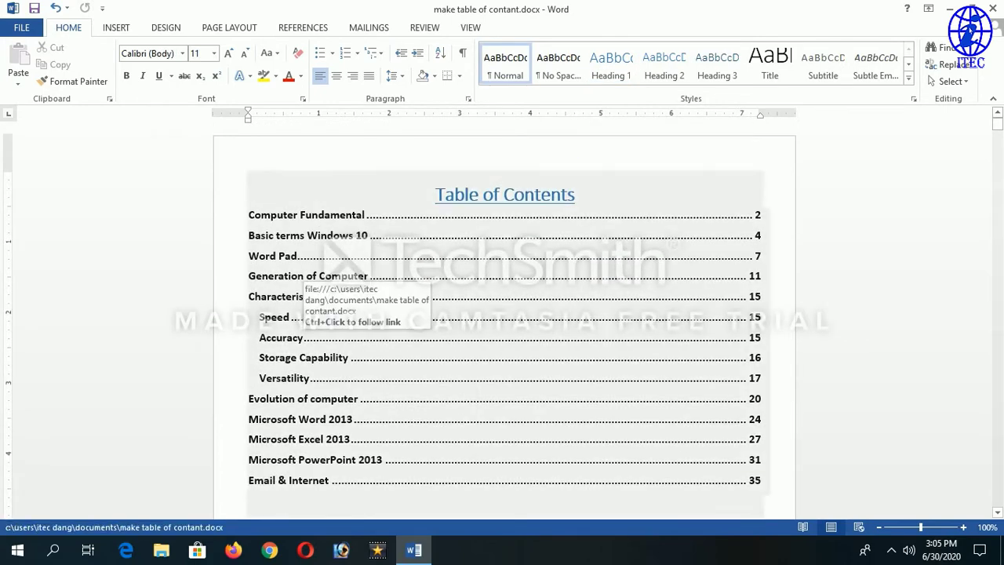
{"action": "left_click", "coordinate": [299, 256]}
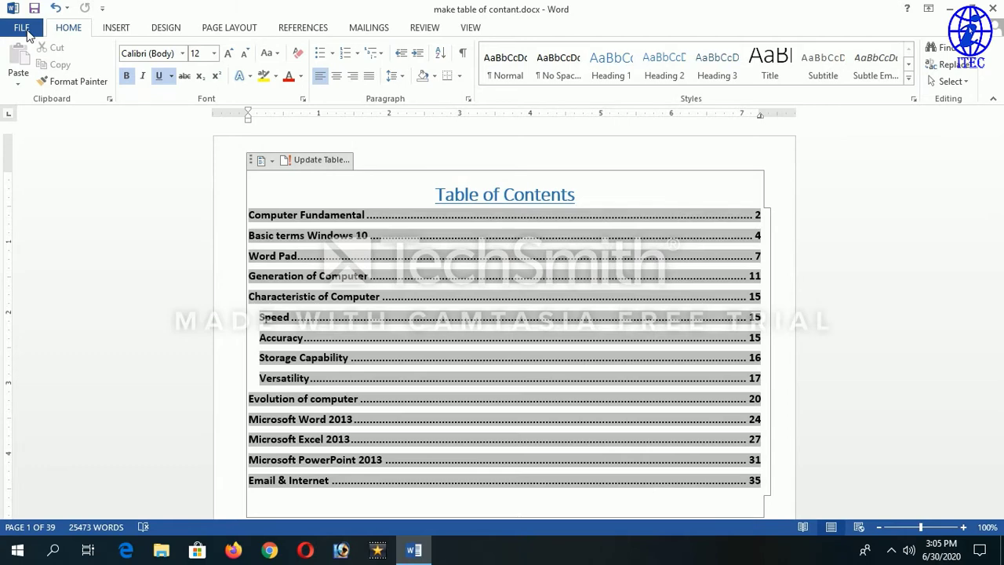
Step: Open Create table of contant.docx from the Recent Documents list
{"action": "left_click", "coordinate": [23, 30]}
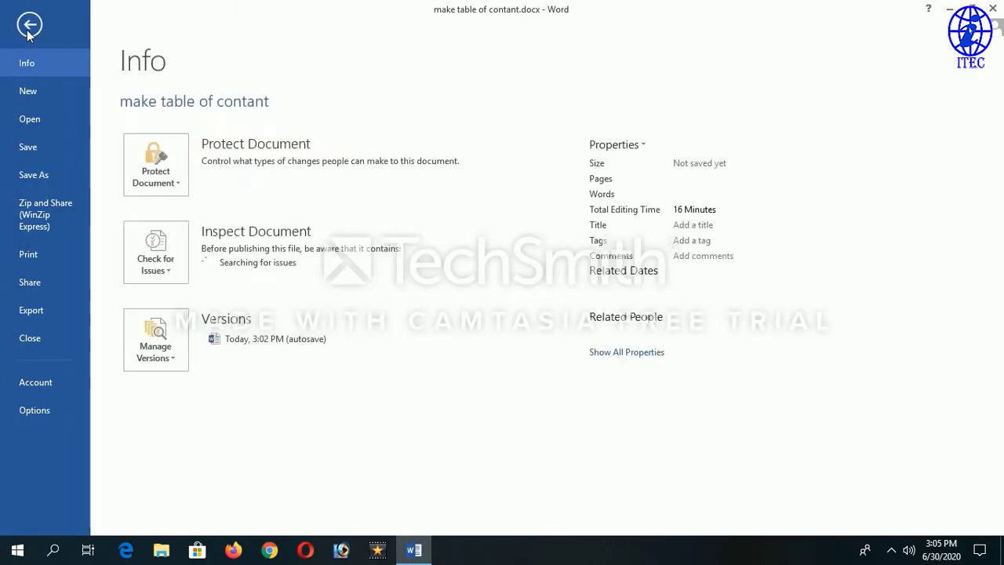
{"action": "left_click", "coordinate": [39, 119]}
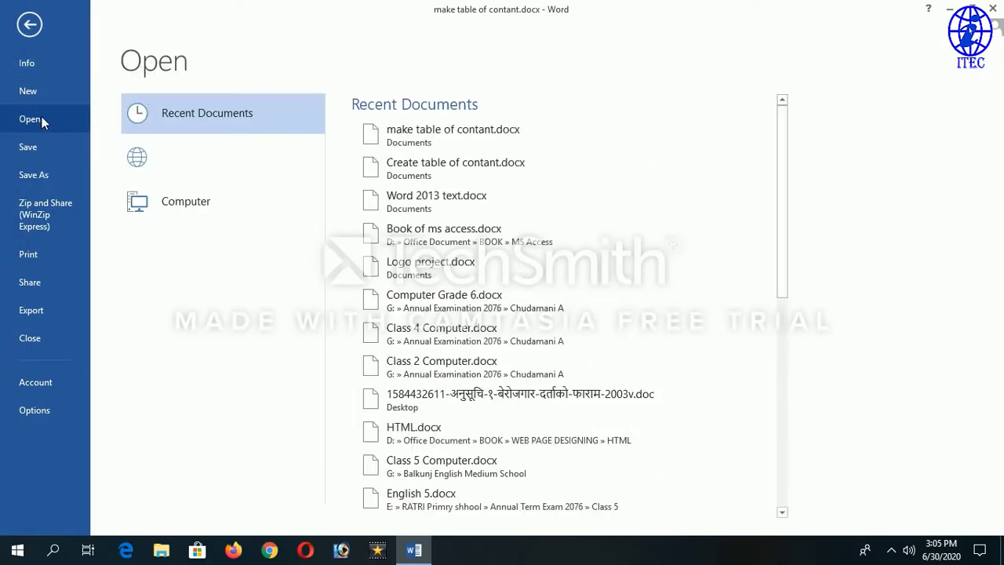
{"action": "left_click", "coordinate": [512, 164]}
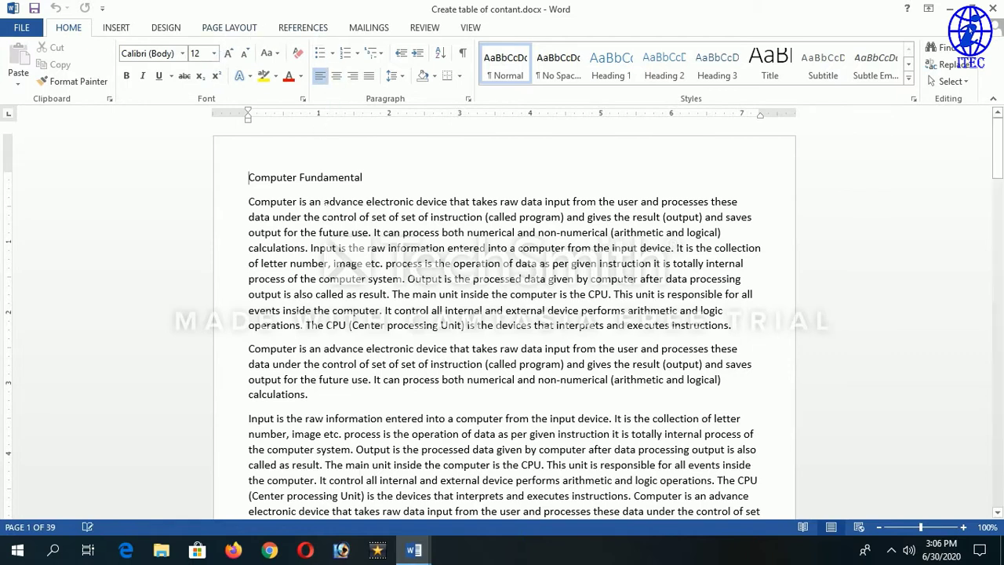
{"action": "left_click", "coordinate": [299, 30]}
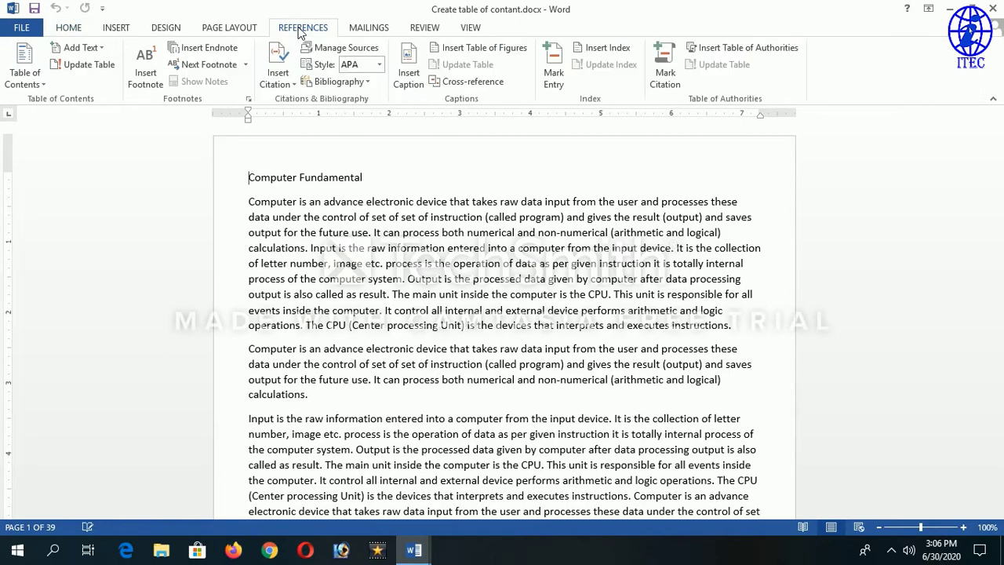
{"action": "left_click", "coordinate": [48, 87]}
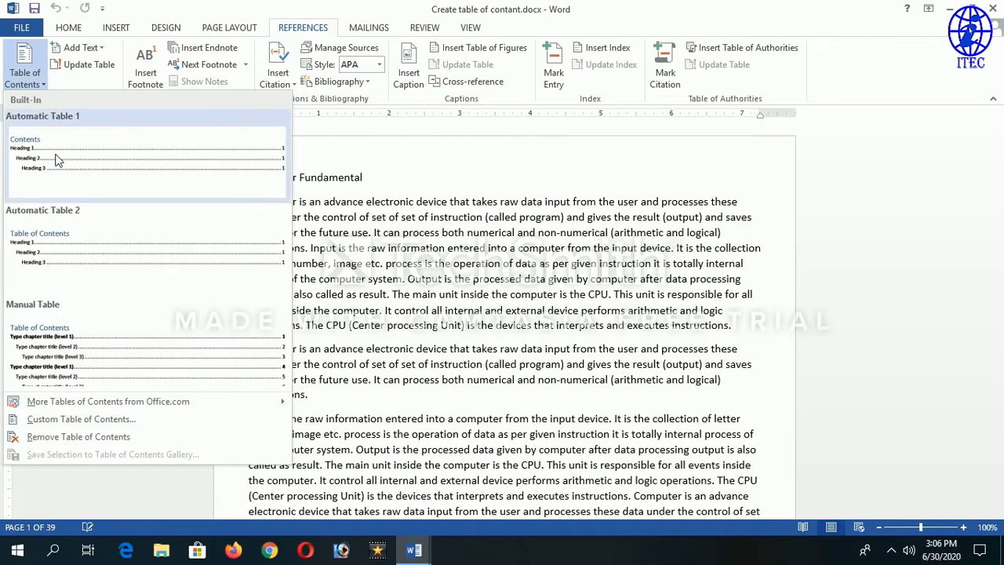
{"action": "left_click", "coordinate": [416, 174]}
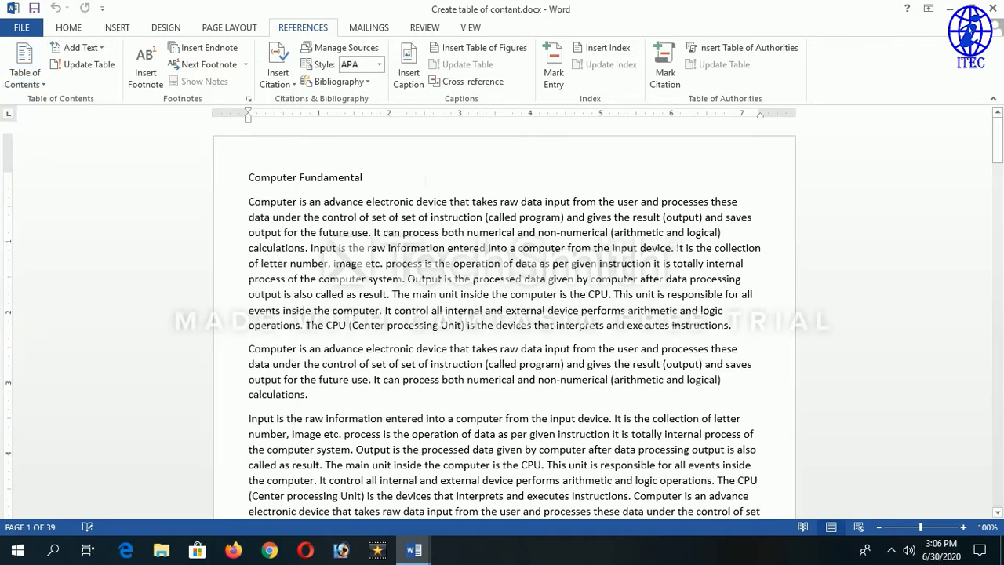
{"action": "left_click", "coordinate": [80, 30]}
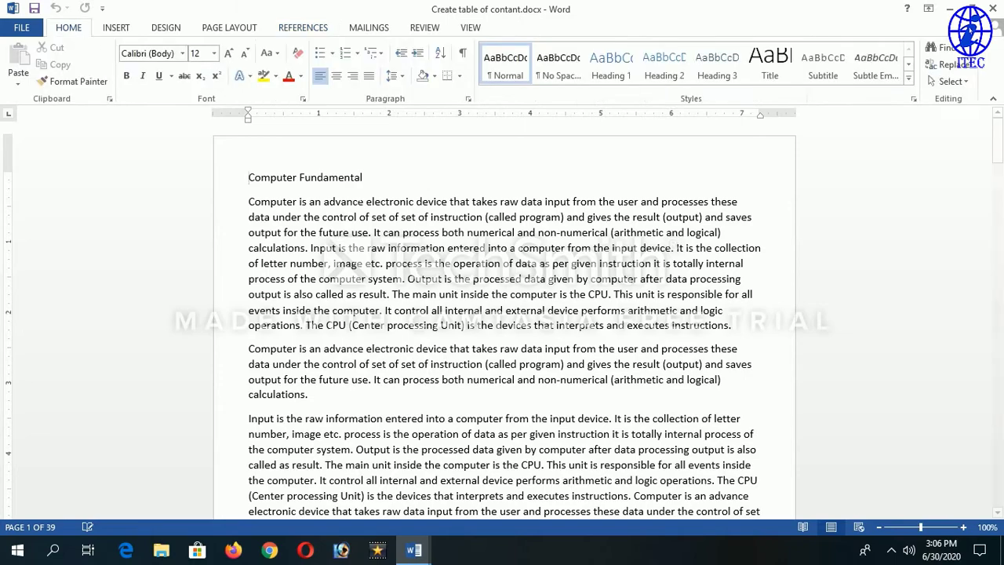
Step: Select the Computer Fundamental title line and give it the Heading 1 style
{"action": "scroll", "coordinate": [153, 439], "scroll_direction": "down", "scroll_amount": 6}
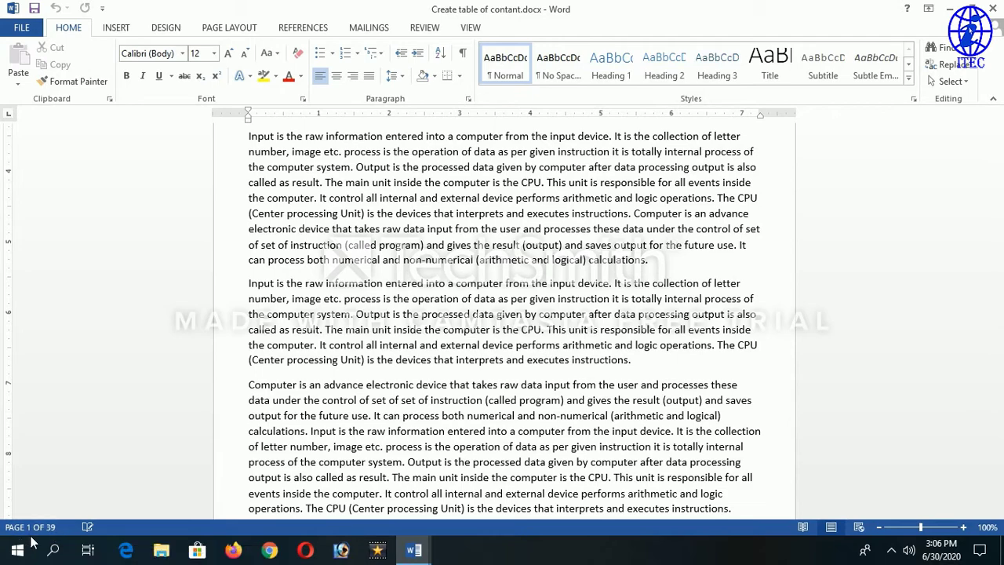
{"action": "scroll", "coordinate": [449, 391], "scroll_direction": "up", "scroll_amount": 3}
{"action": "scroll", "coordinate": [450, 391], "scroll_direction": "up", "scroll_amount": 3}
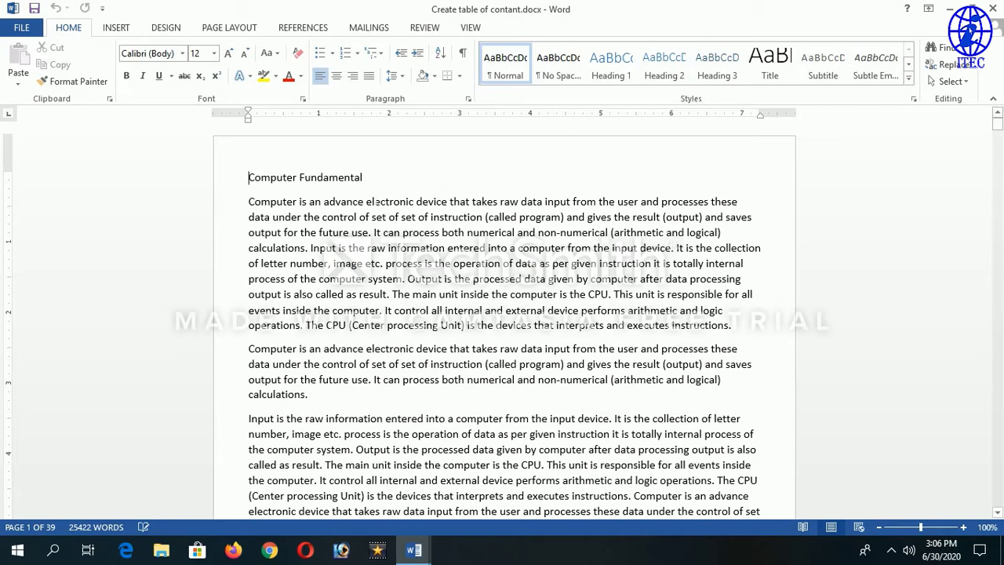
{"action": "left_click_drag", "start_coordinate": [363, 177], "coordinate": [249, 178]}
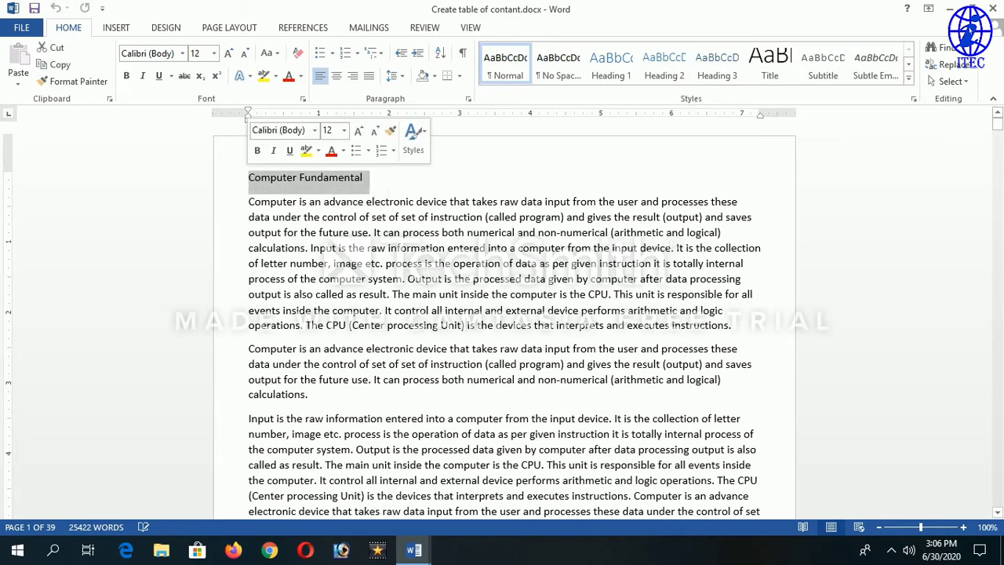
{"action": "left_click", "coordinate": [626, 82]}
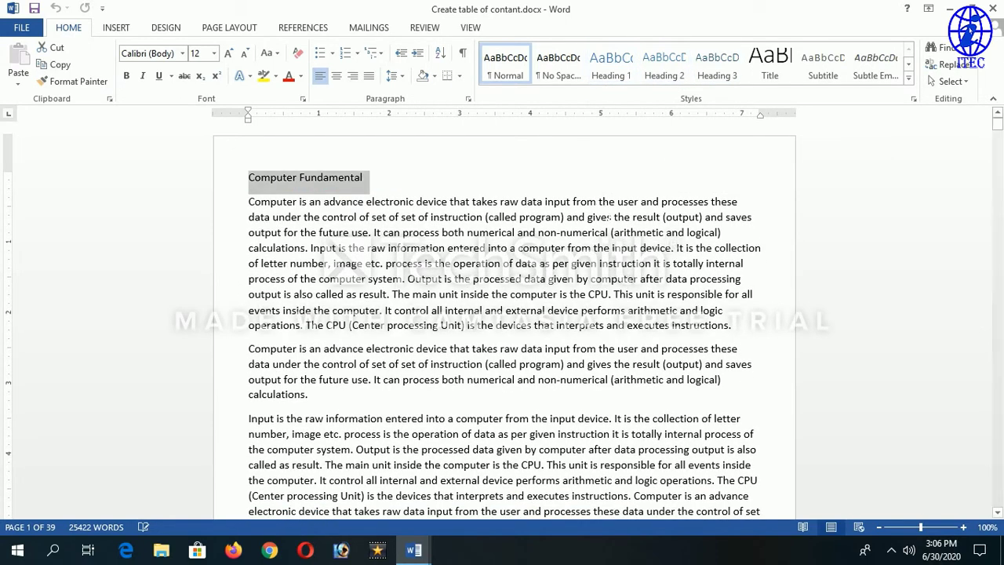
{"action": "left_click", "coordinate": [609, 69]}
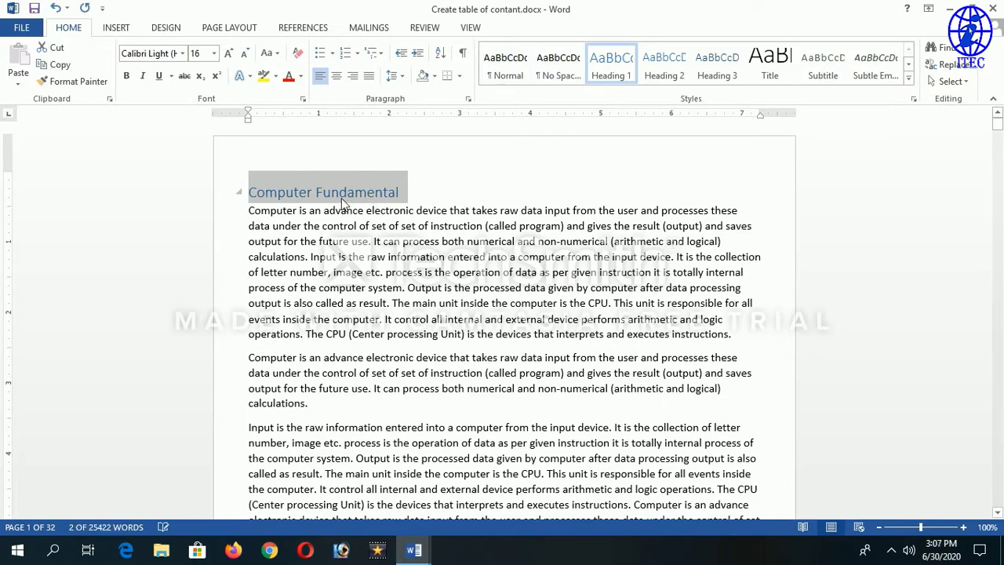
Step: Modify the Heading 1 style to use bold, centred text
{"action": "right_click", "coordinate": [613, 67]}
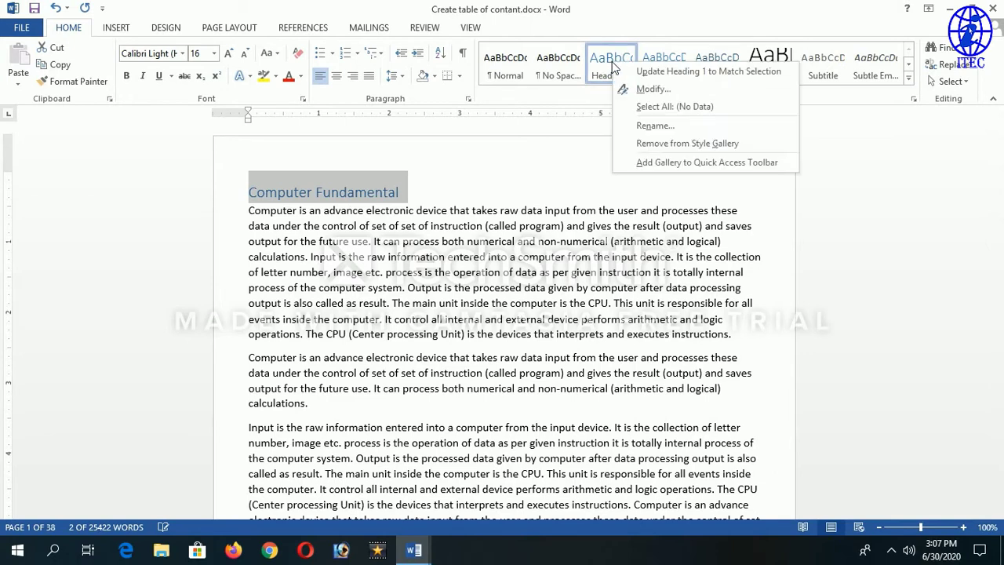
{"action": "left_click", "coordinate": [651, 90]}
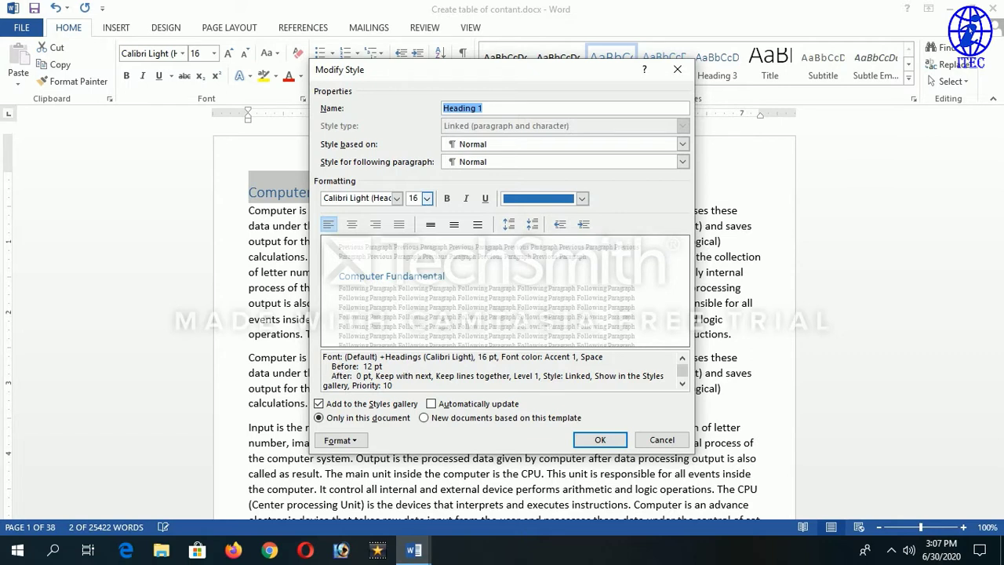
{"action": "left_click", "coordinate": [448, 200]}
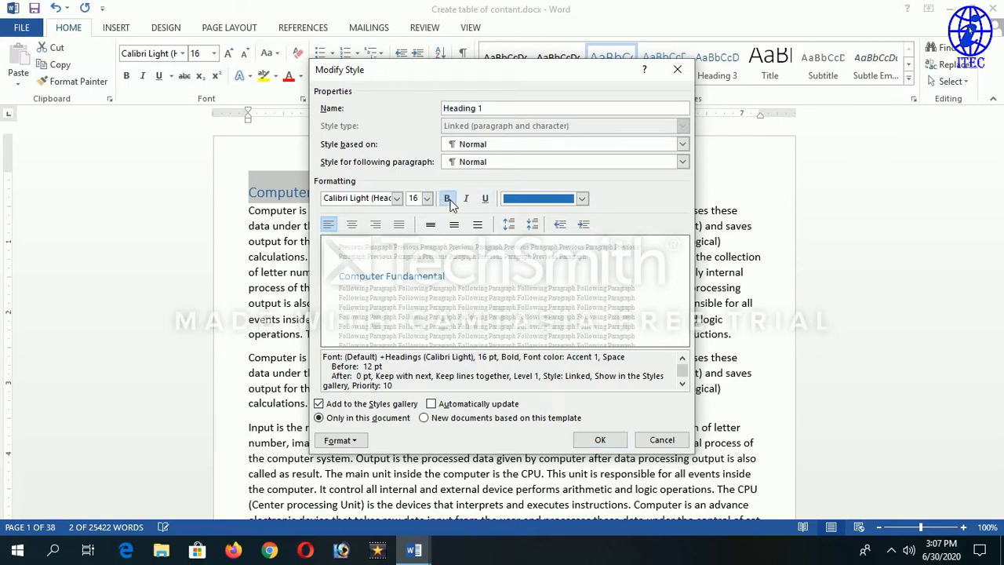
{"action": "left_click", "coordinate": [352, 225]}
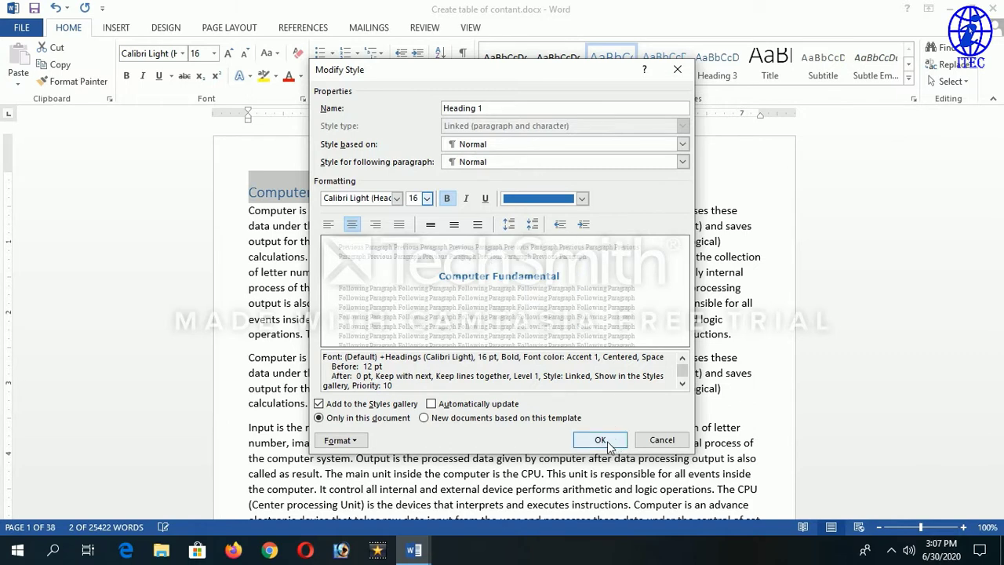
{"action": "left_click", "coordinate": [607, 441]}
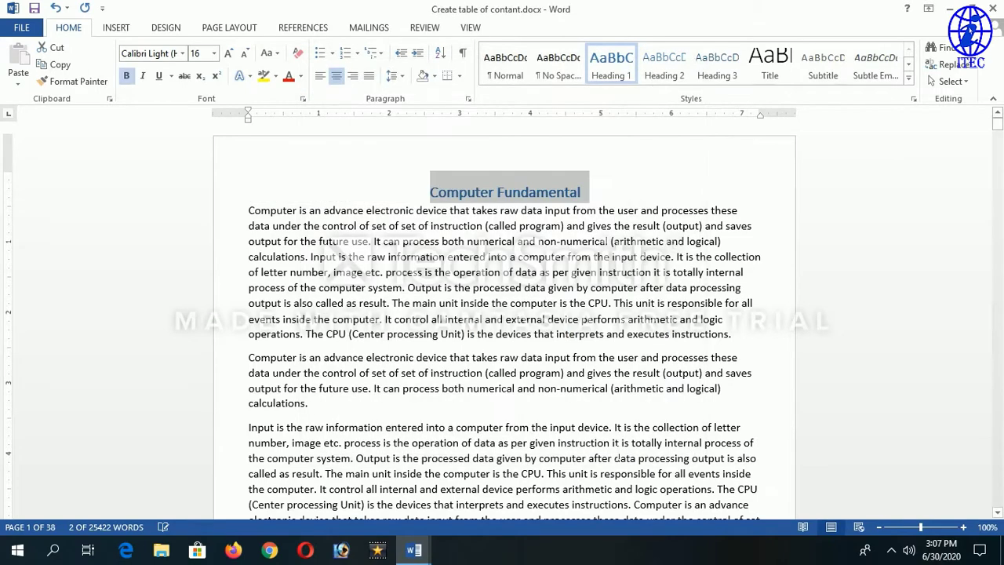
Step: Apply Heading 1 to the Basic terms Windows 10 chapter title
{"action": "left_click", "coordinate": [550, 241]}
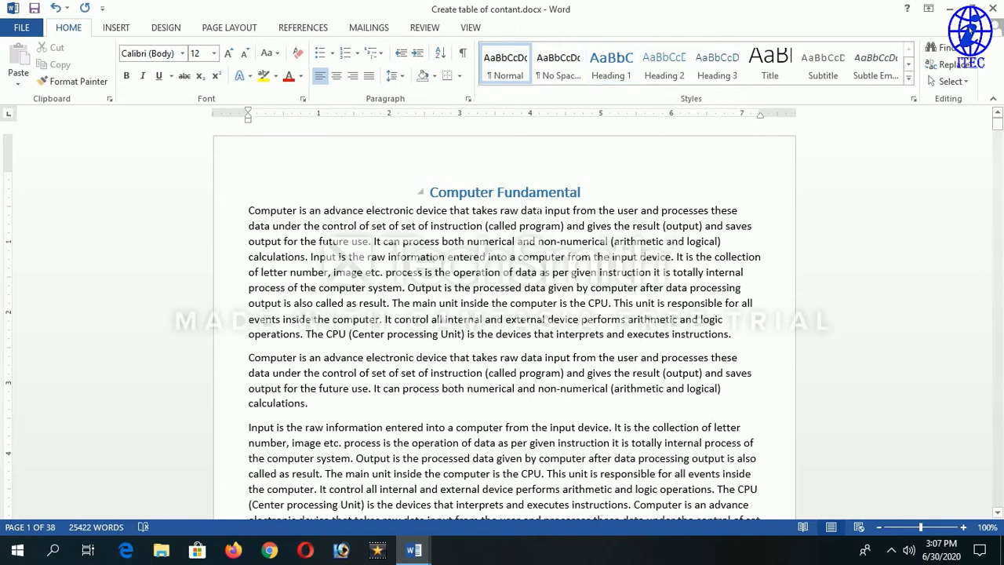
{"action": "left_click", "coordinate": [580, 192]}
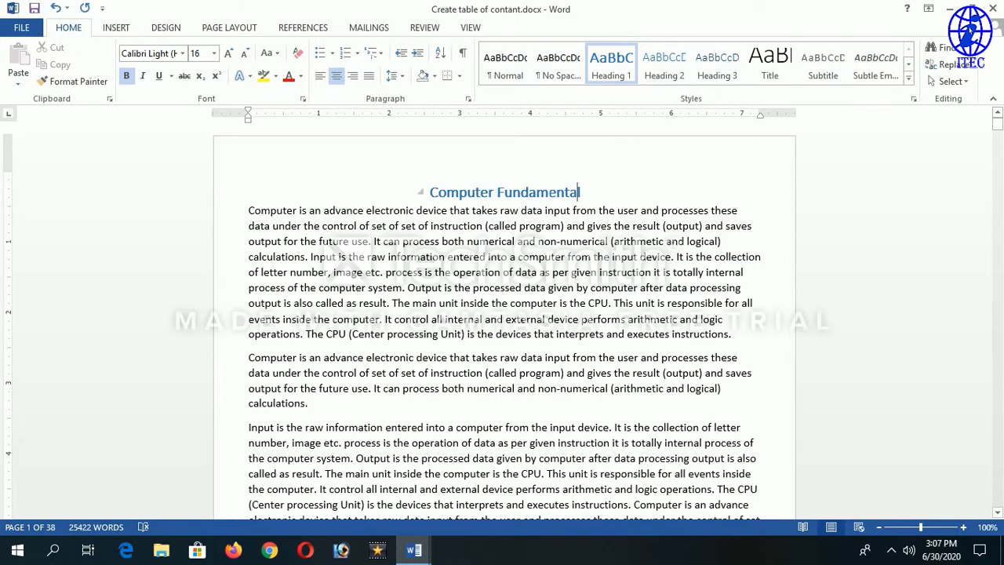
{"action": "left_click", "coordinate": [565, 192]}
{"action": "scroll", "coordinate": [565, 193], "scroll_direction": "down", "scroll_amount": 1}
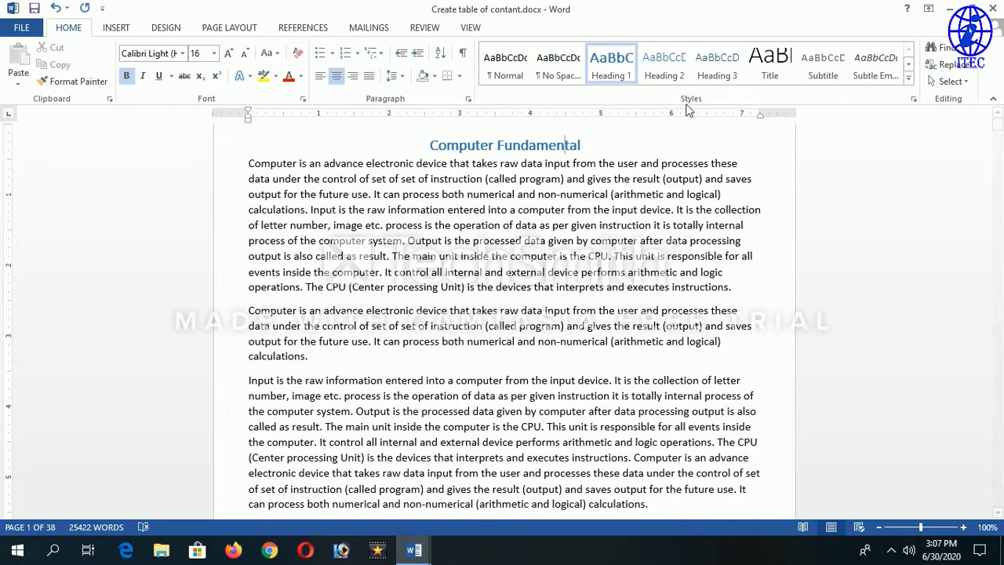
{"action": "scroll", "coordinate": [504, 313], "scroll_direction": "down", "scroll_amount": 6}
{"action": "scroll", "coordinate": [504, 313], "scroll_direction": "down", "scroll_amount": 6}
{"action": "scroll", "coordinate": [504, 313], "scroll_direction": "down", "scroll_amount": 6}
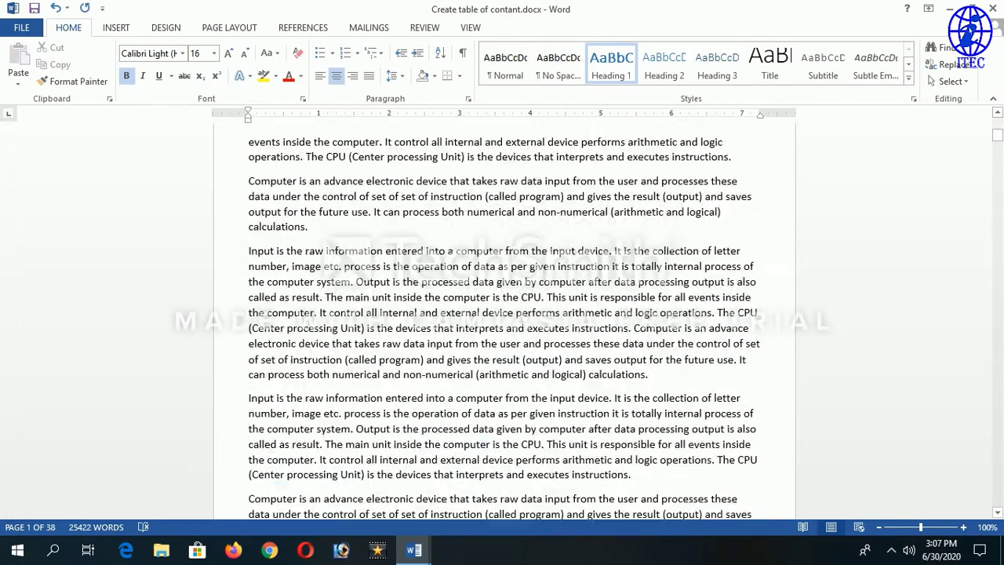
{"action": "scroll", "coordinate": [504, 314], "scroll_direction": "down", "scroll_amount": 6}
{"action": "scroll", "coordinate": [504, 314], "scroll_direction": "down", "scroll_amount": 5}
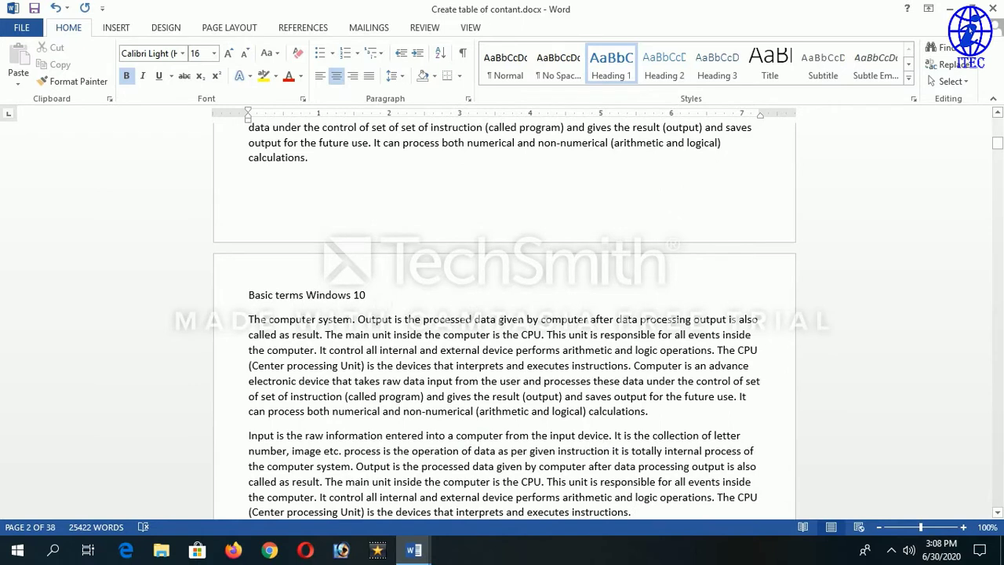
{"action": "left_click_drag", "start_coordinate": [366, 295], "coordinate": [249, 295]}
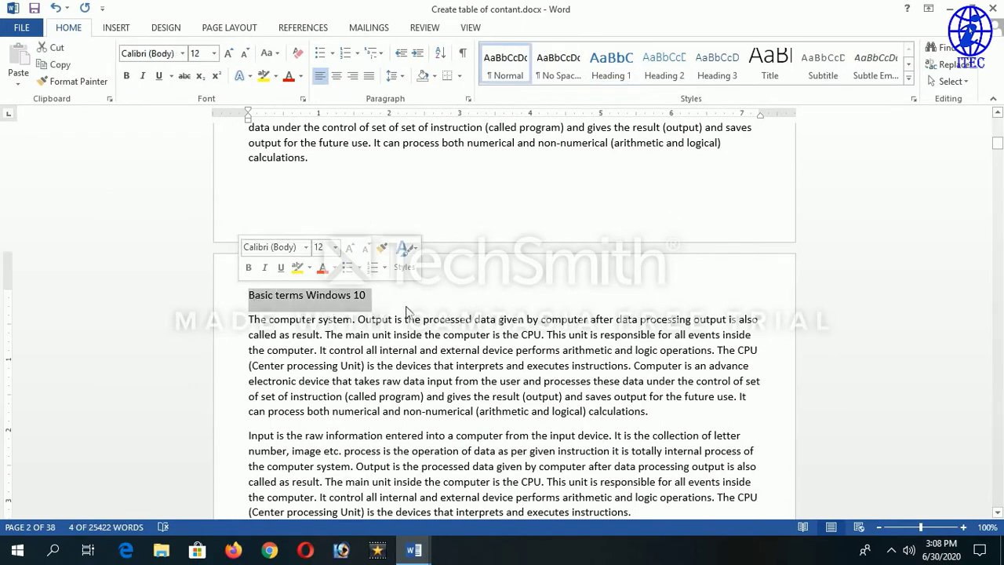
{"action": "left_click", "coordinate": [600, 62]}
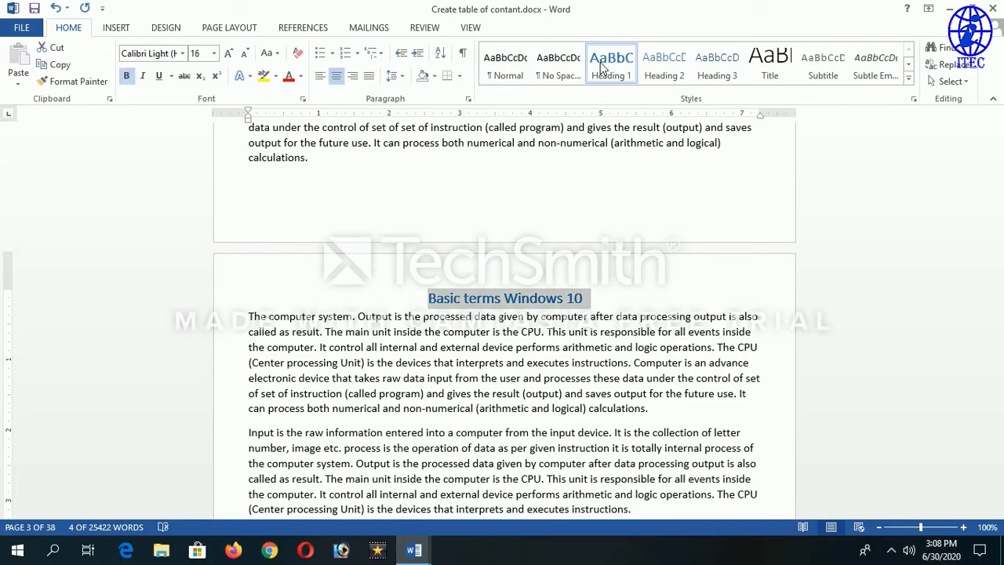
Step: Make the Word Pad and Generation of Computer titles Heading 1 headings
{"action": "scroll", "coordinate": [487, 312], "scroll_direction": "down", "scroll_amount": 4}
{"action": "scroll", "coordinate": [487, 312], "scroll_direction": "down", "scroll_amount": 4}
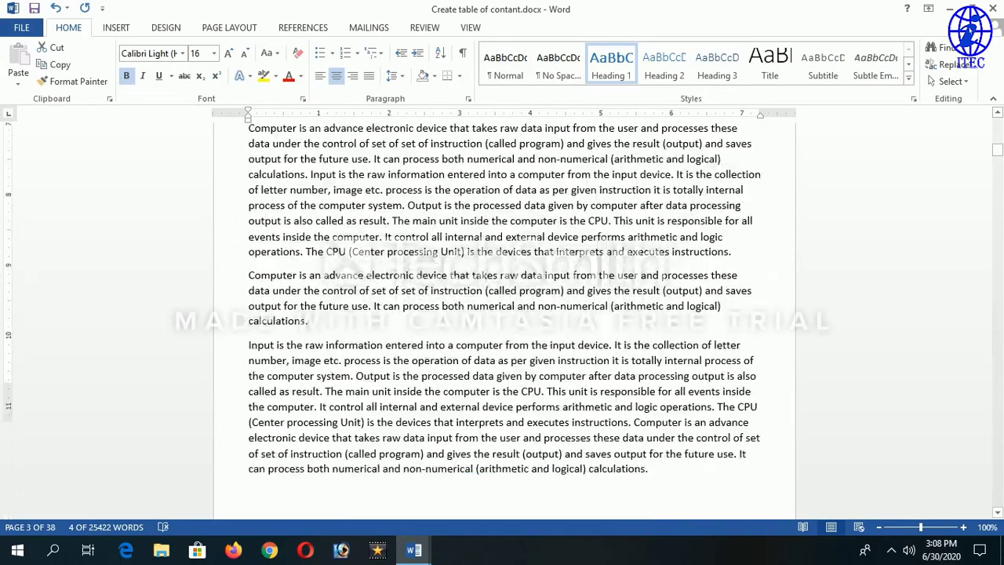
{"action": "scroll", "coordinate": [487, 312], "scroll_direction": "down", "scroll_amount": 4}
{"action": "scroll", "coordinate": [504, 318], "scroll_direction": "down", "scroll_amount": 3}
{"action": "scroll", "coordinate": [504, 317], "scroll_direction": "down", "scroll_amount": 3}
{"action": "scroll", "coordinate": [504, 317], "scroll_direction": "down", "scroll_amount": 3}
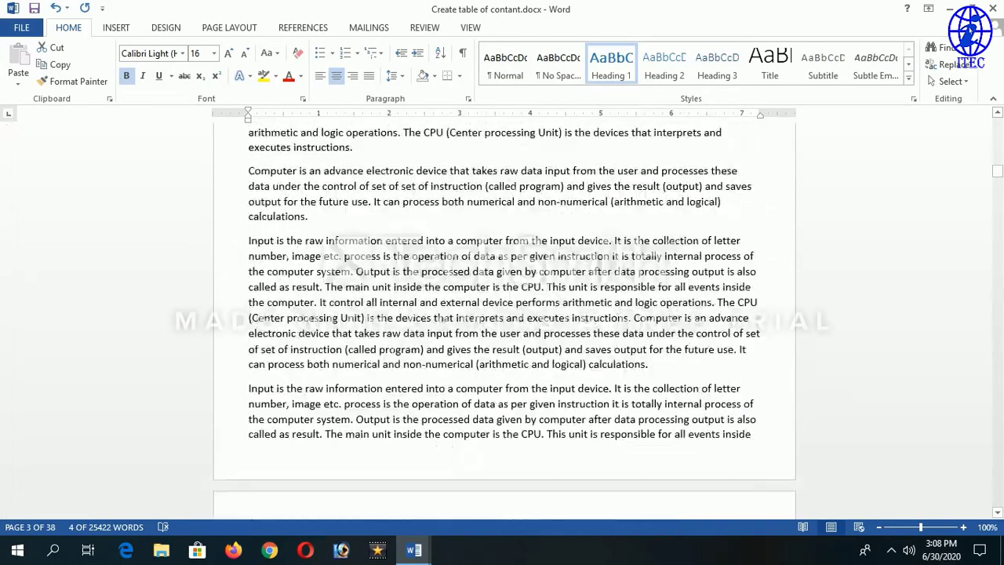
{"action": "scroll", "coordinate": [504, 317], "scroll_direction": "down", "scroll_amount": 3}
{"action": "left_click_drag", "start_coordinate": [248, 259], "coordinate": [296, 259]}
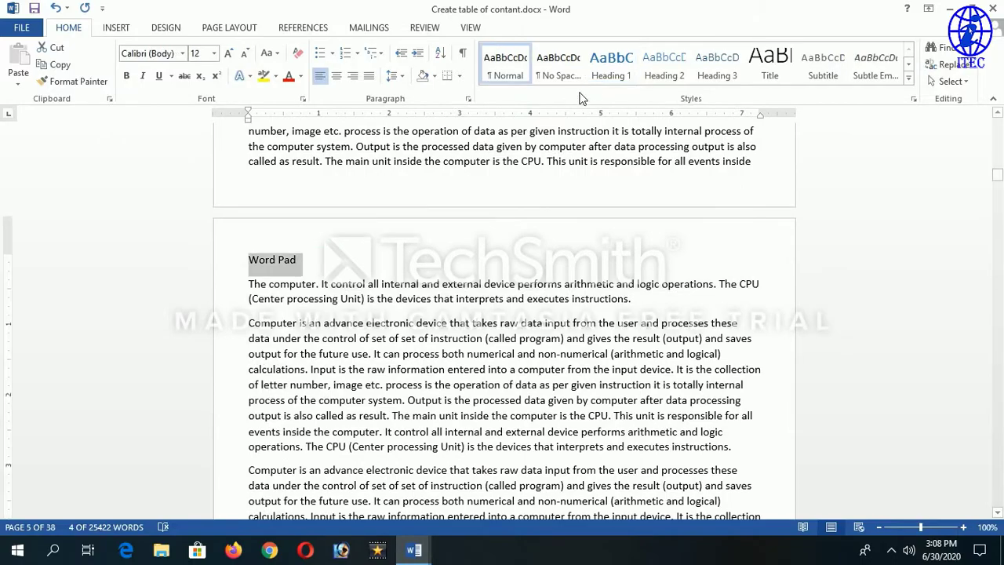
{"action": "left_click", "coordinate": [601, 79]}
{"action": "scroll", "coordinate": [504, 317], "scroll_direction": "down", "scroll_amount": 3}
{"action": "scroll", "coordinate": [504, 318], "scroll_direction": "down", "scroll_amount": 3}
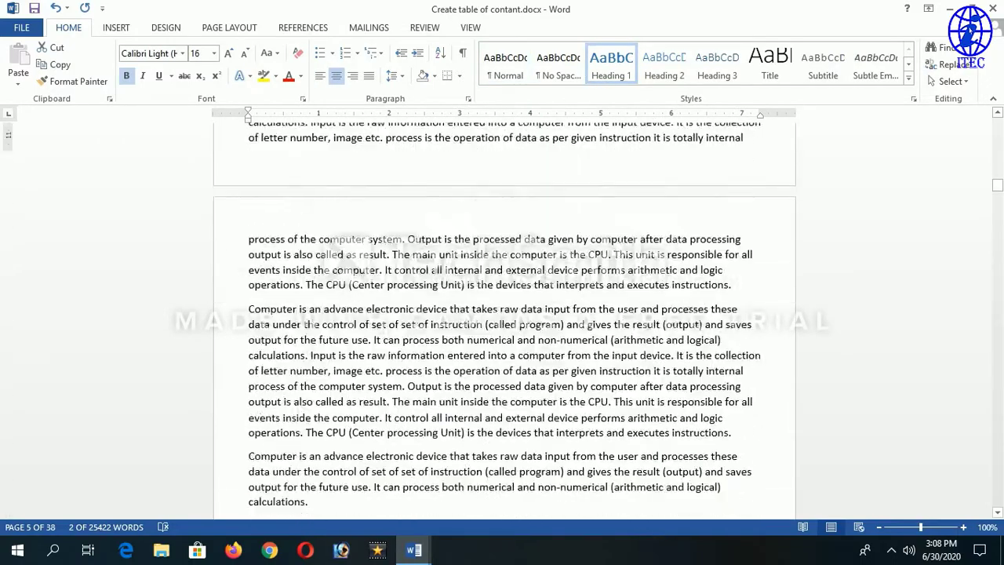
{"action": "scroll", "coordinate": [504, 318], "scroll_direction": "down", "scroll_amount": 3}
{"action": "scroll", "coordinate": [504, 318], "scroll_direction": "down", "scroll_amount": 3}
{"action": "scroll", "coordinate": [504, 318], "scroll_direction": "down", "scroll_amount": 3}
{"action": "scroll", "coordinate": [505, 317], "scroll_direction": "down", "scroll_amount": 3}
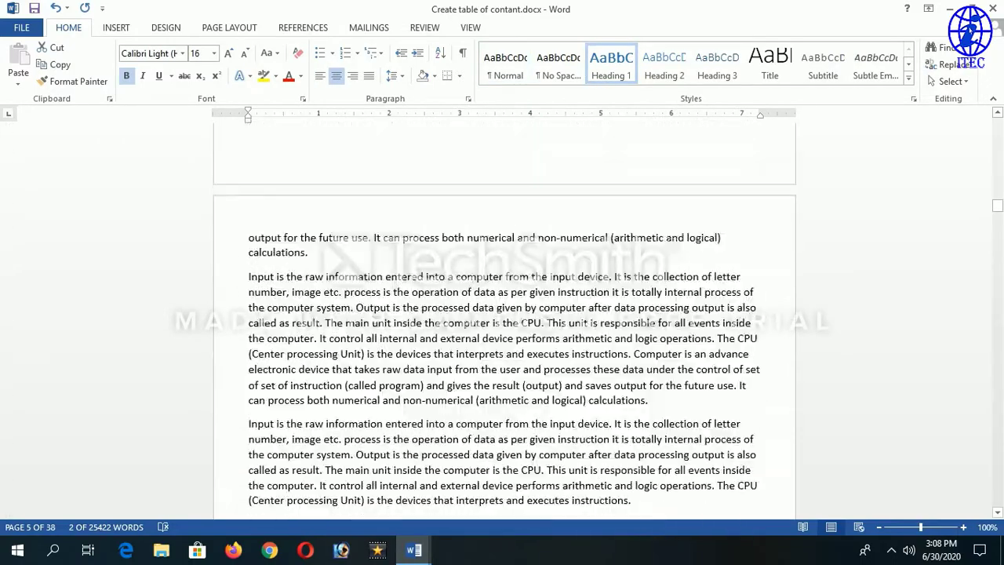
{"action": "scroll", "coordinate": [504, 317], "scroll_direction": "down", "scroll_amount": 2}
{"action": "scroll", "coordinate": [342, 355], "scroll_direction": "down", "scroll_amount": 3}
{"action": "scroll", "coordinate": [342, 354], "scroll_direction": "down", "scroll_amount": 1}
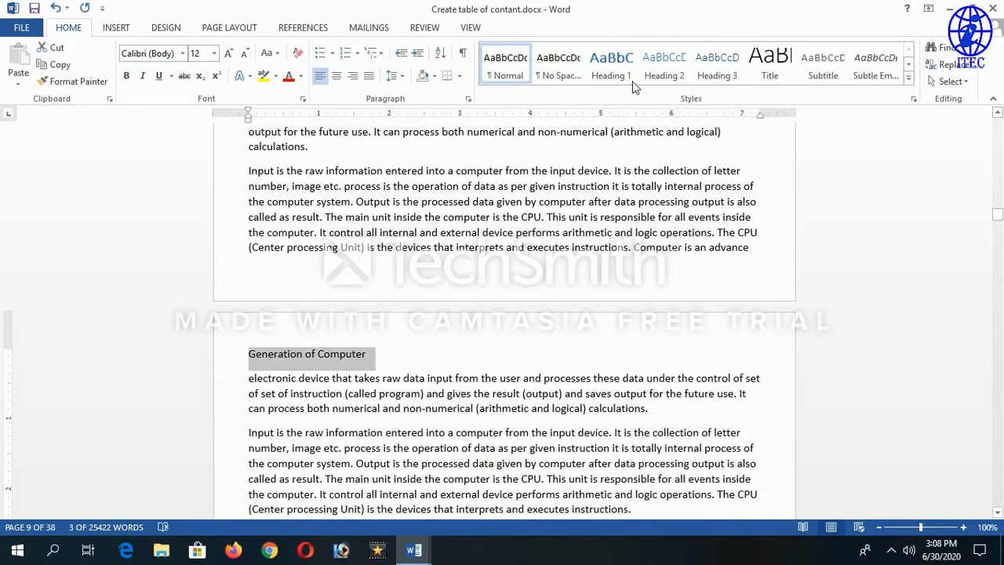
{"action": "left_click", "coordinate": [613, 70]}
Step: Apply Heading 1 to the Characteristic of Computer and Microsoft Word 2013 titles
{"action": "scroll", "coordinate": [505, 318], "scroll_direction": "down", "scroll_amount": 5}
{"action": "scroll", "coordinate": [504, 317], "scroll_direction": "down", "scroll_amount": 5}
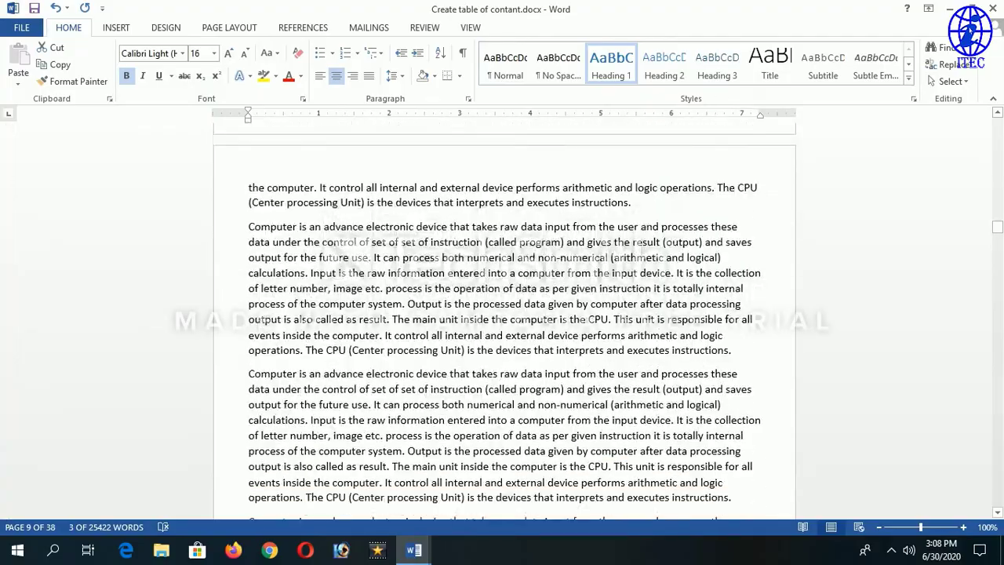
{"action": "scroll", "coordinate": [504, 318], "scroll_direction": "down", "scroll_amount": 5}
{"action": "scroll", "coordinate": [504, 318], "scroll_direction": "down", "scroll_amount": 5}
{"action": "scroll", "coordinate": [504, 318], "scroll_direction": "down", "scroll_amount": 8}
{"action": "scroll", "coordinate": [504, 318], "scroll_direction": "down", "scroll_amount": 8}
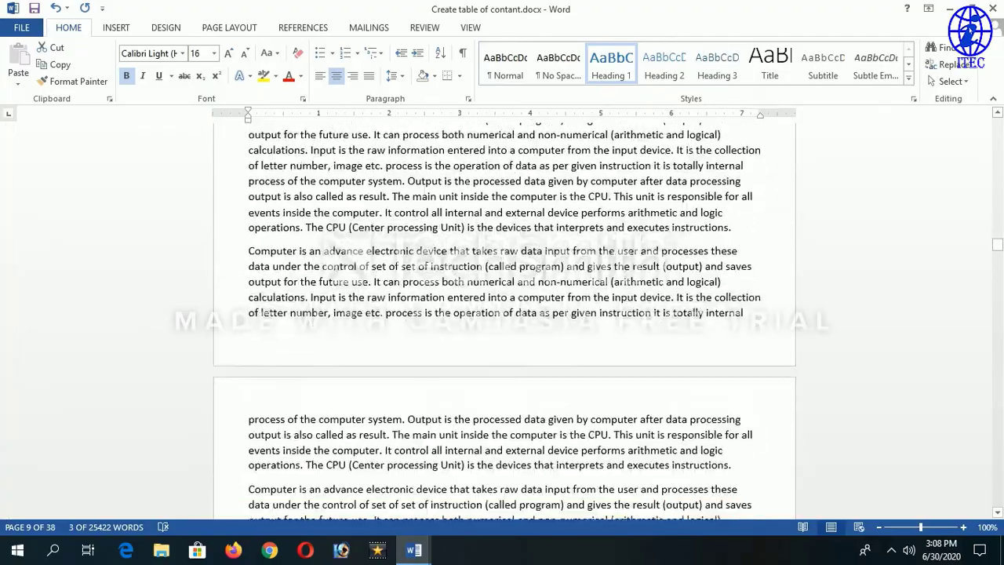
{"action": "scroll", "coordinate": [504, 317], "scroll_direction": "down", "scroll_amount": 8}
{"action": "scroll", "coordinate": [504, 318], "scroll_direction": "down", "scroll_amount": 8}
{"action": "scroll", "coordinate": [504, 318], "scroll_direction": "down", "scroll_amount": 5}
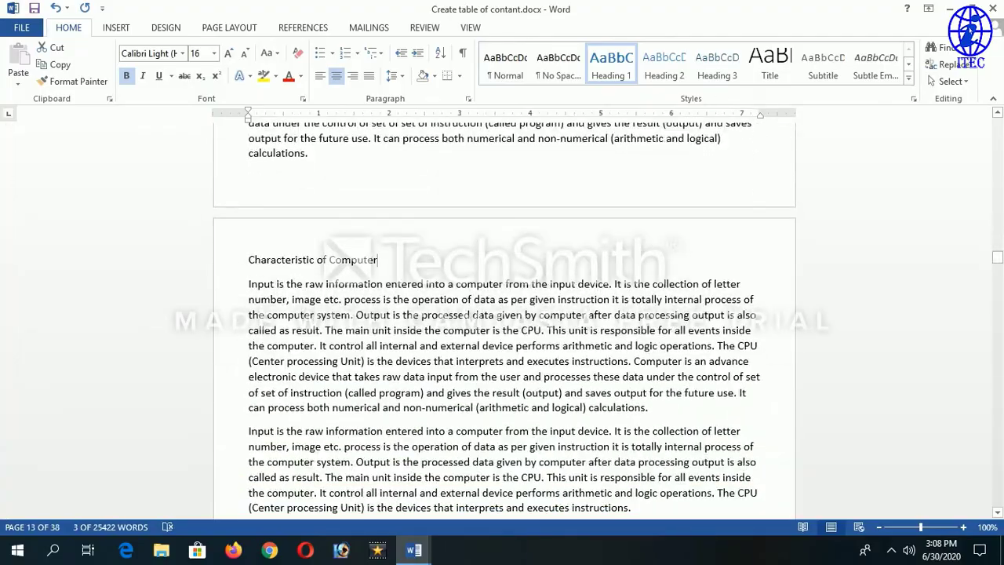
{"action": "left_click_drag", "start_coordinate": [249, 259], "coordinate": [380, 260]}
{"action": "left_click", "coordinate": [611, 67]}
{"action": "scroll", "coordinate": [505, 318], "scroll_direction": "down", "scroll_amount": 5}
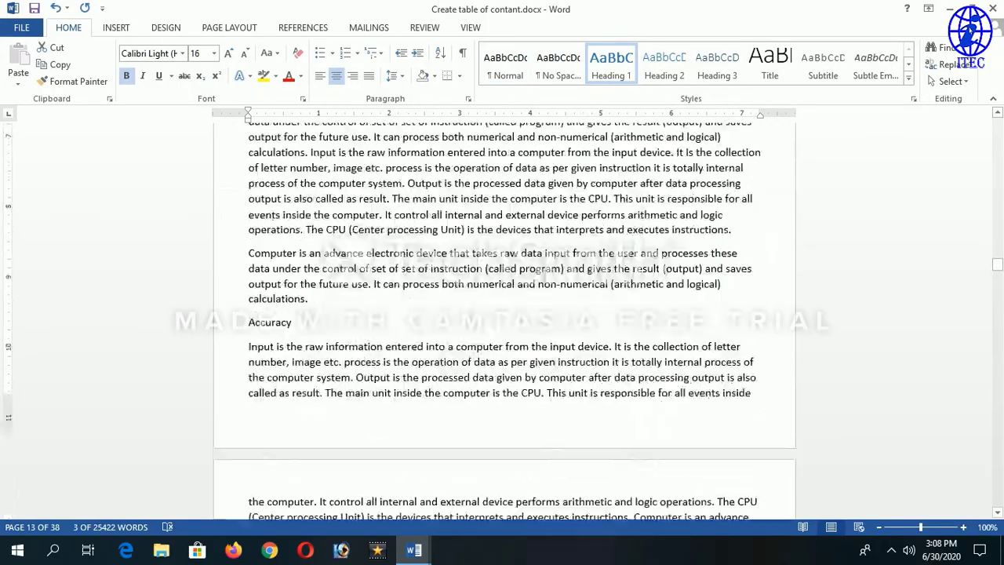
{"action": "scroll", "coordinate": [504, 318], "scroll_direction": "down", "scroll_amount": 5}
{"action": "scroll", "coordinate": [504, 317], "scroll_direction": "down", "scroll_amount": 5}
{"action": "scroll", "coordinate": [504, 318], "scroll_direction": "down", "scroll_amount": 5}
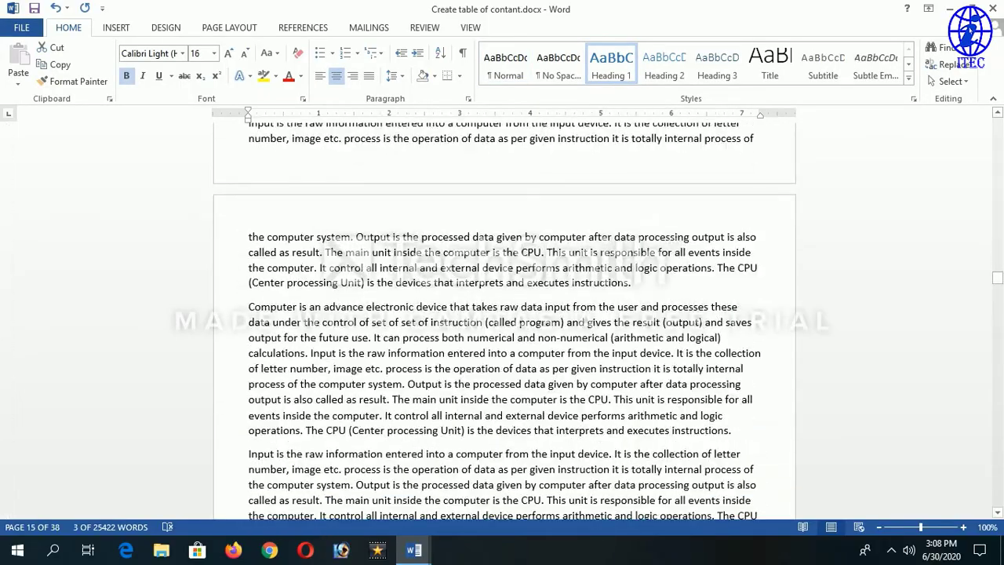
{"action": "scroll", "coordinate": [505, 318], "scroll_direction": "down", "scroll_amount": 5}
{"action": "scroll", "coordinate": [505, 318], "scroll_direction": "down", "scroll_amount": 5}
{"action": "scroll", "coordinate": [505, 318], "scroll_direction": "down", "scroll_amount": 5}
{"action": "scroll", "coordinate": [504, 318], "scroll_direction": "down", "scroll_amount": 5}
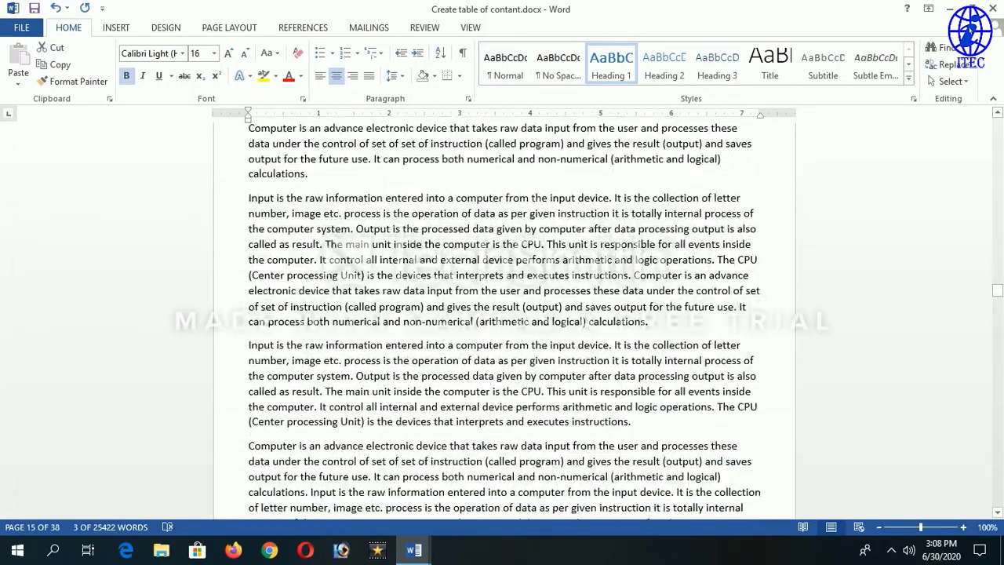
{"action": "scroll", "coordinate": [505, 317], "scroll_direction": "down", "scroll_amount": 5}
{"action": "scroll", "coordinate": [504, 318], "scroll_direction": "down", "scroll_amount": 5}
{"action": "scroll", "coordinate": [504, 318], "scroll_direction": "down", "scroll_amount": 5}
{"action": "scroll", "coordinate": [504, 318], "scroll_direction": "down", "scroll_amount": 5}
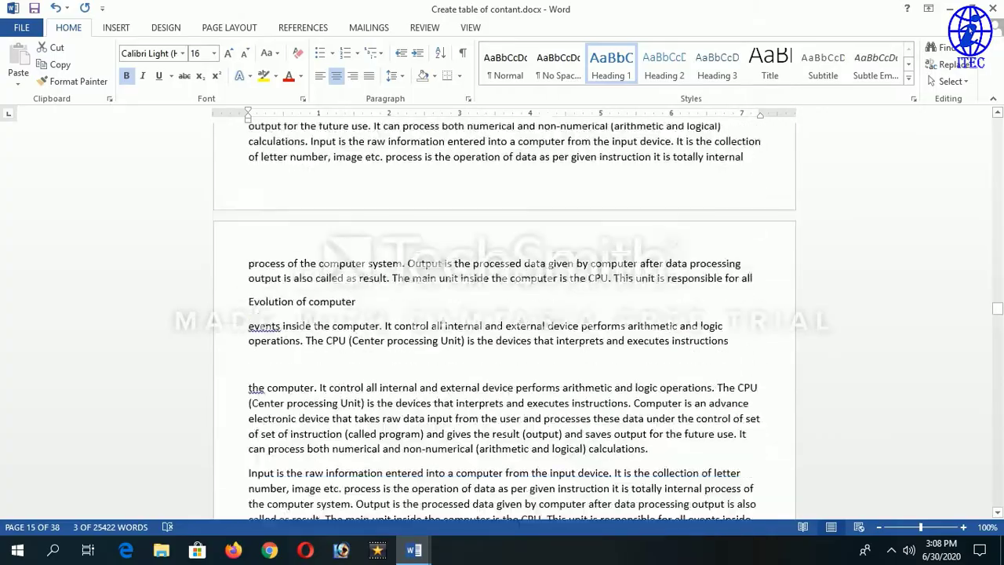
{"action": "scroll", "coordinate": [504, 318], "scroll_direction": "down", "scroll_amount": 5}
{"action": "scroll", "coordinate": [504, 317], "scroll_direction": "down", "scroll_amount": 5}
{"action": "scroll", "coordinate": [504, 318], "scroll_direction": "down", "scroll_amount": 5}
{"action": "scroll", "coordinate": [504, 318], "scroll_direction": "down", "scroll_amount": 5}
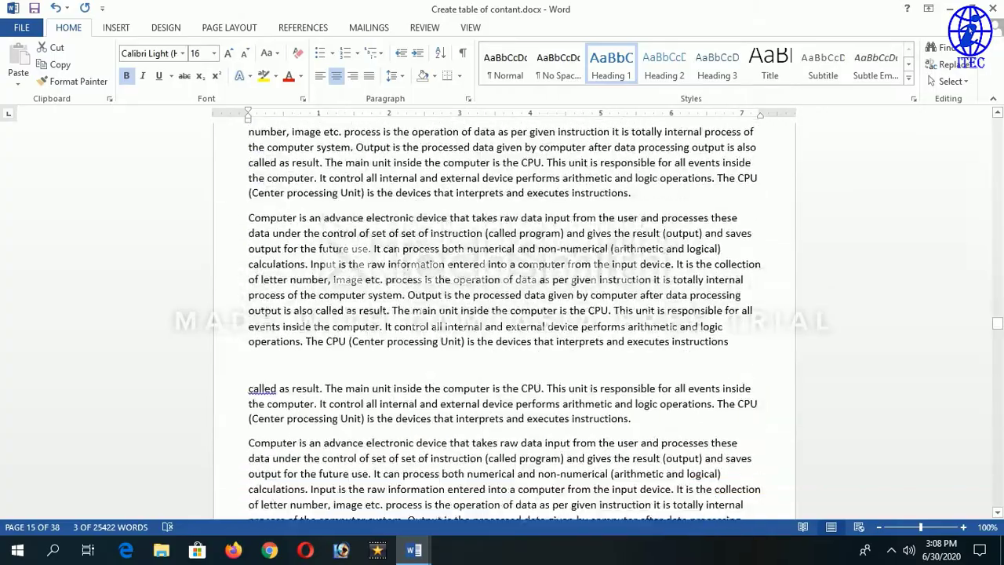
{"action": "scroll", "coordinate": [504, 317], "scroll_direction": "down", "scroll_amount": 5}
{"action": "scroll", "coordinate": [504, 317], "scroll_direction": "down", "scroll_amount": 5}
{"action": "scroll", "coordinate": [505, 317], "scroll_direction": "down", "scroll_amount": 5}
{"action": "scroll", "coordinate": [504, 318], "scroll_direction": "down", "scroll_amount": 5}
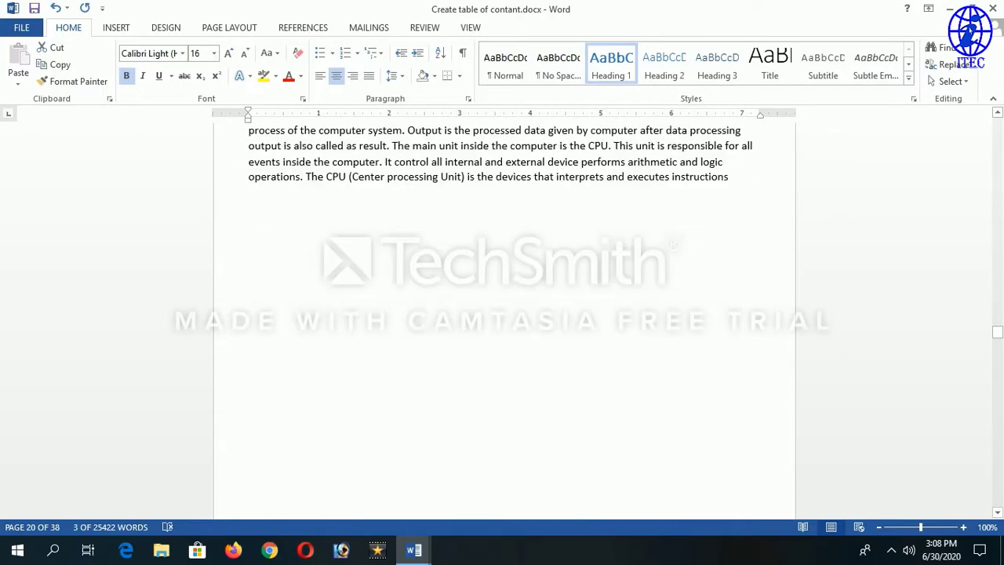
{"action": "scroll", "coordinate": [504, 318], "scroll_direction": "down", "scroll_amount": 5}
{"action": "scroll", "coordinate": [504, 317], "scroll_direction": "down", "scroll_amount": 3}
{"action": "scroll", "coordinate": [505, 318], "scroll_direction": "up", "scroll_amount": 2}
{"action": "scroll", "coordinate": [504, 317], "scroll_direction": "up", "scroll_amount": 1}
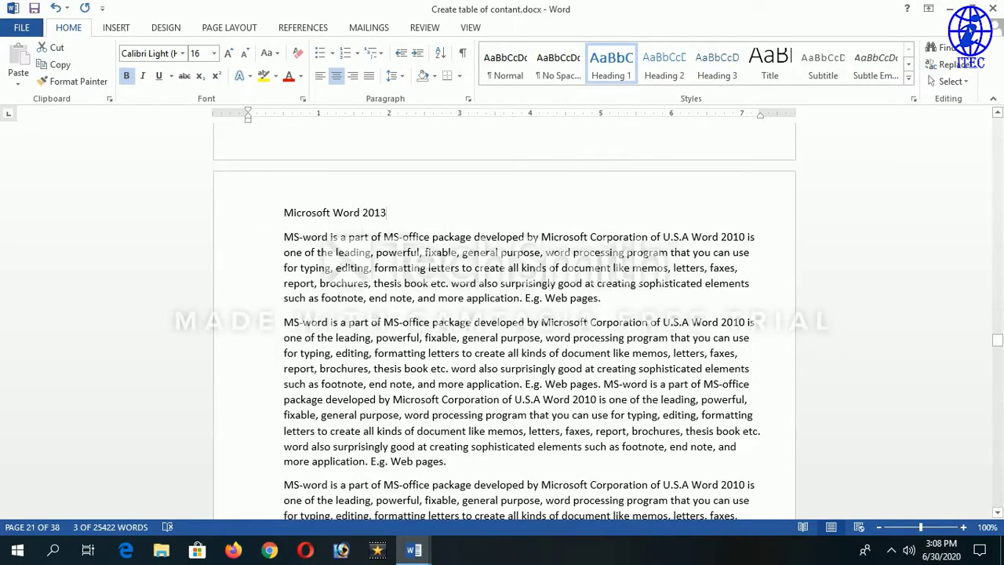
{"action": "left_click", "coordinate": [271, 213]}
{"action": "left_click", "coordinate": [611, 63]}
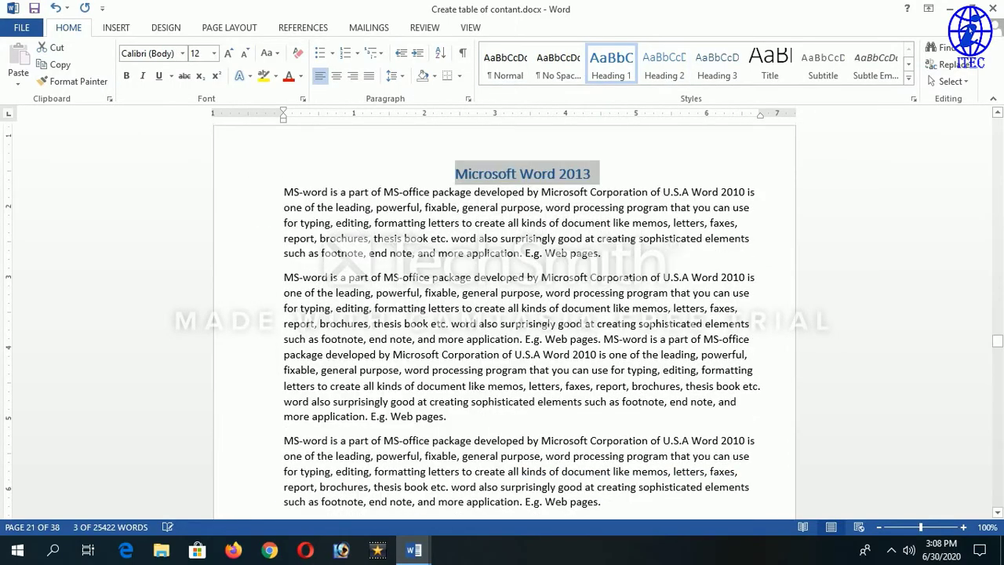
Step: Make the Microsoft Excel 2013 and Microsoft PowerPoint 2013 titles Heading 1 headings
{"action": "scroll", "coordinate": [504, 318], "scroll_direction": "down", "scroll_amount": 5}
{"action": "scroll", "coordinate": [504, 317], "scroll_direction": "down", "scroll_amount": 5}
{"action": "scroll", "coordinate": [504, 318], "scroll_direction": "down", "scroll_amount": 5}
{"action": "scroll", "coordinate": [505, 318], "scroll_direction": "down", "scroll_amount": 3}
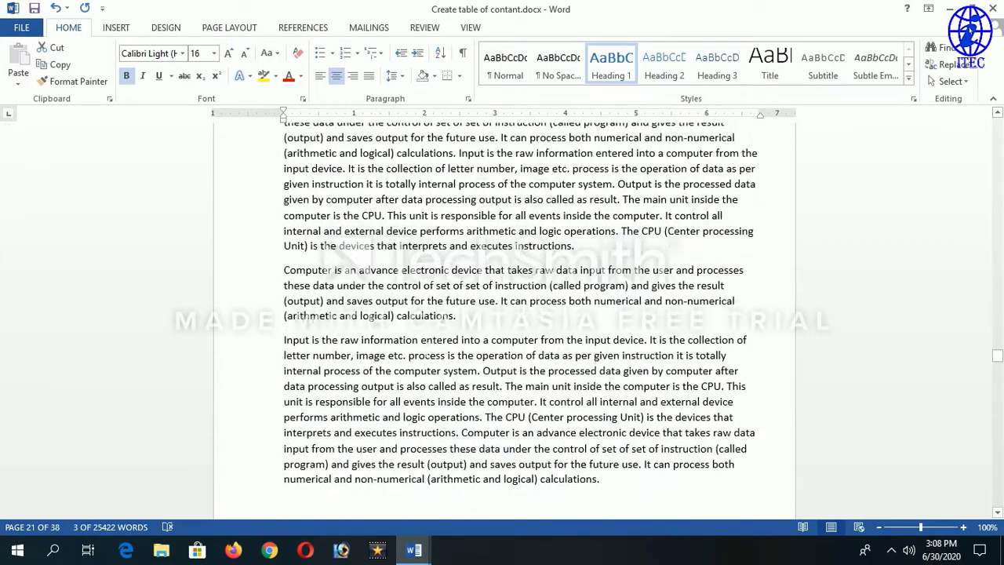
{"action": "scroll", "coordinate": [427, 355], "scroll_direction": "down", "scroll_amount": 5}
{"action": "scroll", "coordinate": [427, 355], "scroll_direction": "down", "scroll_amount": 5}
{"action": "scroll", "coordinate": [427, 356], "scroll_direction": "down", "scroll_amount": 5}
{"action": "scroll", "coordinate": [420, 356], "scroll_direction": "down", "scroll_amount": 5}
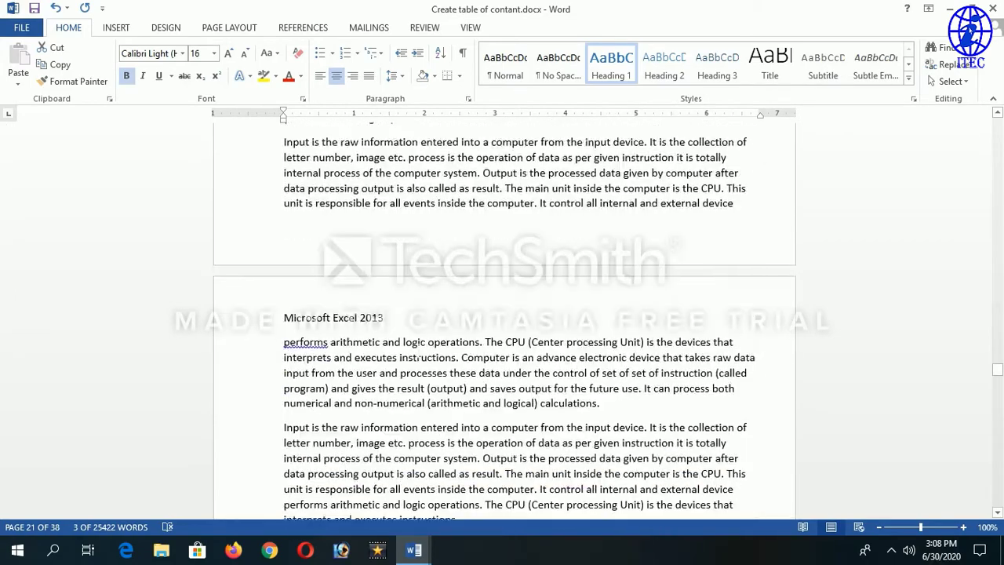
{"action": "scroll", "coordinate": [420, 357], "scroll_direction": "down", "scroll_amount": 1}
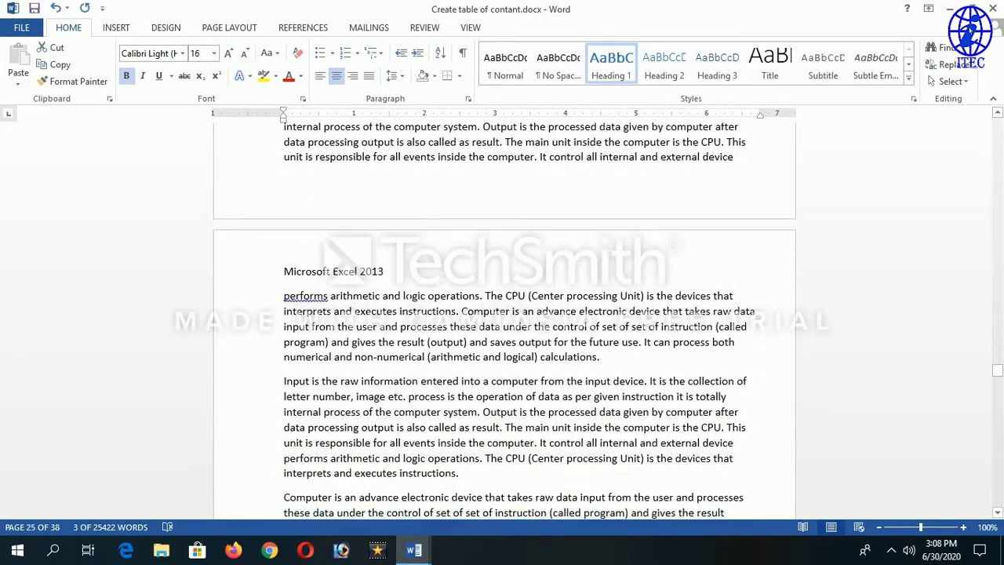
{"action": "left_click", "coordinate": [627, 62]}
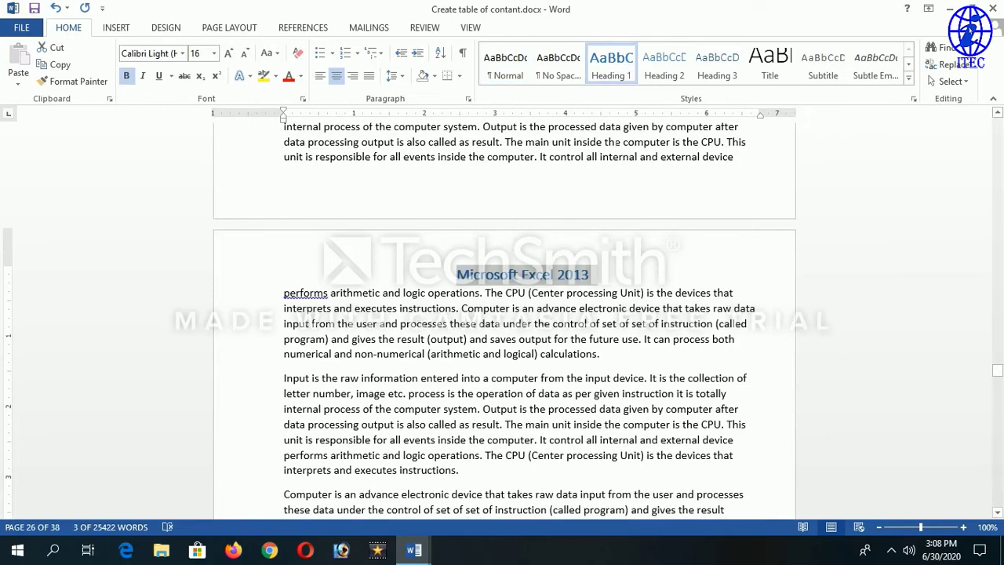
{"action": "scroll", "coordinate": [502, 313], "scroll_direction": "down", "scroll_amount": 1}
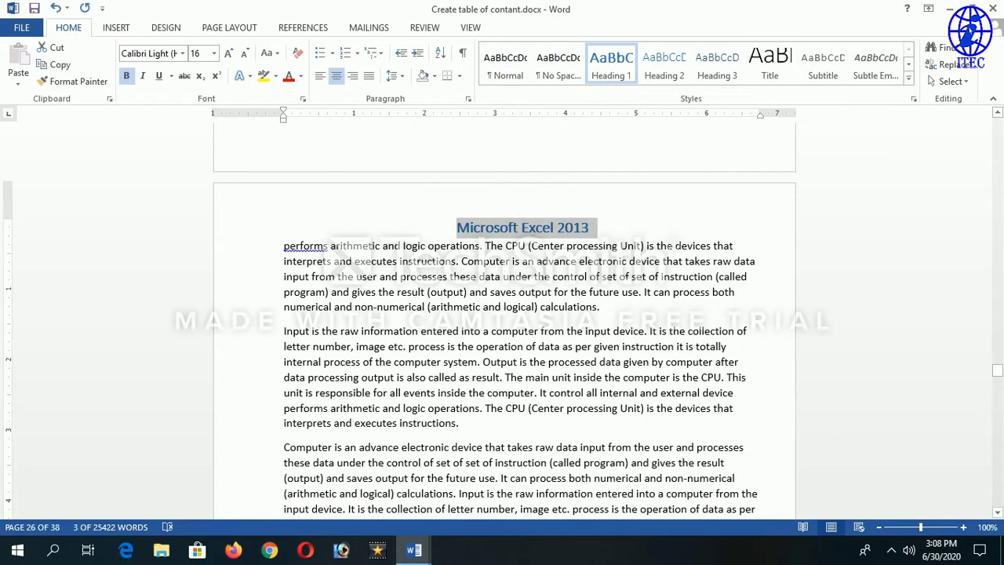
{"action": "scroll", "coordinate": [501, 313], "scroll_direction": "down", "scroll_amount": 6}
{"action": "scroll", "coordinate": [501, 314], "scroll_direction": "down", "scroll_amount": 3}
{"action": "scroll", "coordinate": [501, 313], "scroll_direction": "down", "scroll_amount": 2}
{"action": "scroll", "coordinate": [502, 313], "scroll_direction": "down", "scroll_amount": 2}
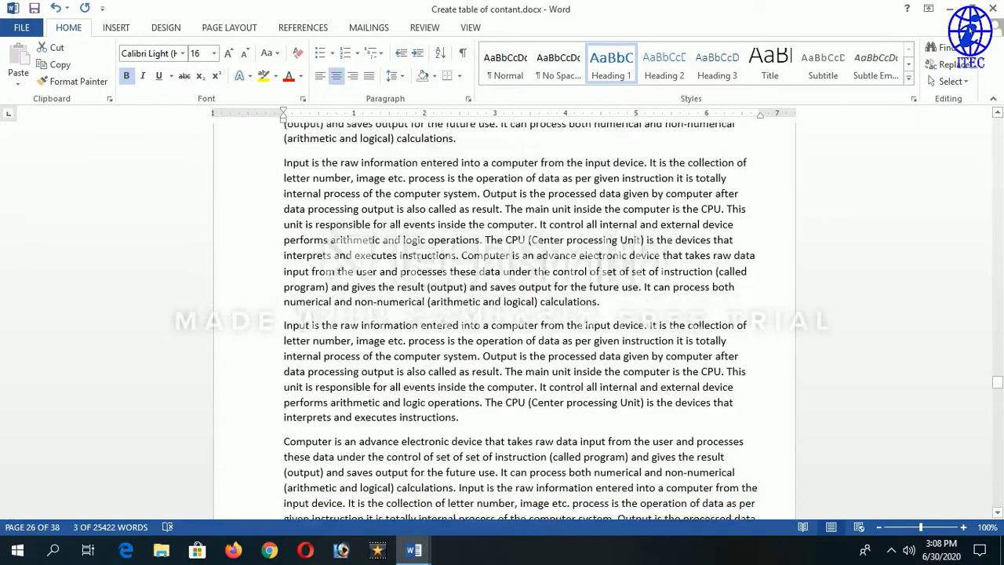
{"action": "scroll", "coordinate": [502, 314], "scroll_direction": "down", "scroll_amount": 2}
{"action": "scroll", "coordinate": [502, 313], "scroll_direction": "down", "scroll_amount": 2}
{"action": "scroll", "coordinate": [411, 391], "scroll_direction": "down", "scroll_amount": 2}
{"action": "scroll", "coordinate": [412, 391], "scroll_direction": "down", "scroll_amount": 2}
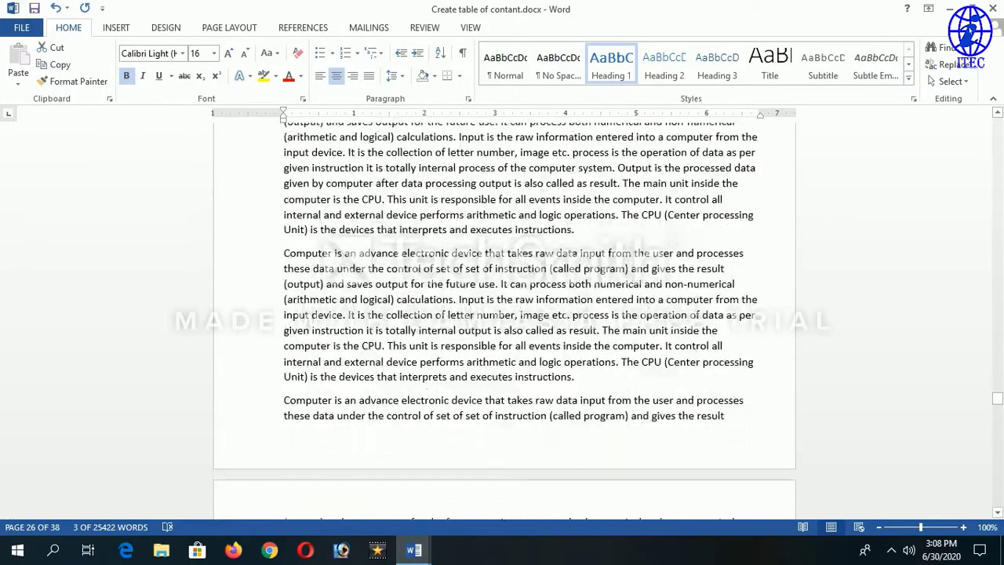
{"action": "scroll", "coordinate": [411, 391], "scroll_direction": "down", "scroll_amount": 2}
{"action": "scroll", "coordinate": [412, 390], "scroll_direction": "down", "scroll_amount": 2}
{"action": "scroll", "coordinate": [502, 313], "scroll_direction": "down", "scroll_amount": 5}
{"action": "scroll", "coordinate": [502, 314], "scroll_direction": "down", "scroll_amount": 1}
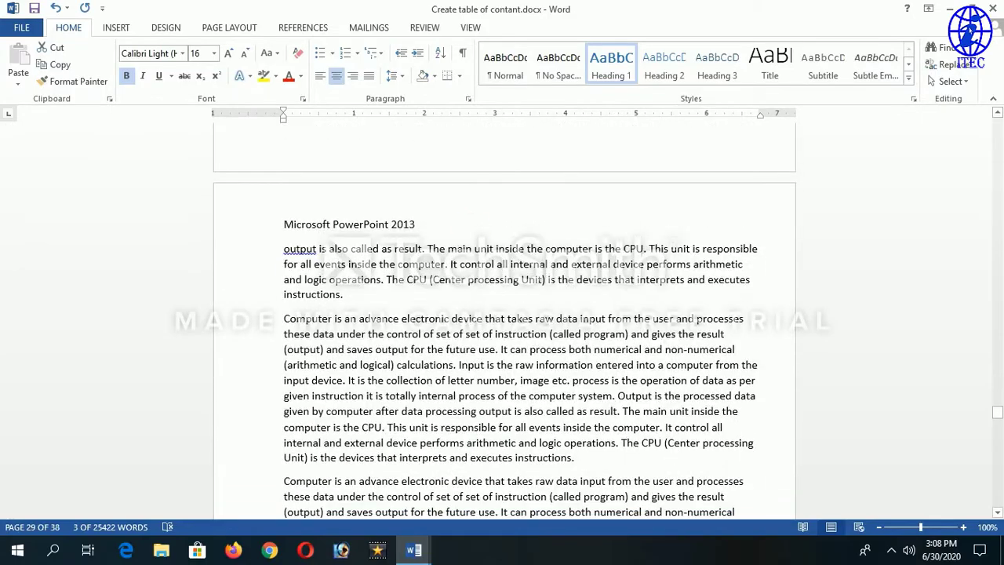
{"action": "left_click_drag", "start_coordinate": [415, 224], "coordinate": [284, 224]}
{"action": "left_click", "coordinate": [606, 68]}
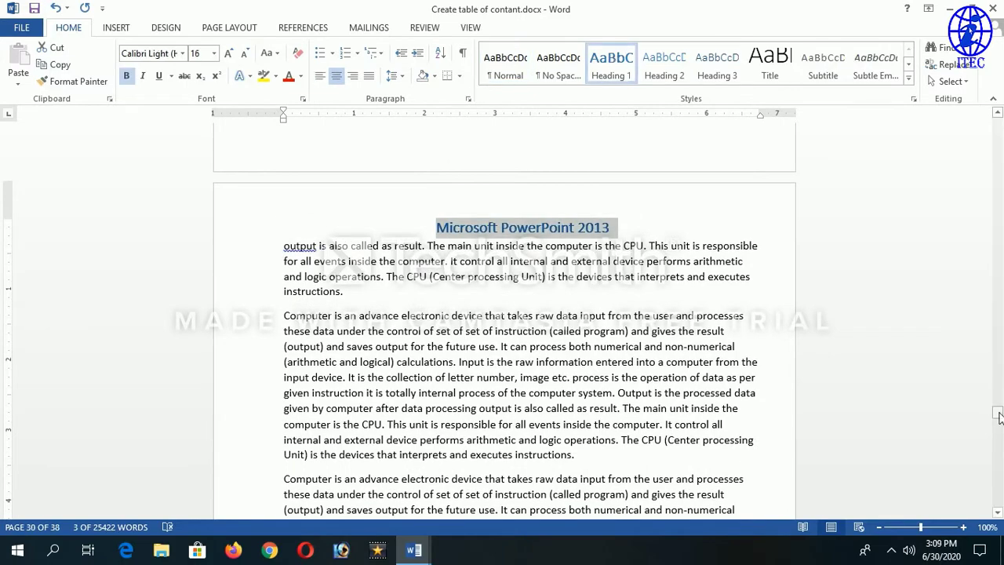
{"action": "left_click_drag", "start_coordinate": [1000, 418], "coordinate": [980, 121]}
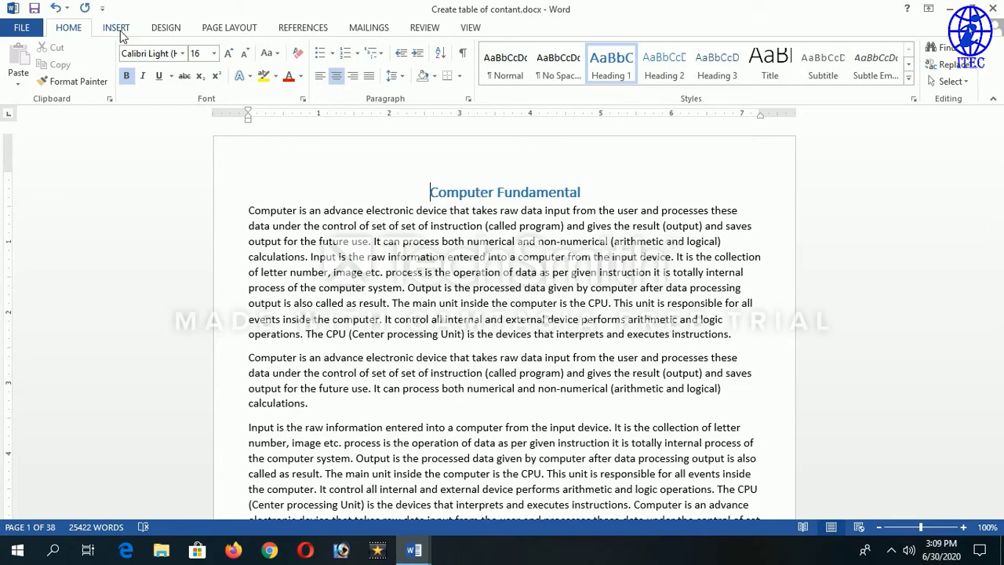
Step: Insert an Even Page section break before the Computer Fundamental title
{"action": "left_click", "coordinate": [121, 31]}
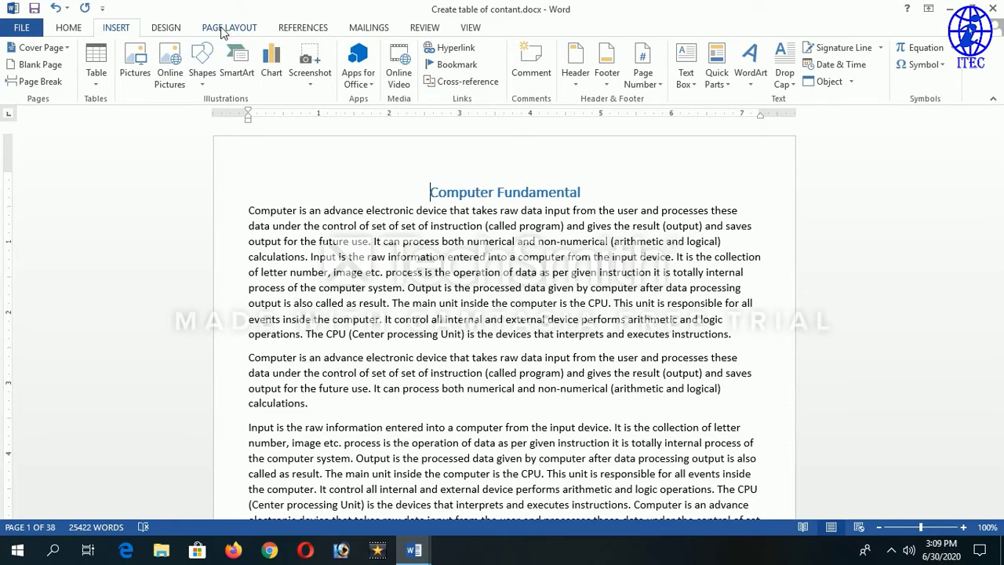
{"action": "left_click", "coordinate": [223, 31]}
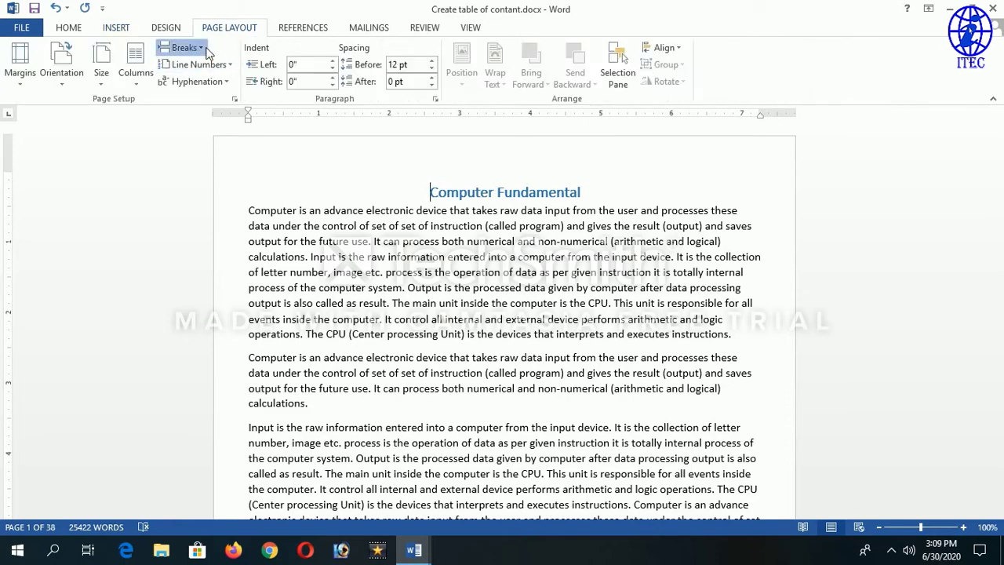
{"action": "left_click", "coordinate": [202, 48]}
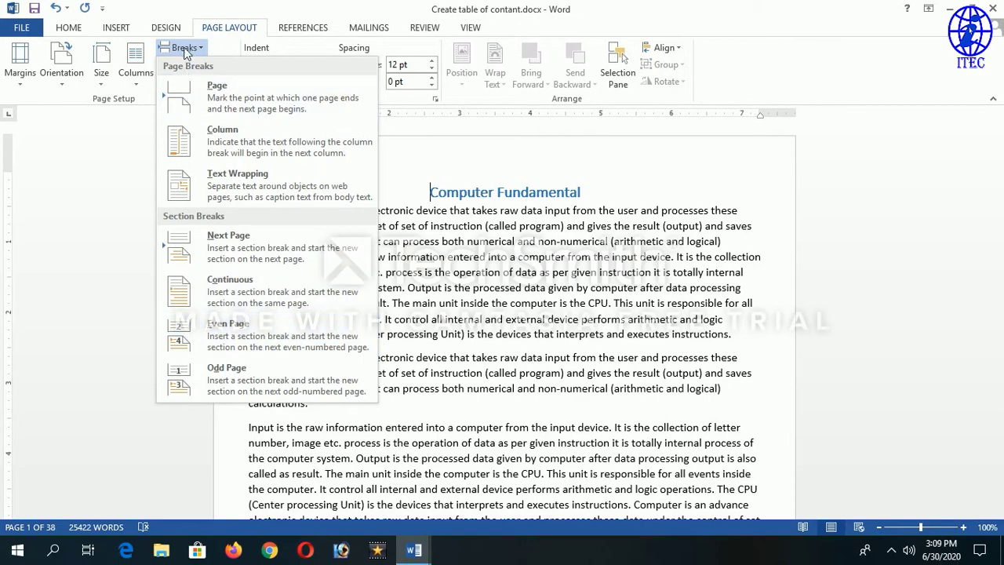
{"action": "left_click", "coordinate": [211, 333]}
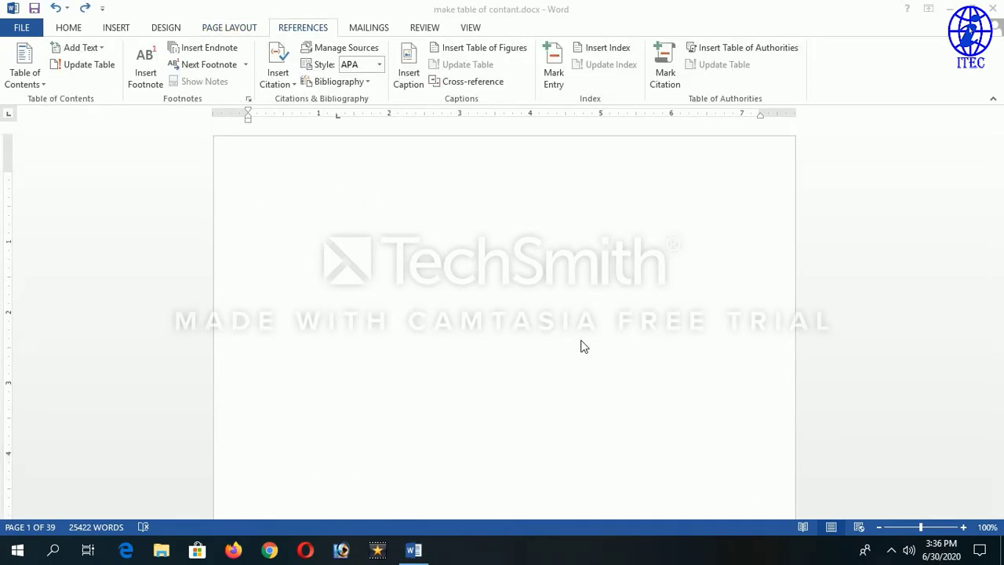
{"action": "left_click", "coordinate": [320, 224]}
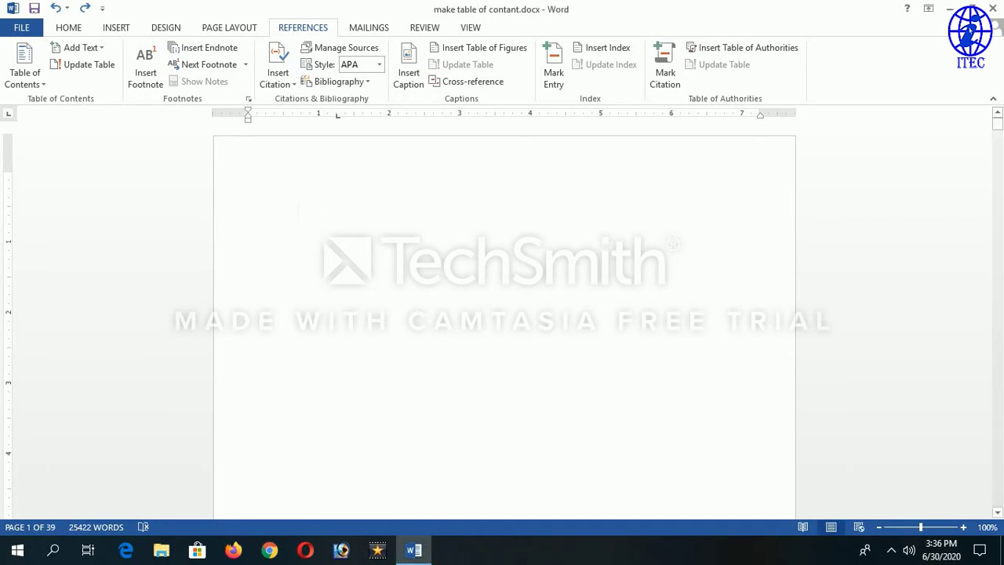
{"action": "left_click", "coordinate": [289, 199]}
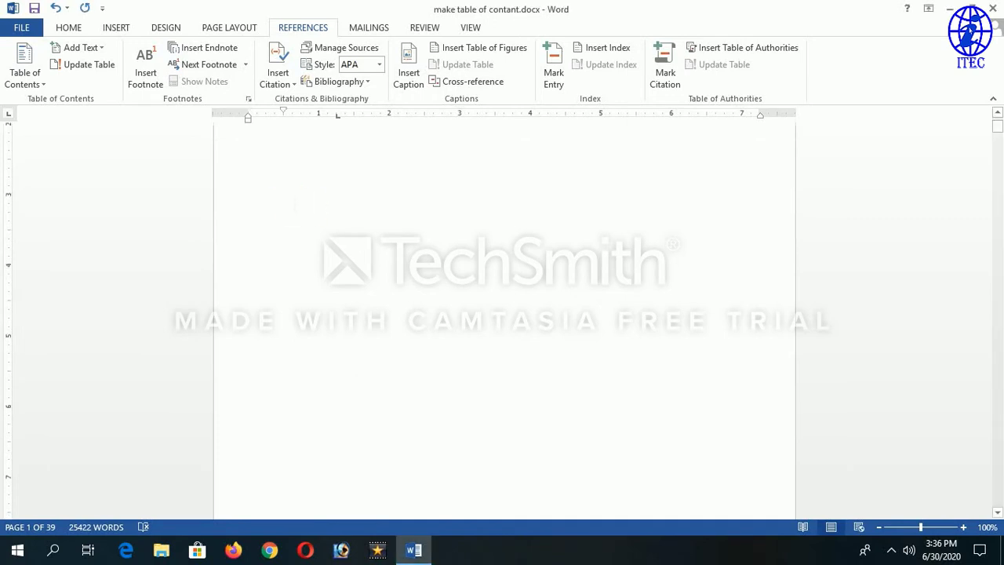
{"action": "scroll", "coordinate": [290, 199], "scroll_direction": "down", "scroll_amount": 1}
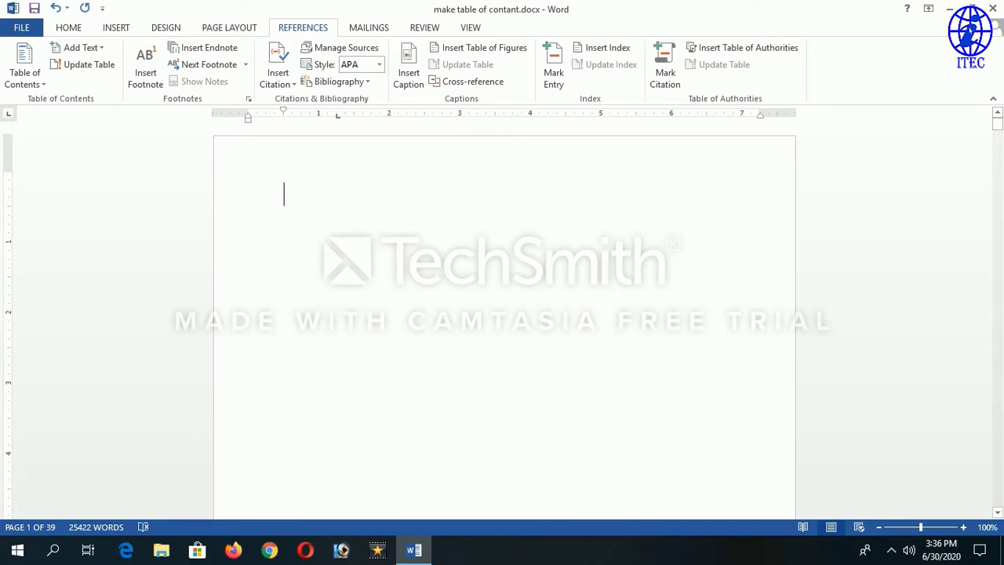
{"action": "scroll", "coordinate": [505, 321], "scroll_direction": "down", "scroll_amount": 10}
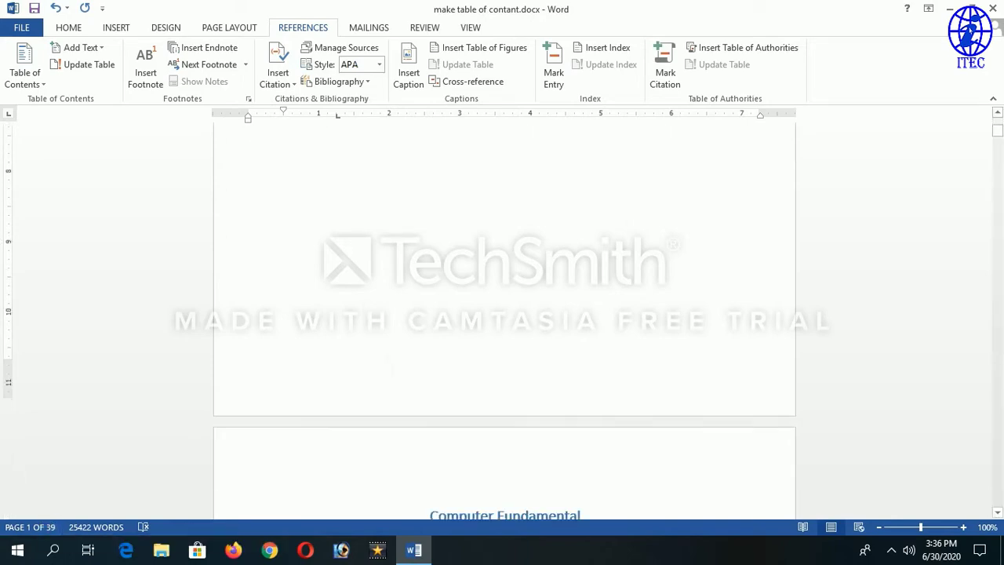
{"action": "left_click", "coordinate": [475, 261]}
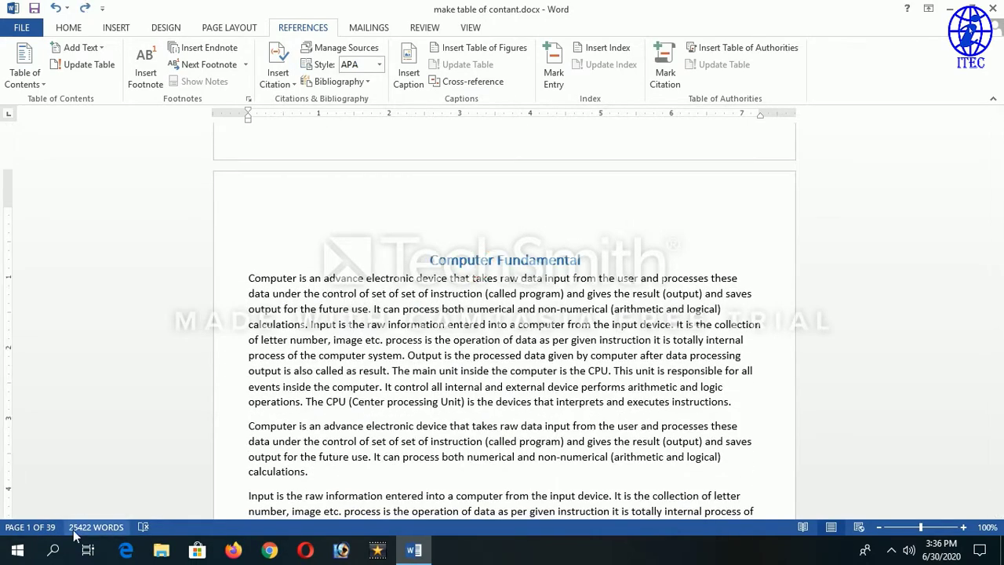
{"action": "key", "text": "ctrl+Home"}
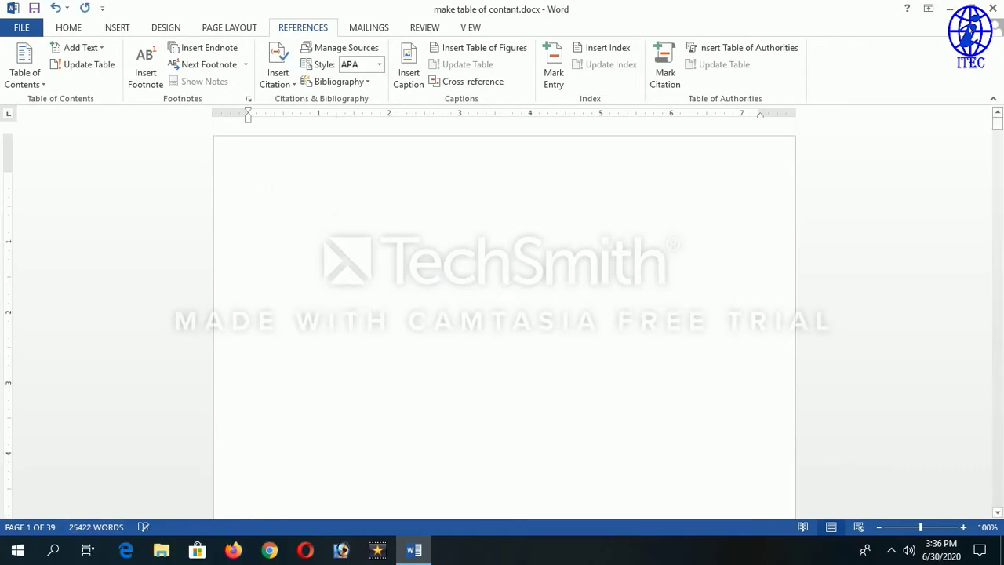
{"action": "left_click", "coordinate": [282, 197]}
{"action": "left_click", "coordinate": [260, 170]}
{"action": "left_click", "coordinate": [275, 222]}
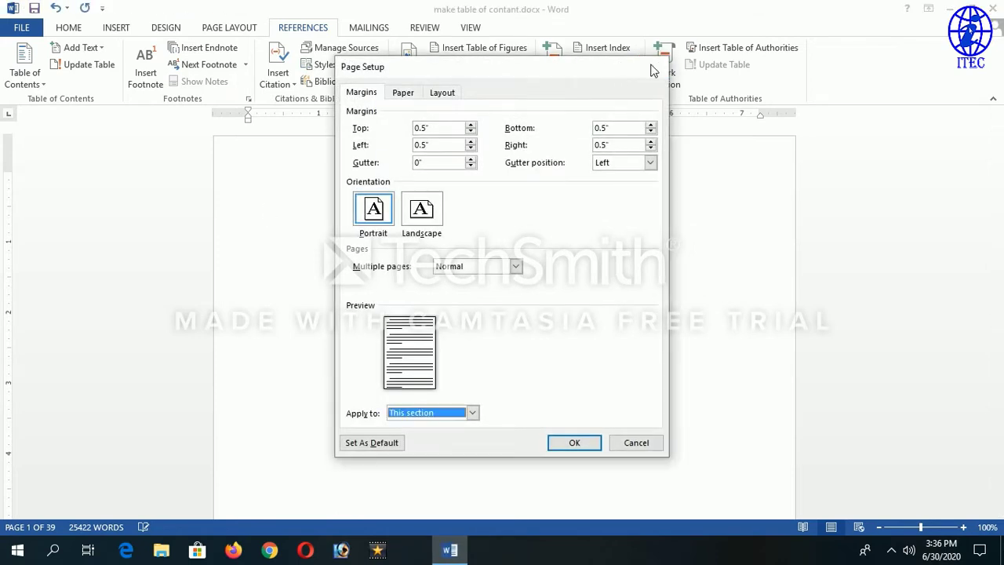
{"action": "left_click", "coordinate": [651, 66]}
{"action": "left_click", "coordinate": [71, 28]}
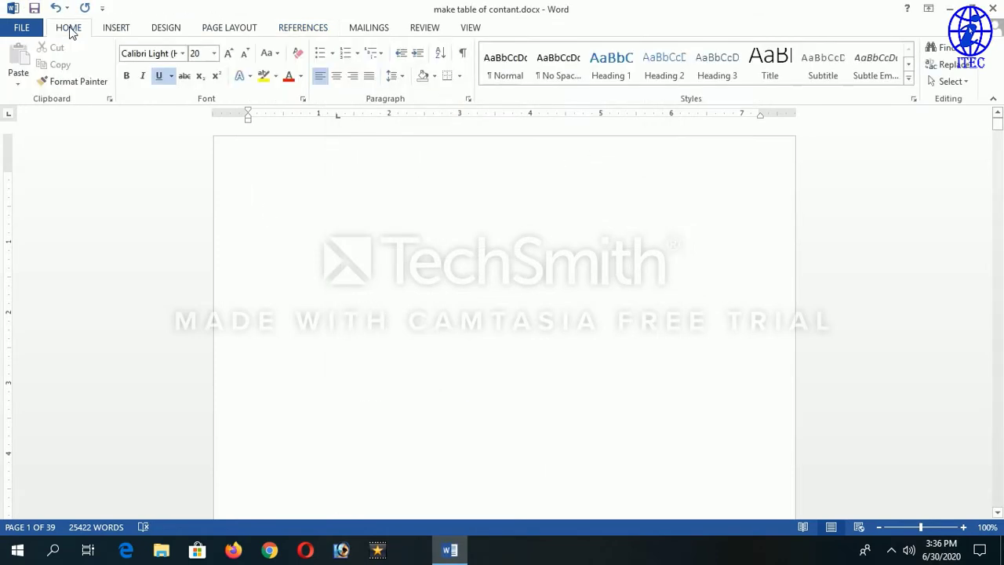
{"action": "left_click", "coordinate": [317, 30]}
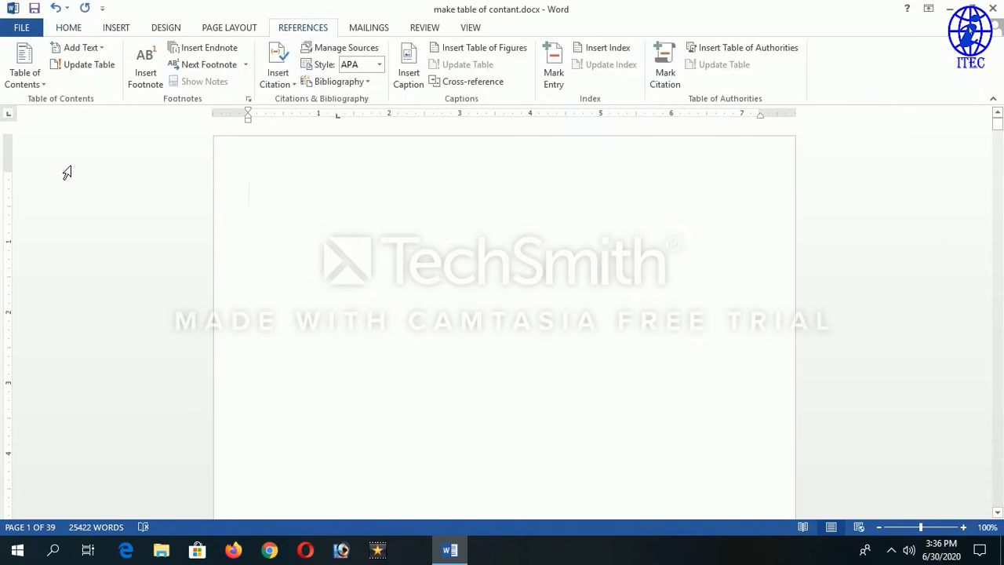
Step: Insert the Automatic Table 2 table of contents and test its Generation of Computer link
{"action": "left_click", "coordinate": [31, 89]}
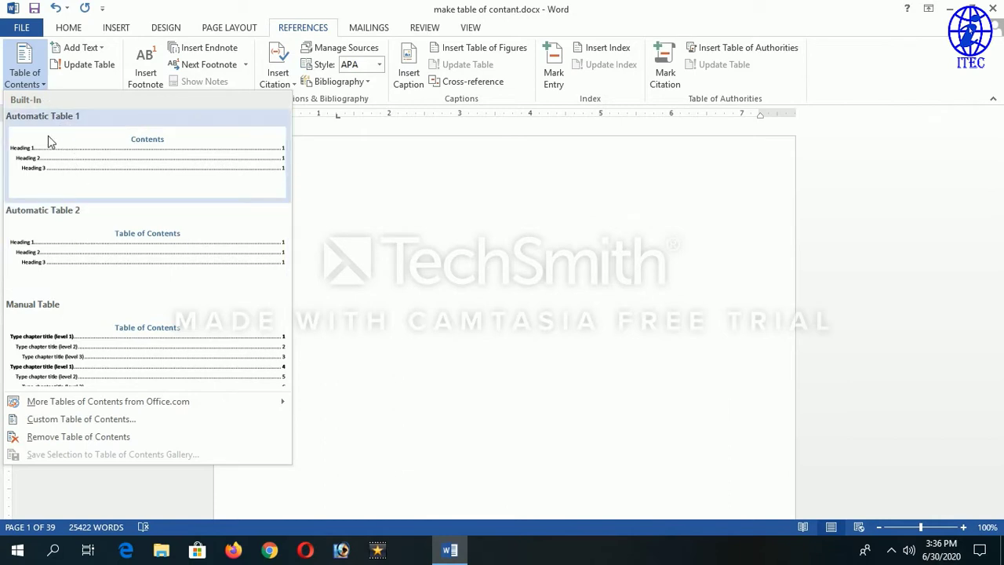
{"action": "left_click", "coordinate": [149, 239]}
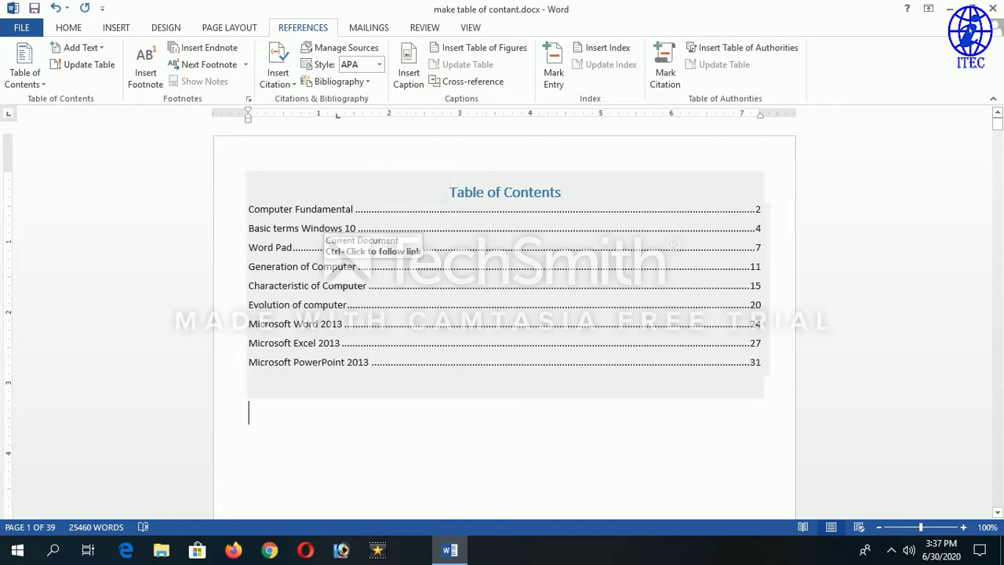
{"action": "left_click", "coordinate": [322, 270], "text": "ctrl"}
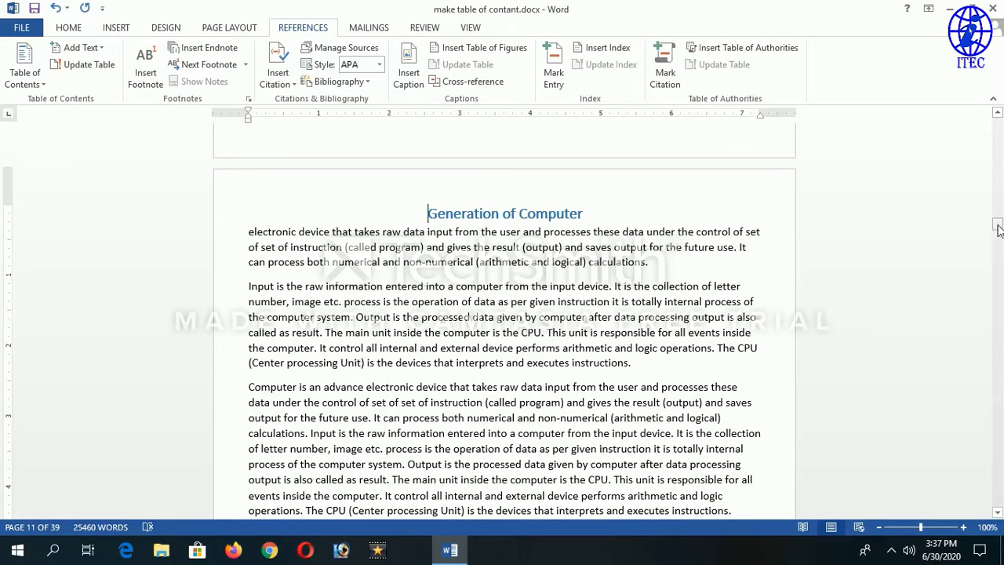
{"action": "left_click_drag", "start_coordinate": [996, 224], "coordinate": [997, 123]}
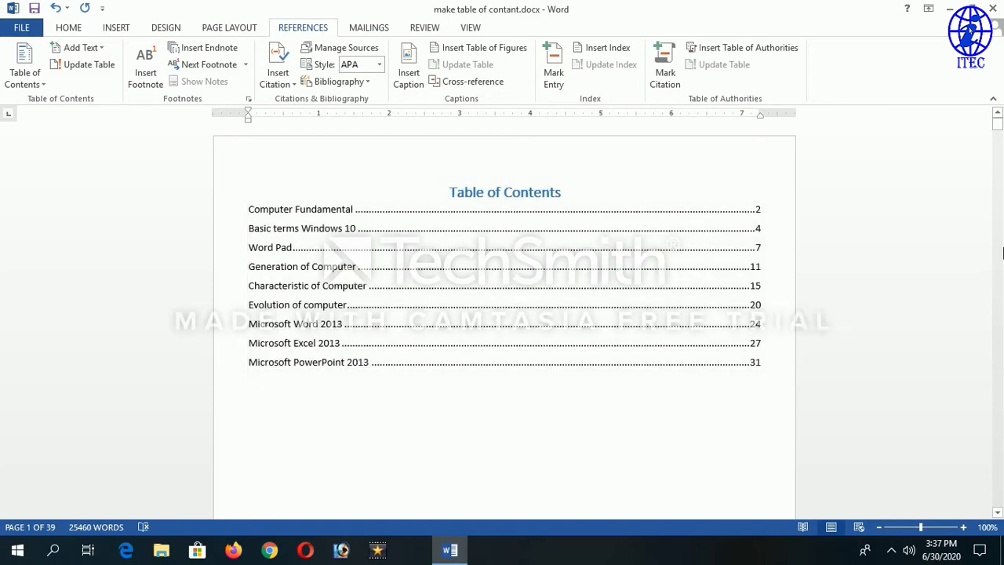
Step: Scroll to the Email & Internet title and apply the Heading 1 style to it
{"action": "left_click_drag", "start_coordinate": [999, 130], "coordinate": [997, 506]}
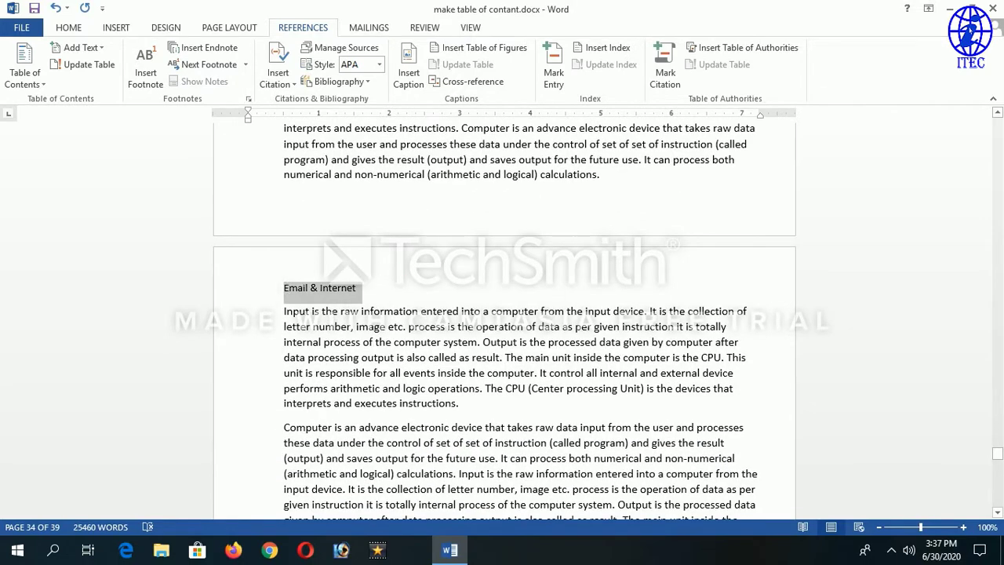
{"action": "left_click", "coordinate": [69, 28]}
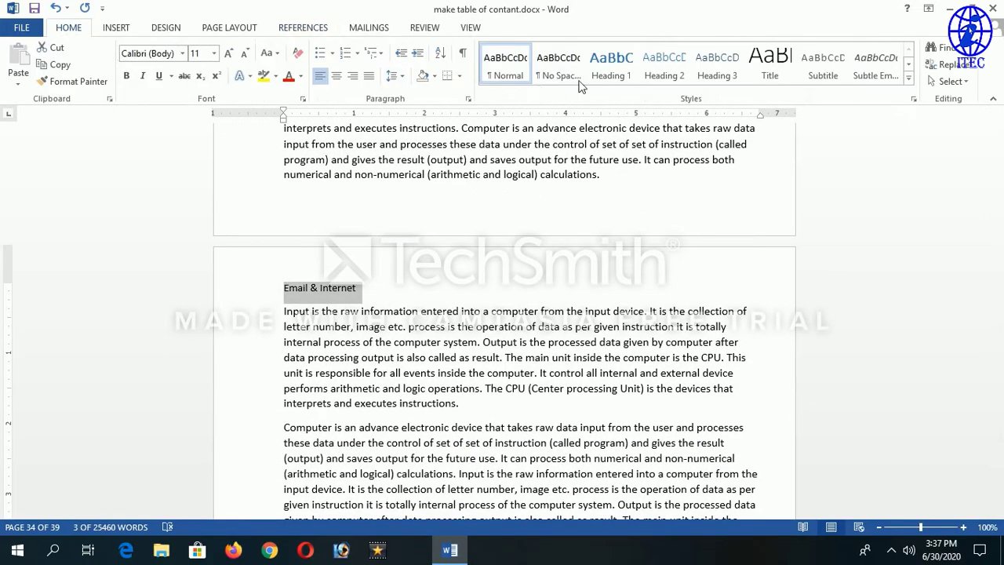
{"action": "left_click", "coordinate": [621, 67]}
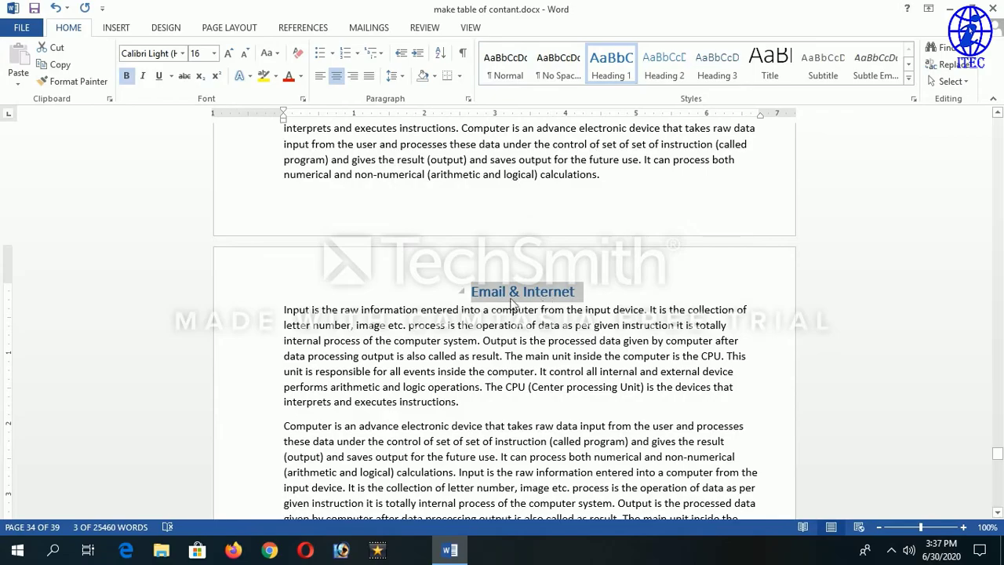
{"action": "left_click_drag", "start_coordinate": [998, 459], "coordinate": [992, 264]}
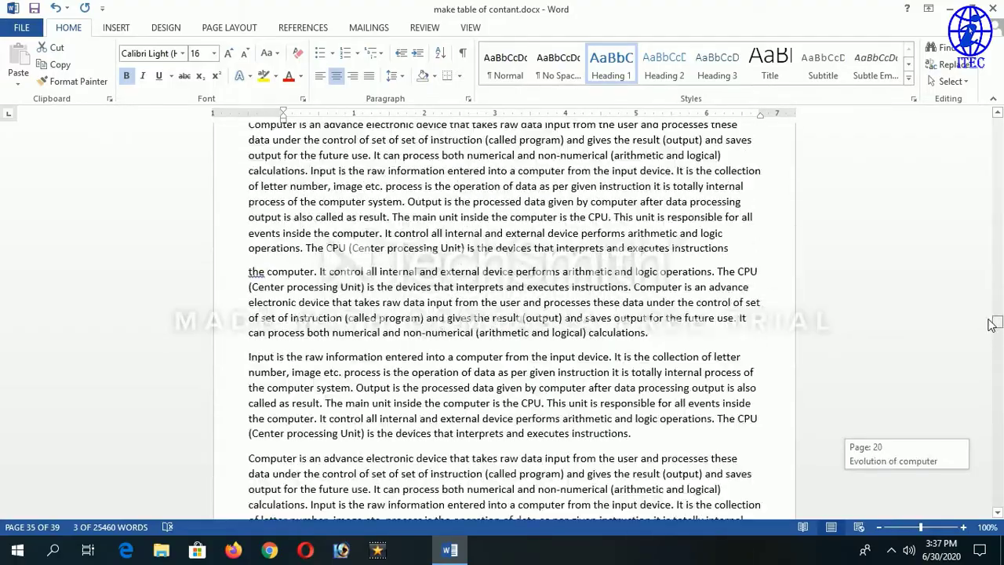
Step: Apply the Heading 2 style to the Speed subtitle
{"action": "scroll", "coordinate": [502, 314], "scroll_direction": "down", "scroll_amount": 2}
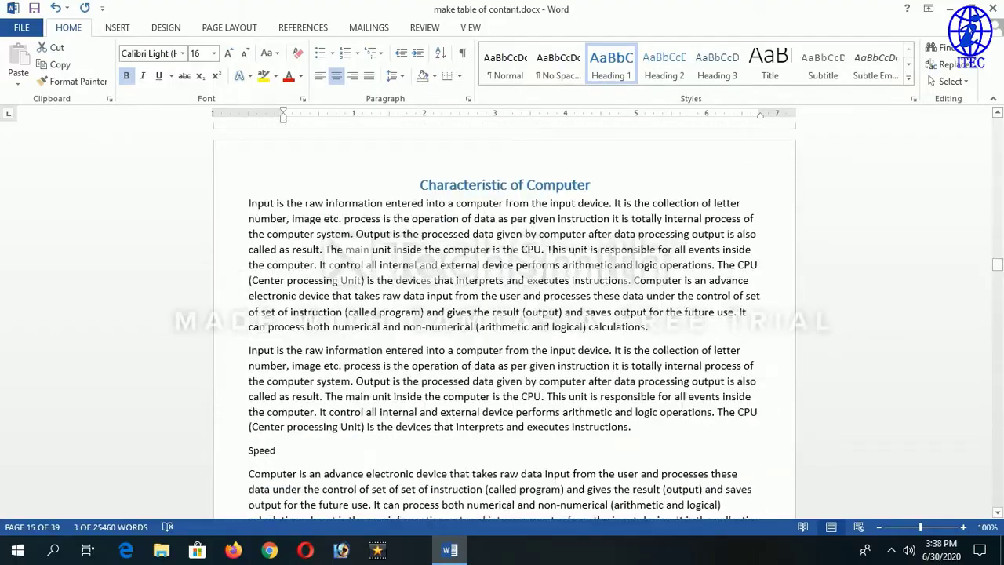
{"action": "scroll", "coordinate": [502, 314], "scroll_direction": "down", "scroll_amount": 2}
{"action": "left_click_drag", "start_coordinate": [297, 317], "coordinate": [250, 286]}
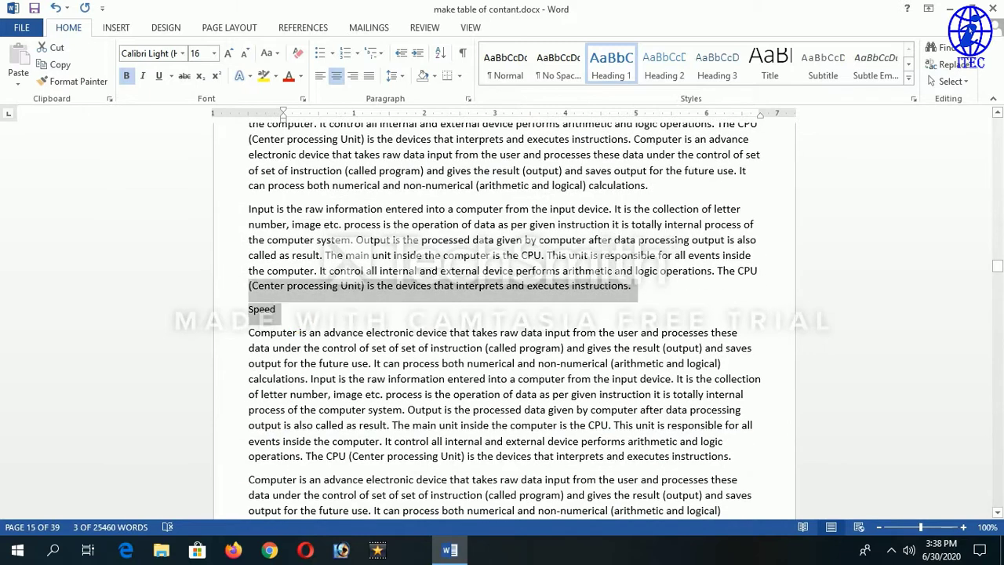
{"action": "left_click", "coordinate": [265, 311]}
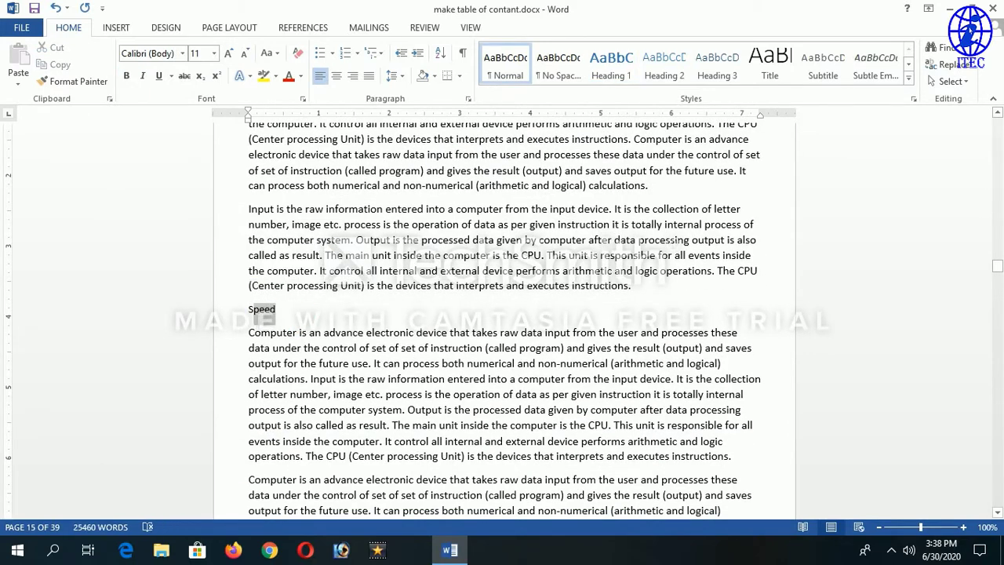
{"action": "double_click", "coordinate": [262, 310]}
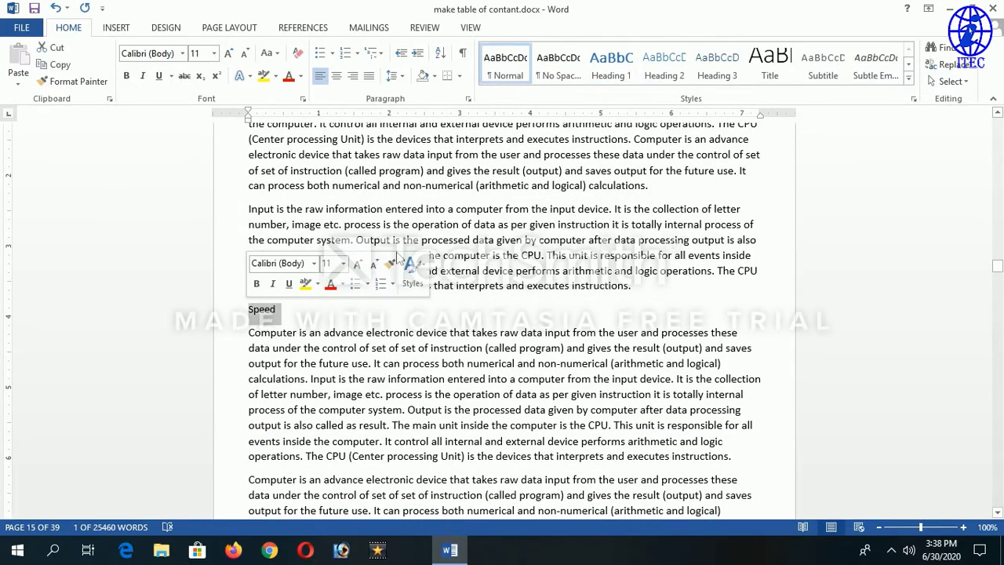
{"action": "left_click", "coordinate": [664, 73]}
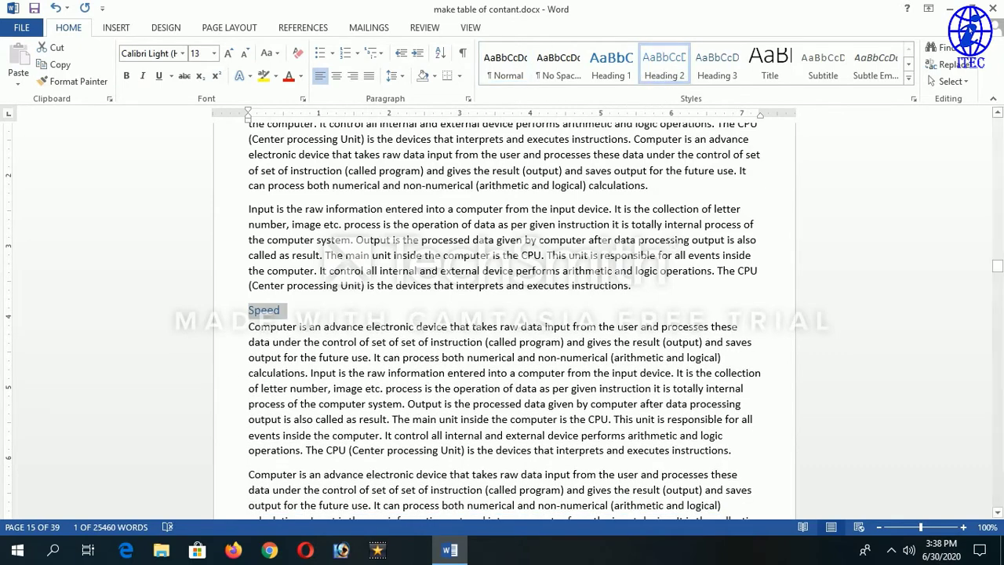
{"action": "left_click", "coordinate": [348, 320]}
Step: Apply the Heading 2 style to the Accuracy subtitle
{"action": "scroll", "coordinate": [348, 320], "scroll_direction": "down", "scroll_amount": 3}
{"action": "scroll", "coordinate": [347, 320], "scroll_direction": "down", "scroll_amount": 4}
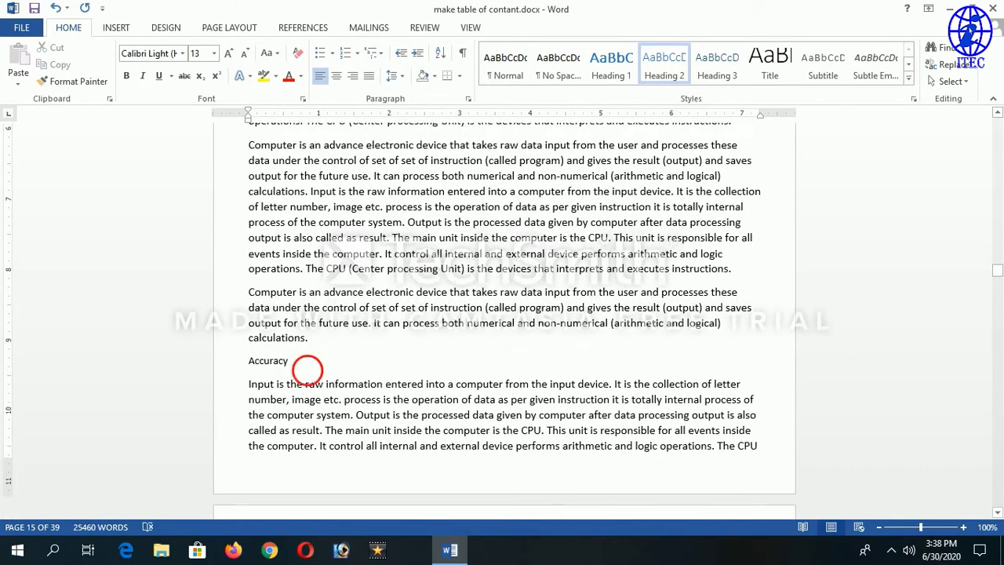
{"action": "left_click_drag", "start_coordinate": [306, 366], "coordinate": [249, 361]}
{"action": "left_click", "coordinate": [657, 74]}
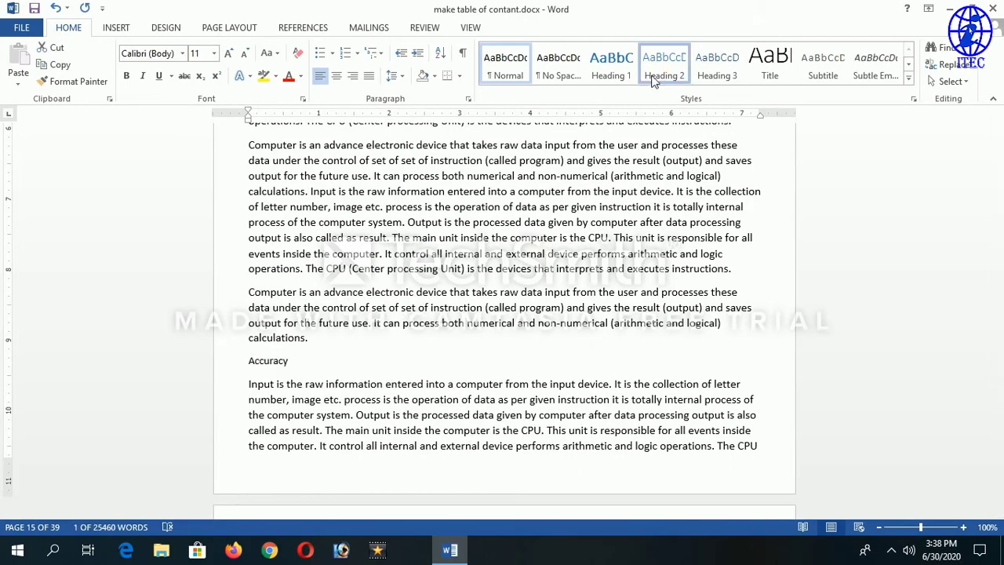
Step: Apply Heading 2 to the Storage Capability subtitle and return to the table of contents
{"action": "scroll", "coordinate": [306, 365], "scroll_direction": "down", "scroll_amount": 3}
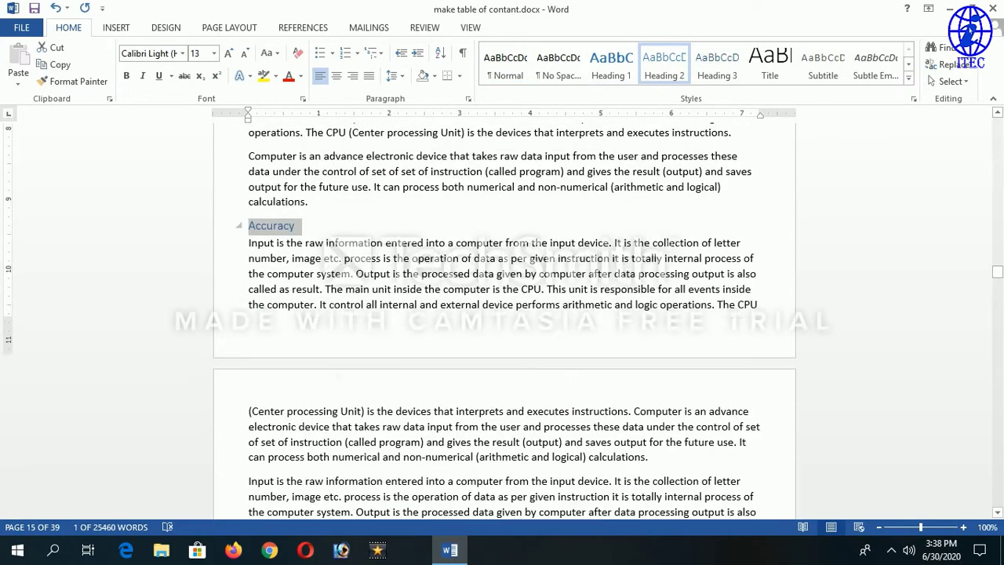
{"action": "scroll", "coordinate": [305, 365], "scroll_direction": "down", "scroll_amount": 3}
{"action": "scroll", "coordinate": [306, 365], "scroll_direction": "down", "scroll_amount": 3}
{"action": "left_click_drag", "start_coordinate": [329, 346], "coordinate": [249, 346]}
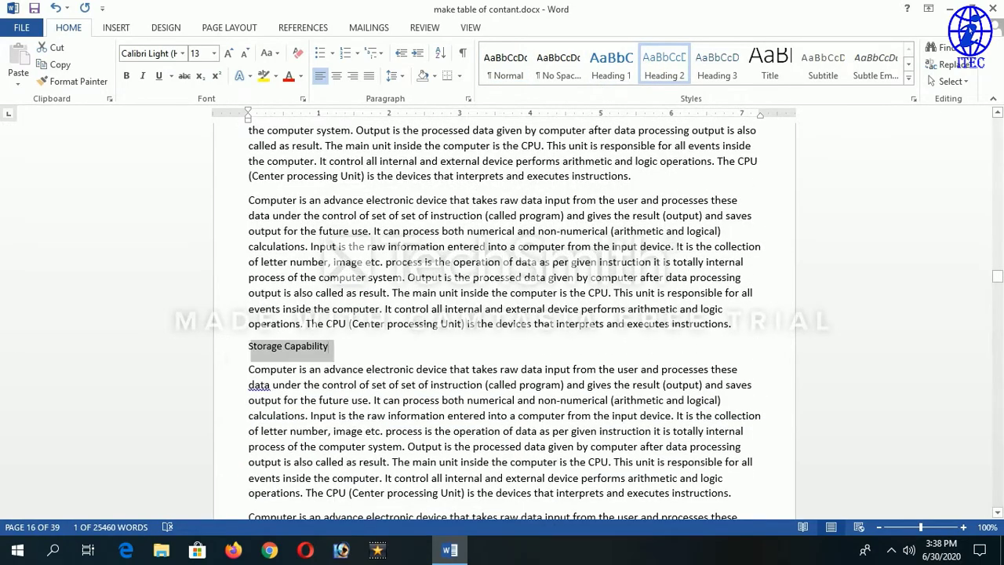
{"action": "left_click", "coordinate": [663, 75]}
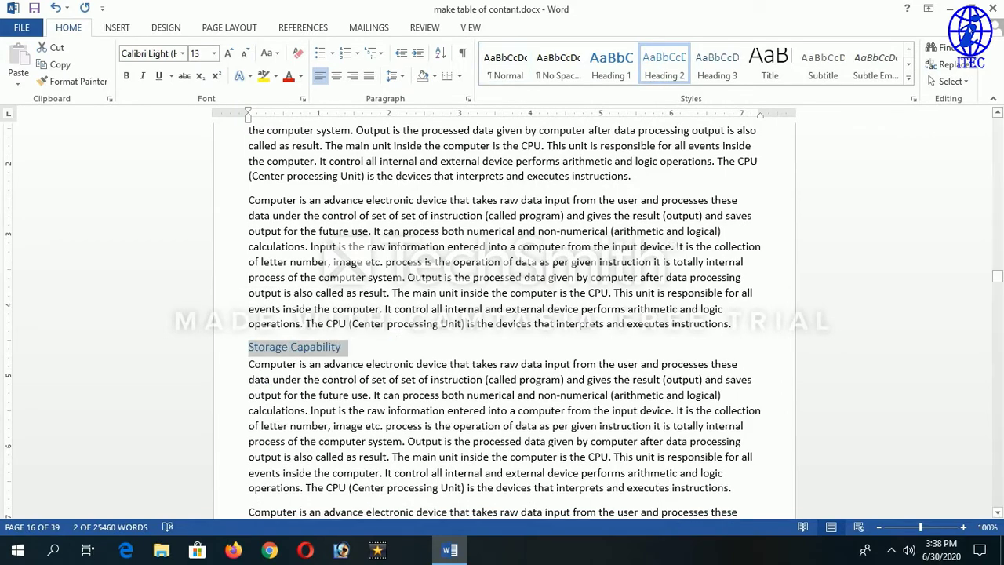
{"action": "left_click_drag", "start_coordinate": [997, 276], "coordinate": [950, 105]}
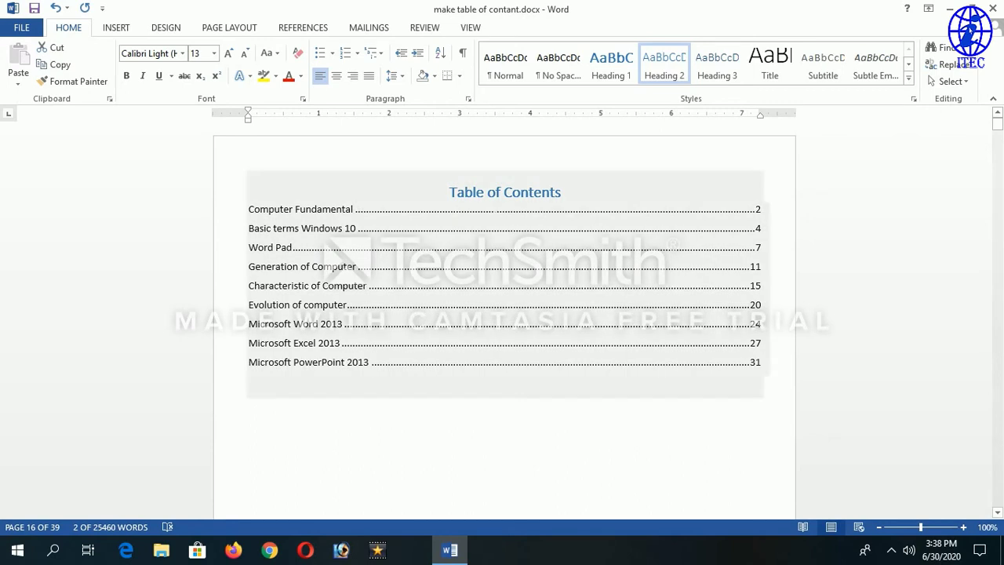
Step: Run 'Update entire table' on the table of contents so the new subheadings appear as entries
{"action": "left_click_drag", "start_coordinate": [248, 209], "coordinate": [311, 209]}
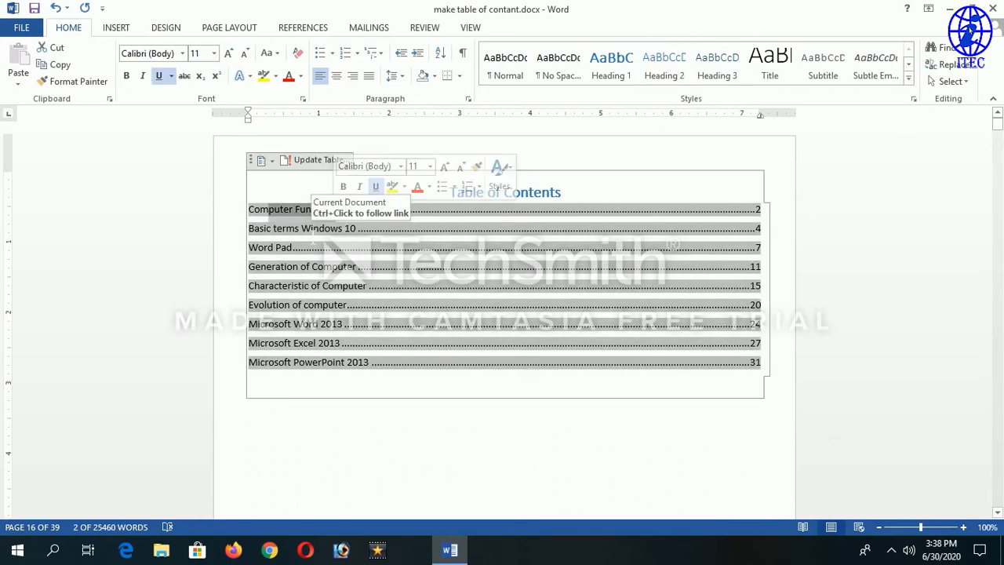
{"action": "left_click", "coordinate": [345, 229]}
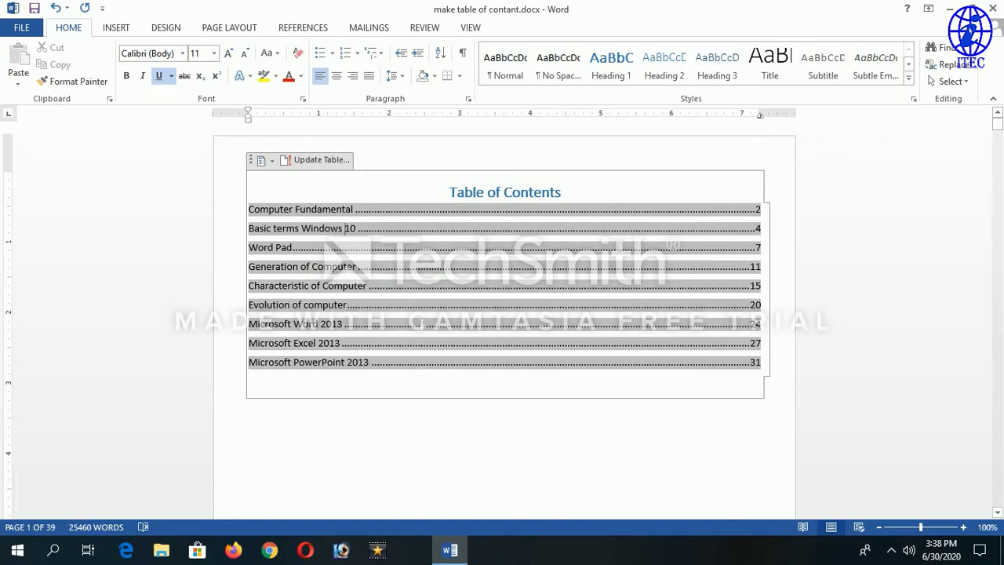
{"action": "left_click", "coordinate": [311, 161]}
{"action": "left_click", "coordinate": [357, 204]}
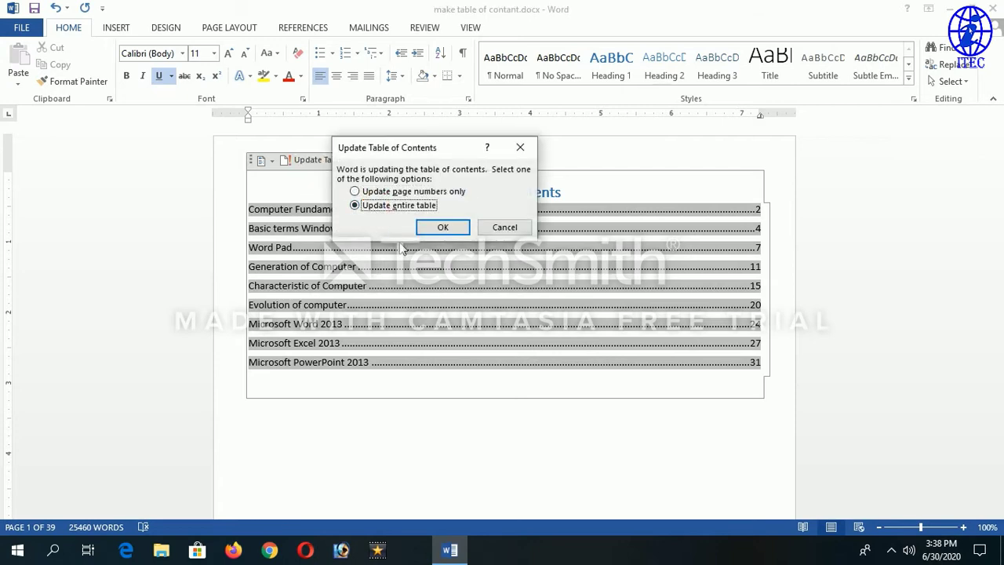
{"action": "left_click", "coordinate": [443, 226]}
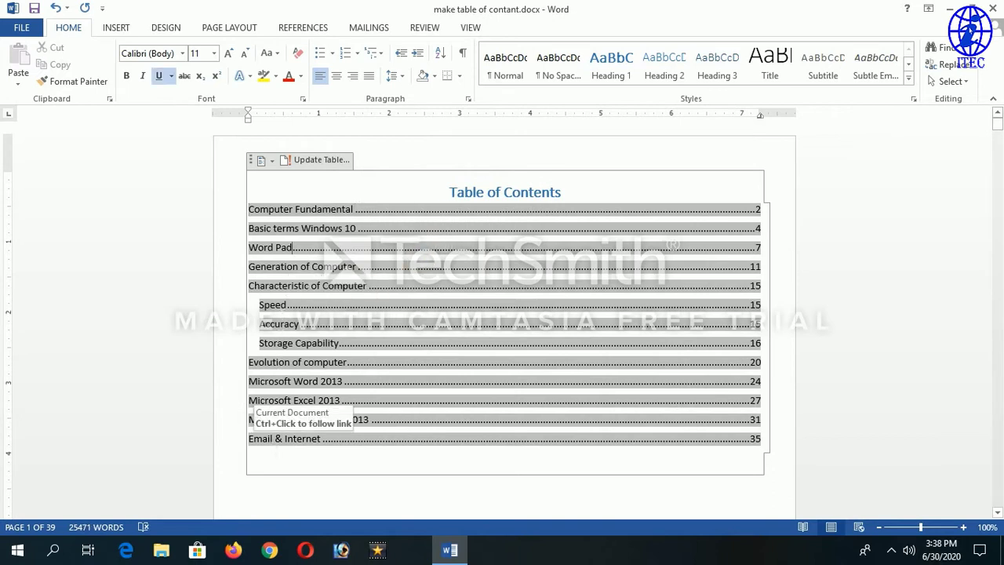
{"action": "left_click", "coordinate": [276, 442], "text": "ctrl"}
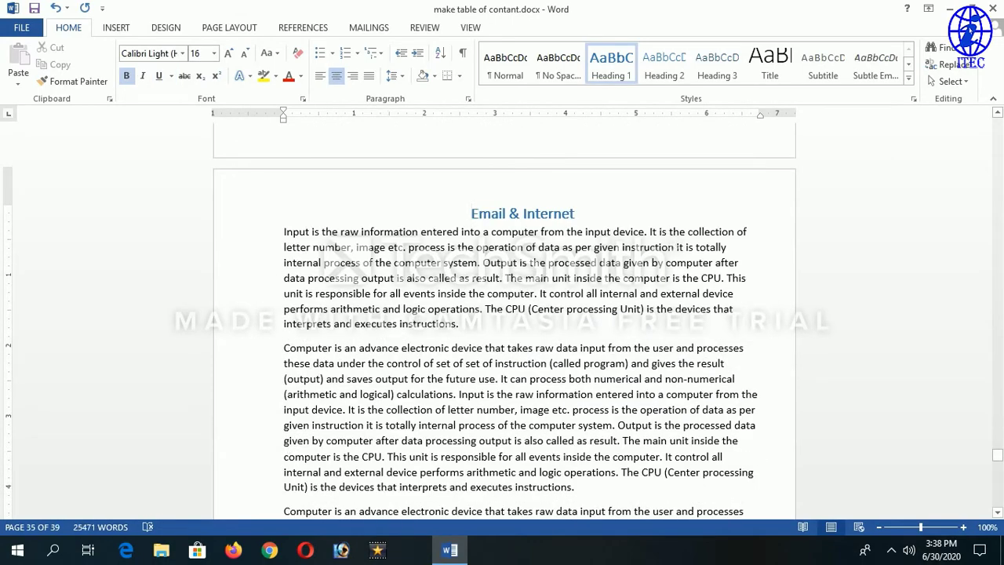
{"action": "left_click_drag", "start_coordinate": [998, 447], "coordinate": [997, 126]}
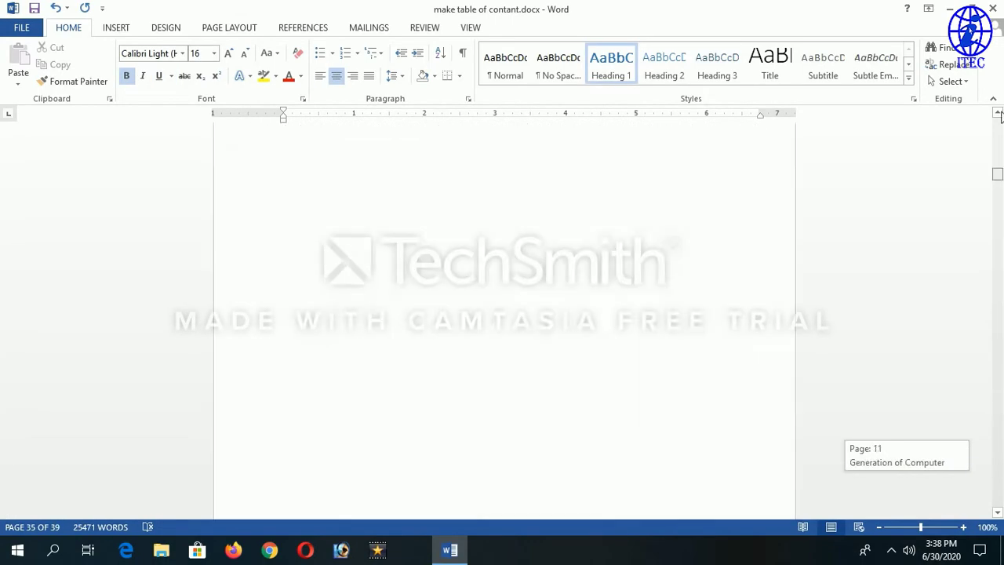
{"action": "left_click", "coordinate": [297, 228]}
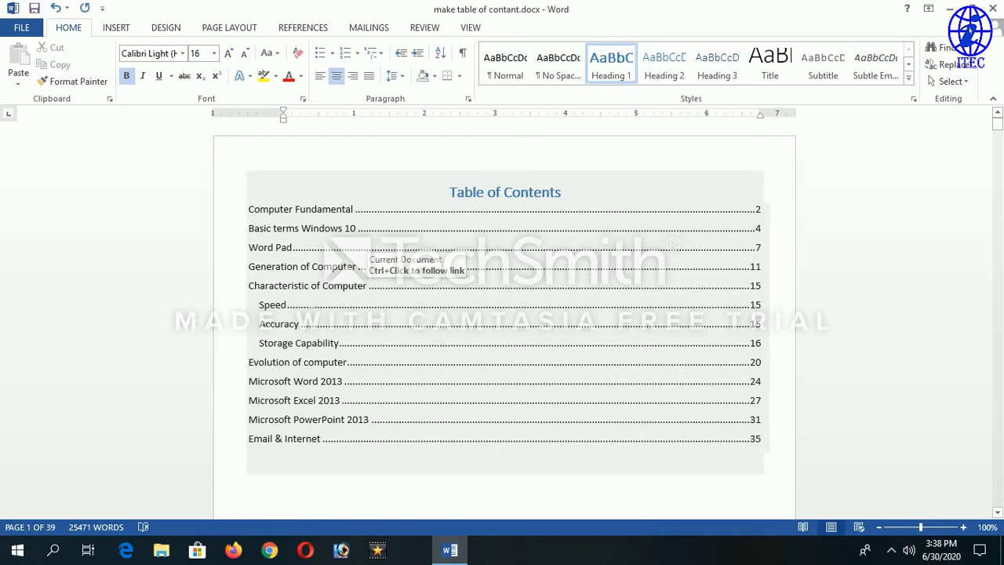
{"action": "left_click", "coordinate": [306, 287], "text": "ctrl"}
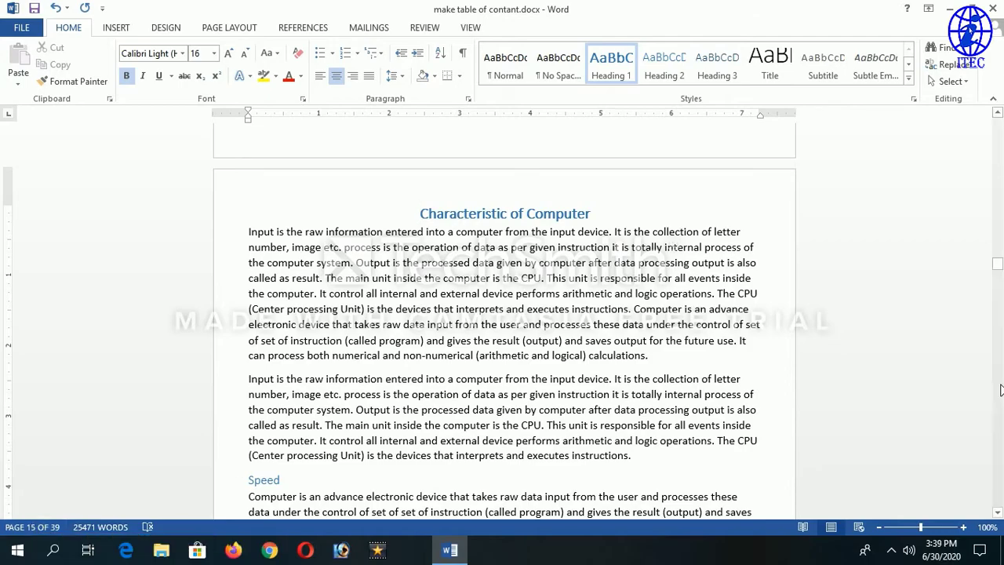
{"action": "mouse_move", "coordinate": [999, 273]}
{"action": "left_mouse_down"}
{"action": "mouse_move", "coordinate": [1002, 151]}
{"action": "mouse_move", "coordinate": [991, 120]}
{"action": "left_mouse_up"}
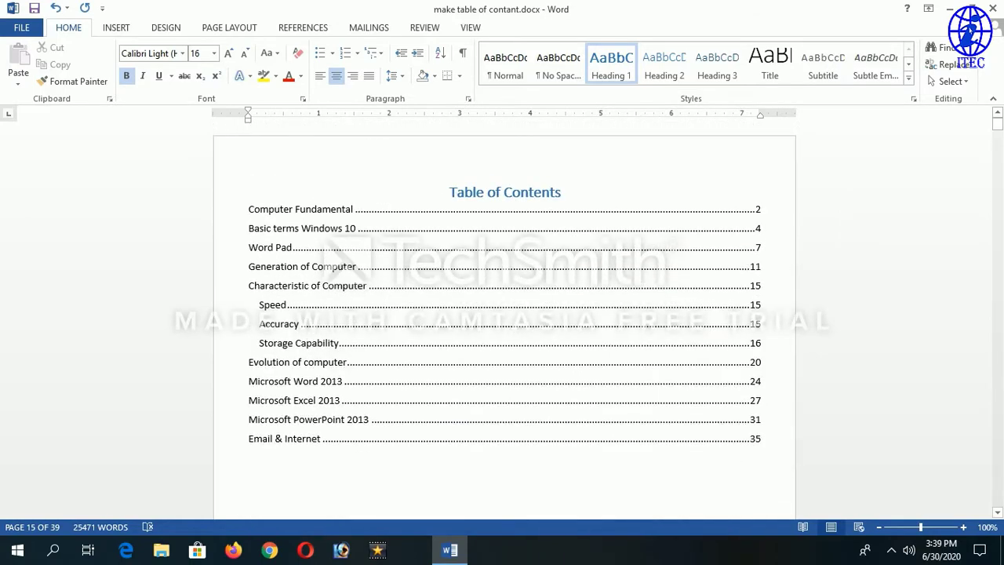
Step: In Custom Table of Contents, set the Tab leader to the solid underline style and replace the table
{"action": "left_click", "coordinate": [750, 400]}
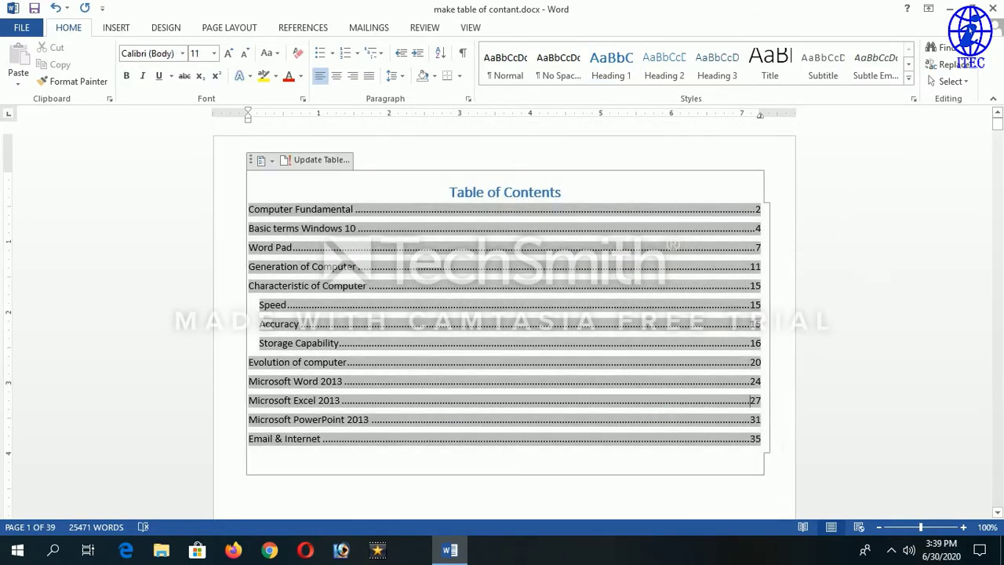
{"action": "mouse_move", "coordinate": [758, 445]}
{"action": "left_mouse_down"}
{"action": "mouse_move", "coordinate": [275, 259]}
{"action": "mouse_move", "coordinate": [268, 223]}
{"action": "left_mouse_up"}
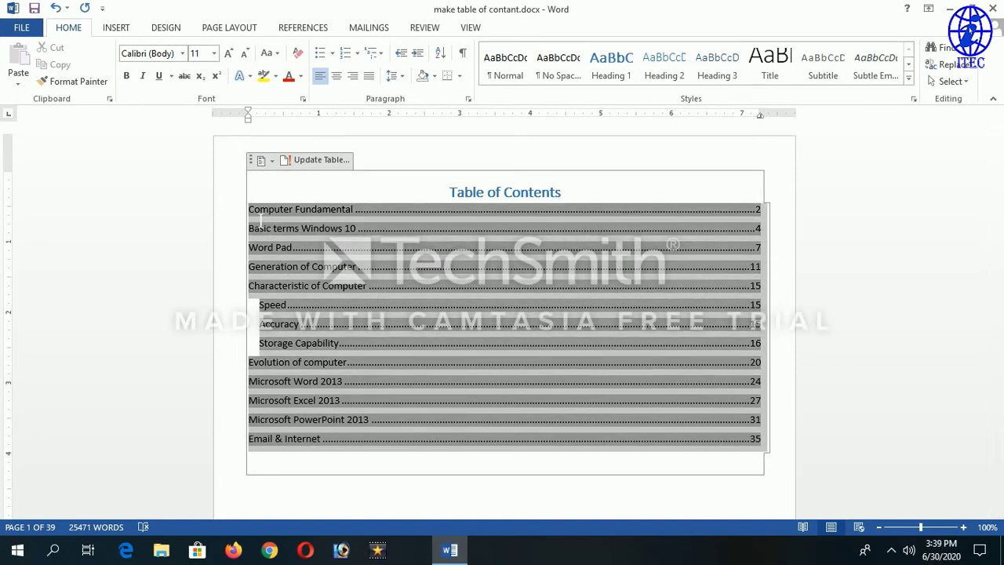
{"action": "left_click_drag", "start_coordinate": [261, 222], "coordinate": [262, 221]}
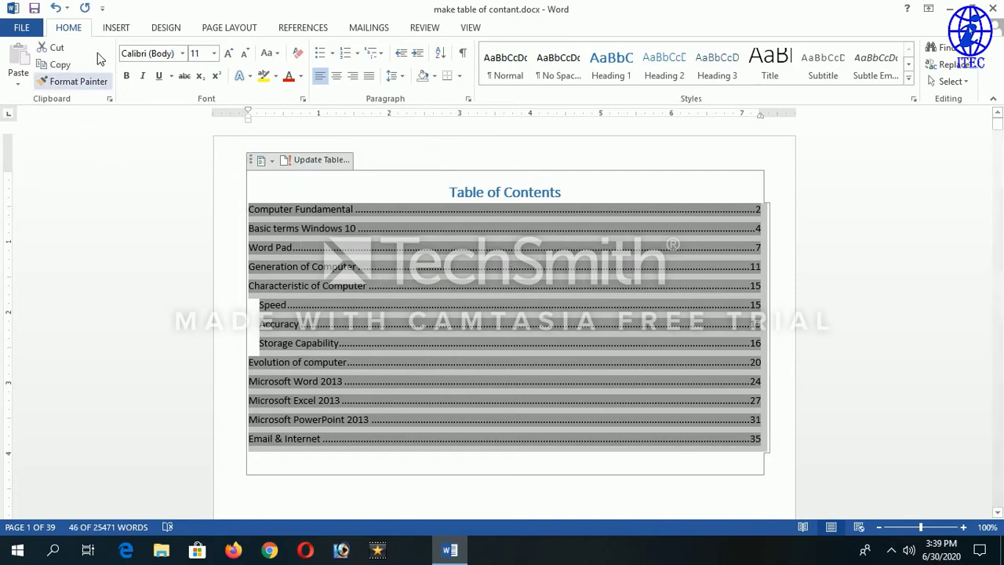
{"action": "left_click", "coordinate": [230, 28]}
{"action": "left_click", "coordinate": [294, 30]}
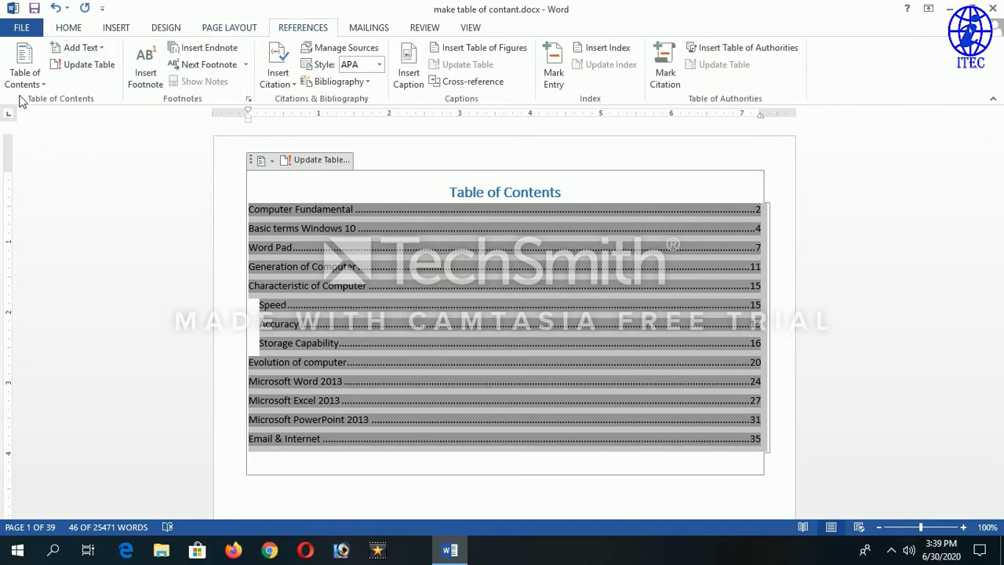
{"action": "left_click", "coordinate": [21, 86]}
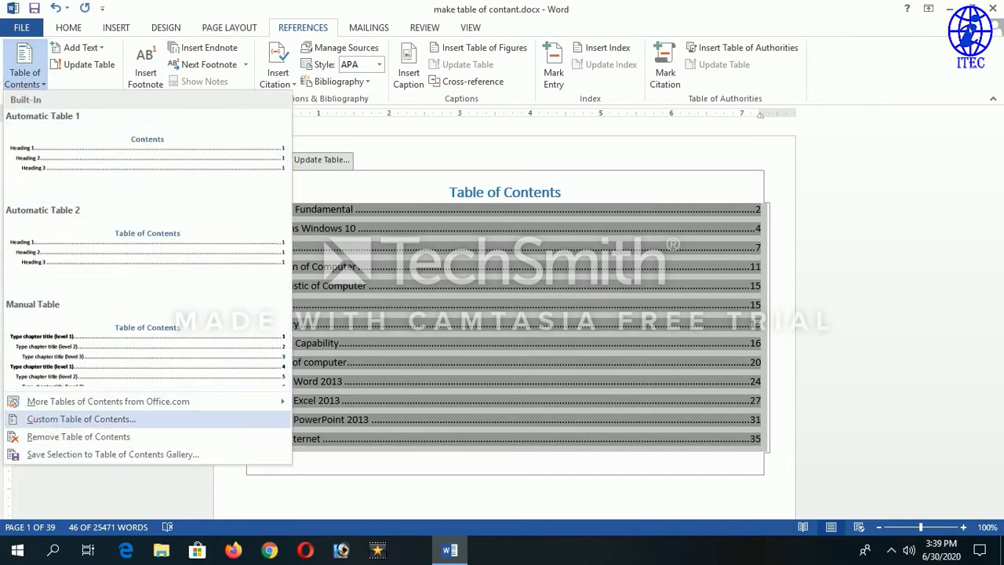
{"action": "left_click", "coordinate": [54, 422]}
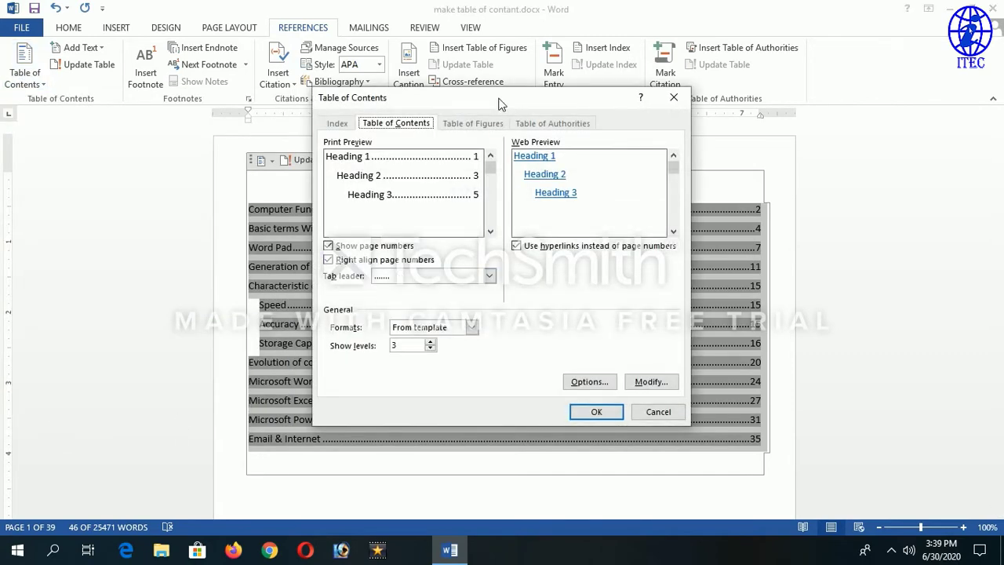
{"action": "left_click_drag", "start_coordinate": [502, 98], "coordinate": [615, 117]}
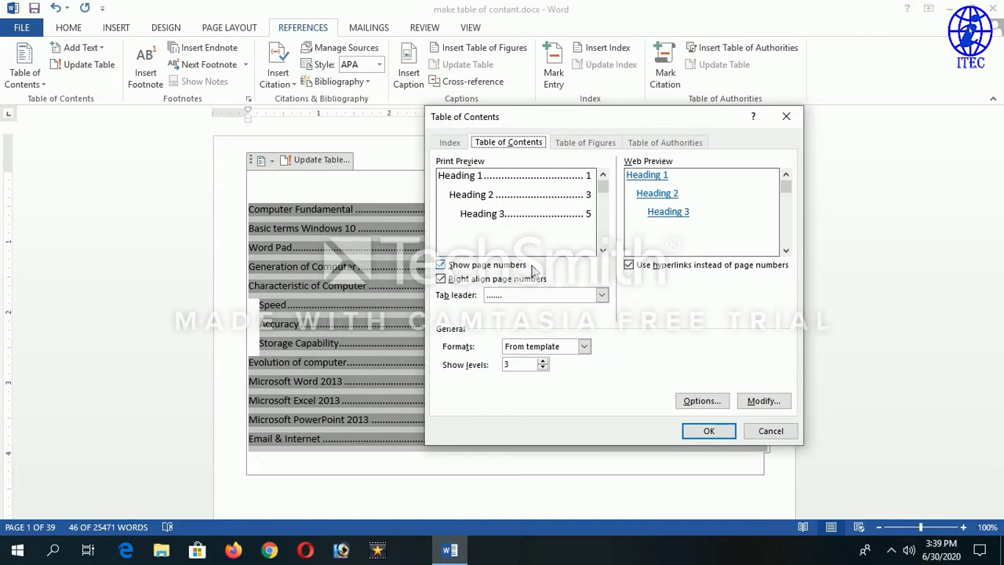
{"action": "left_click", "coordinate": [530, 298]}
{"action": "left_click", "coordinate": [580, 349]}
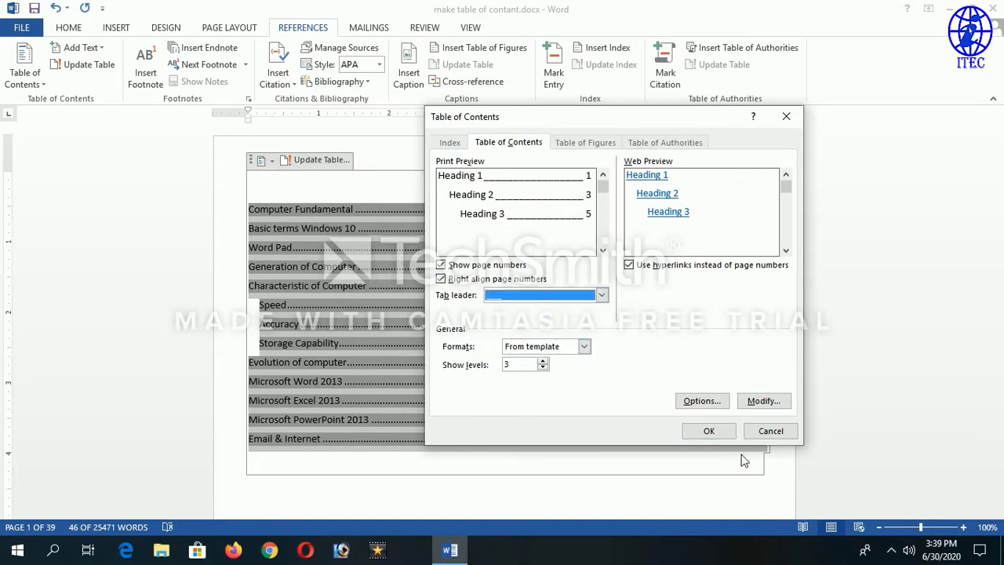
{"action": "left_click", "coordinate": [709, 430]}
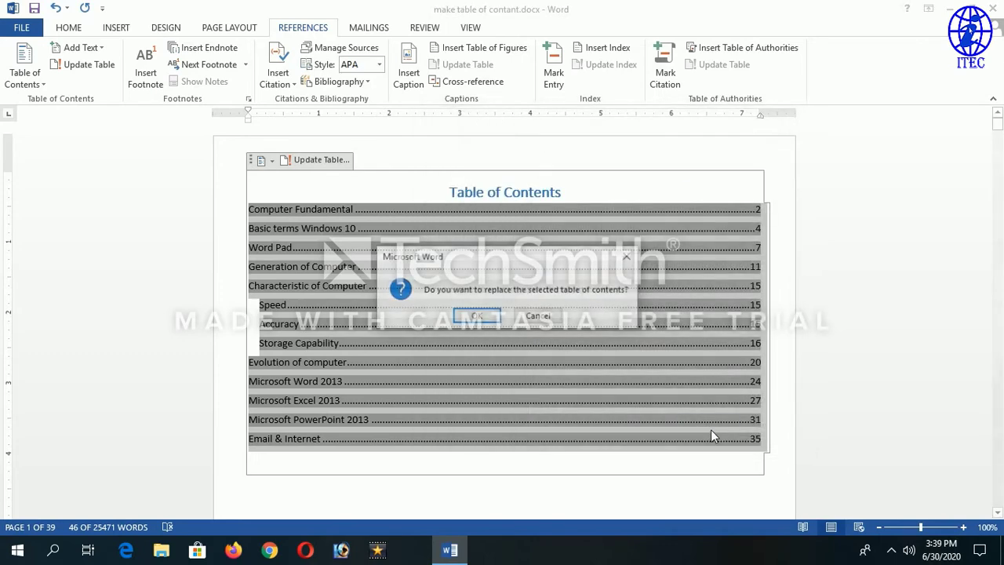
{"action": "left_click", "coordinate": [478, 317]}
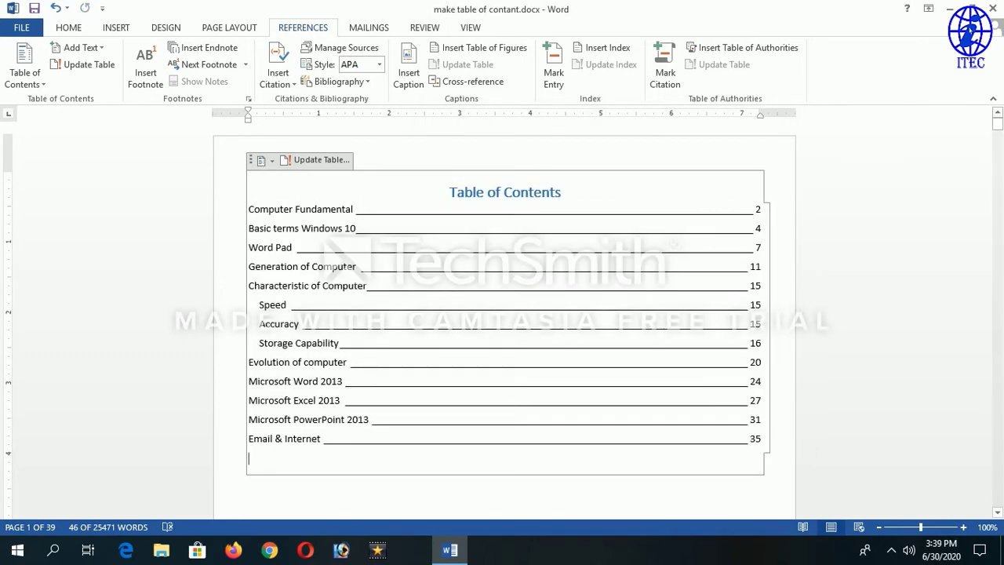
Step: Set the Custom Table of Contents Tab leader to (none) and replace the existing table
{"action": "left_click", "coordinate": [23, 79]}
{"action": "left_click", "coordinate": [81, 418]}
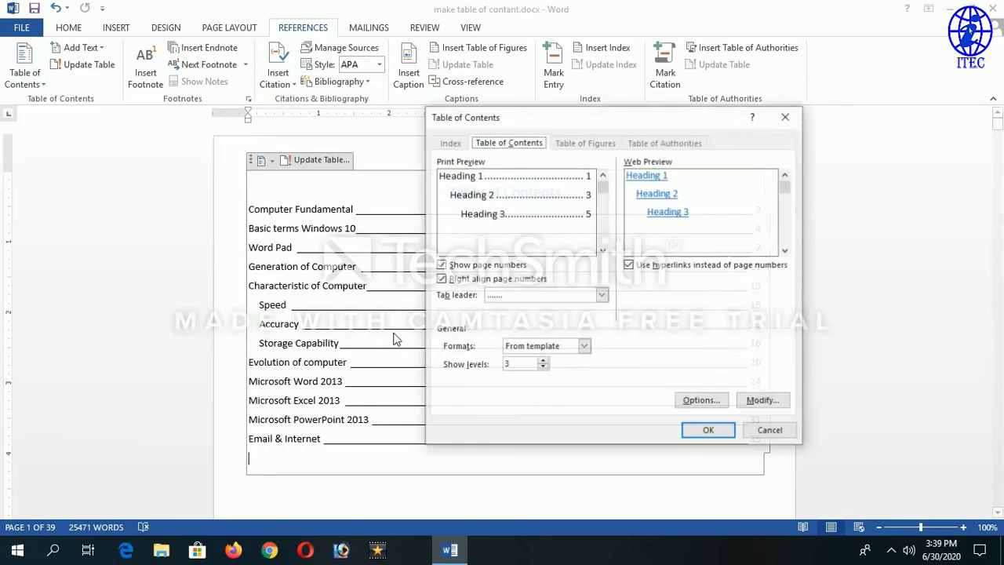
{"action": "left_click", "coordinate": [541, 295]}
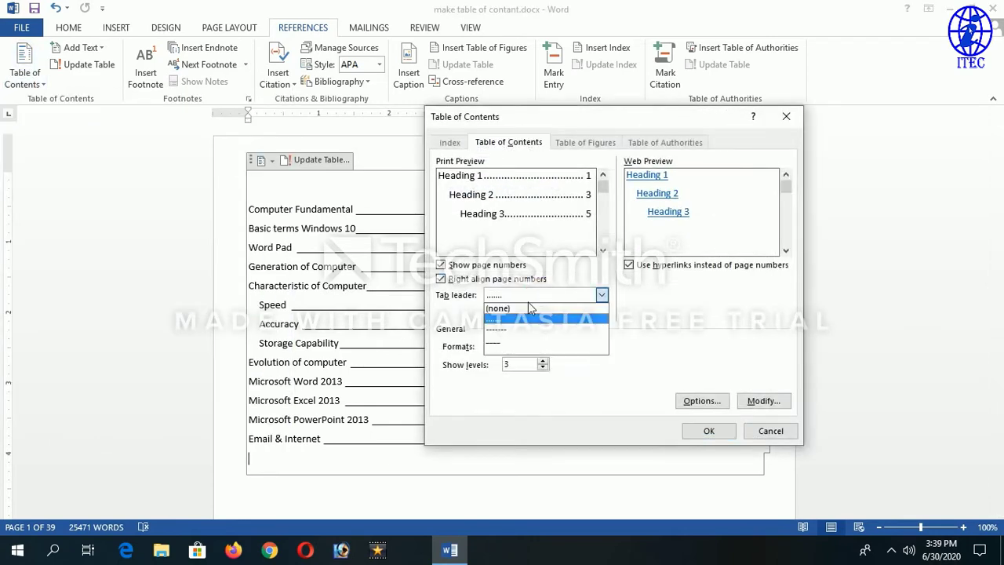
{"action": "left_click", "coordinate": [522, 310]}
{"action": "left_click", "coordinate": [709, 430]}
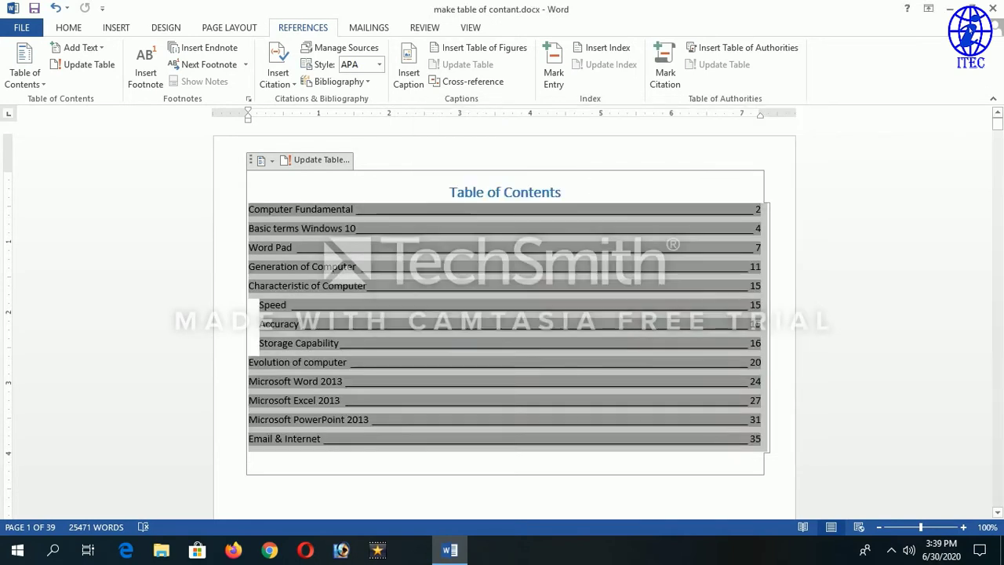
{"action": "left_click", "coordinate": [445, 316]}
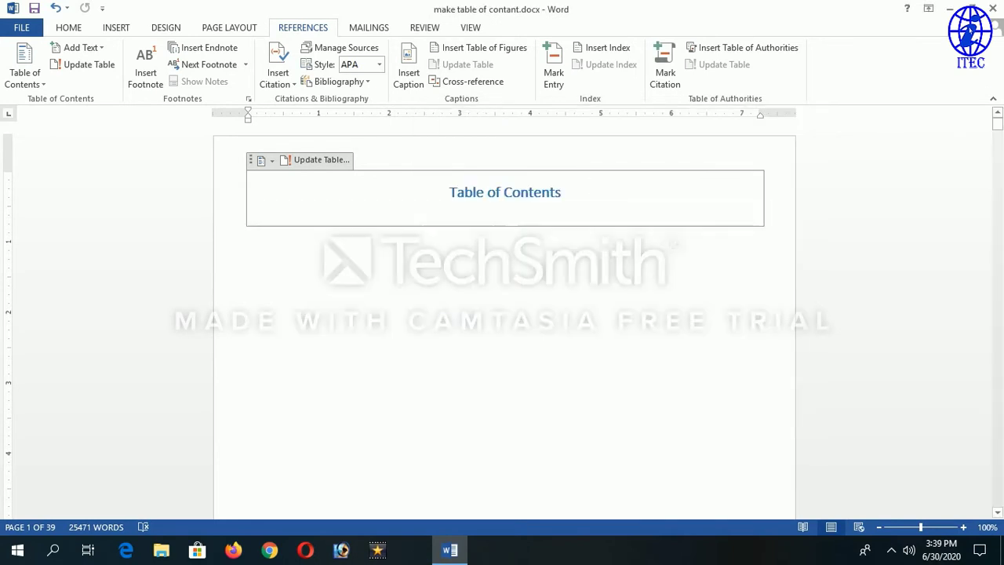
{"action": "left_click_drag", "start_coordinate": [250, 459], "coordinate": [243, 218]}
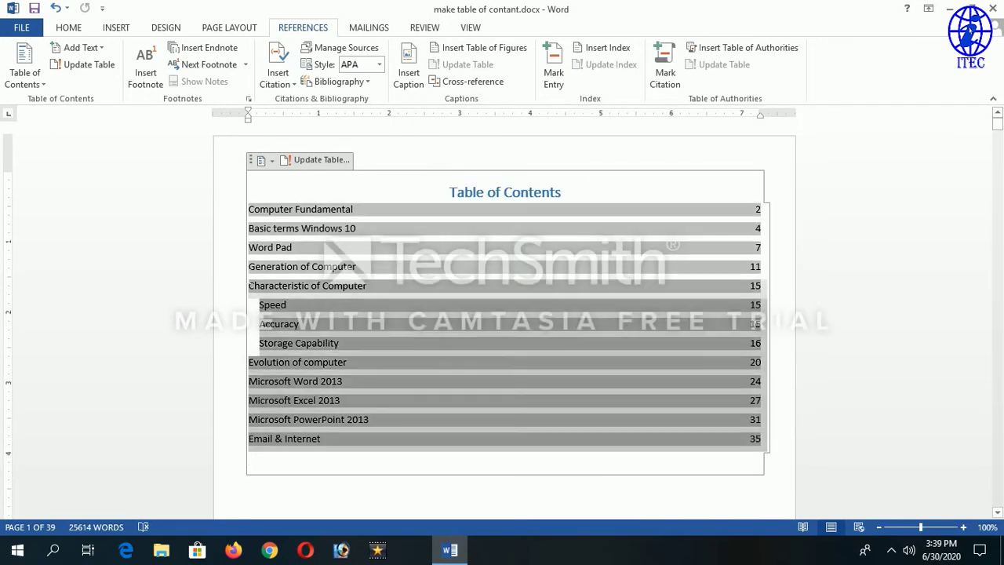
Step: Bold the contents entries, then underline and enlarge the Table of Contents title
{"action": "key", "text": "ctrl+b"}
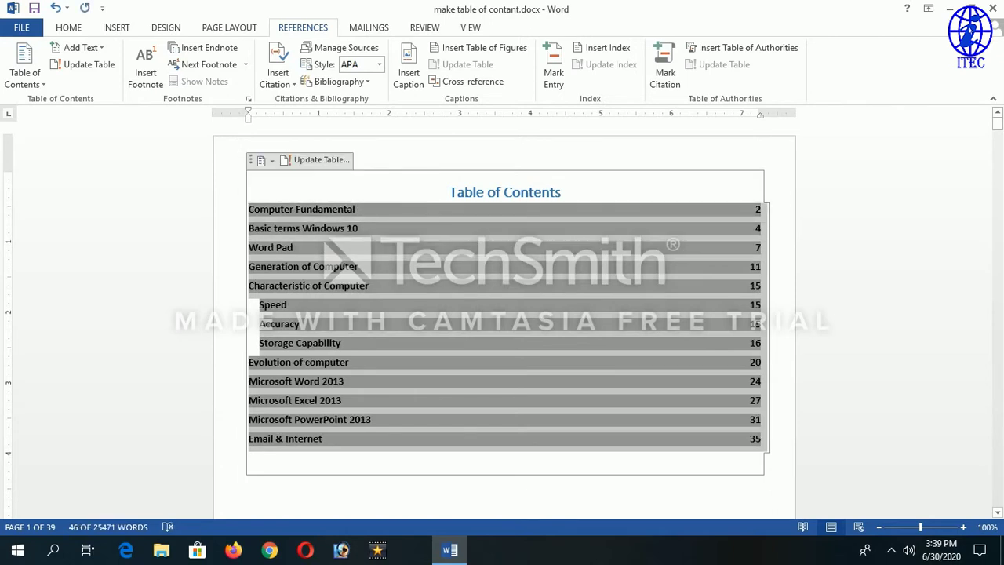
{"action": "left_click", "coordinate": [518, 192]}
{"action": "left_click_drag", "start_coordinate": [561, 193], "coordinate": [396, 176]}
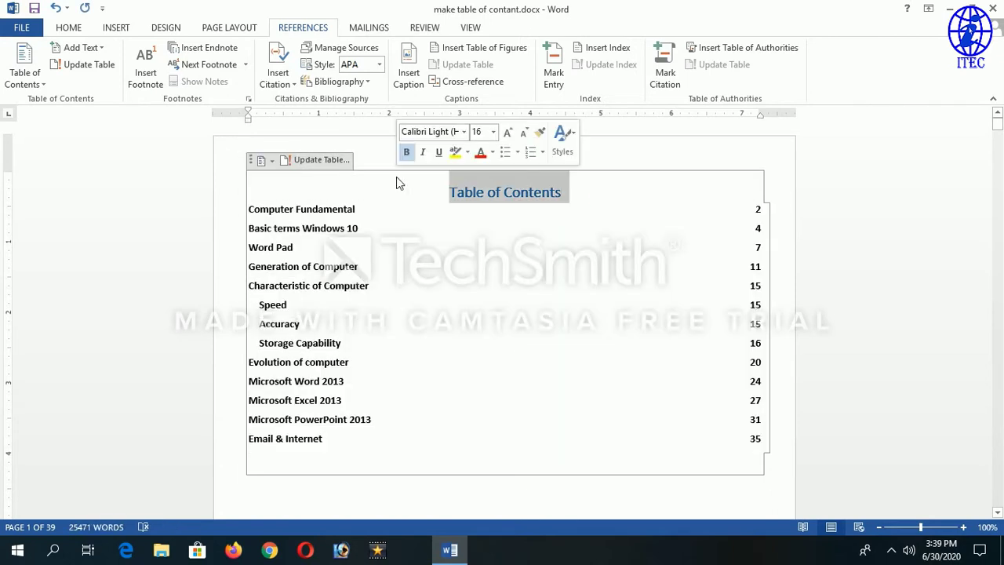
{"action": "key", "text": "ctrl+u"}
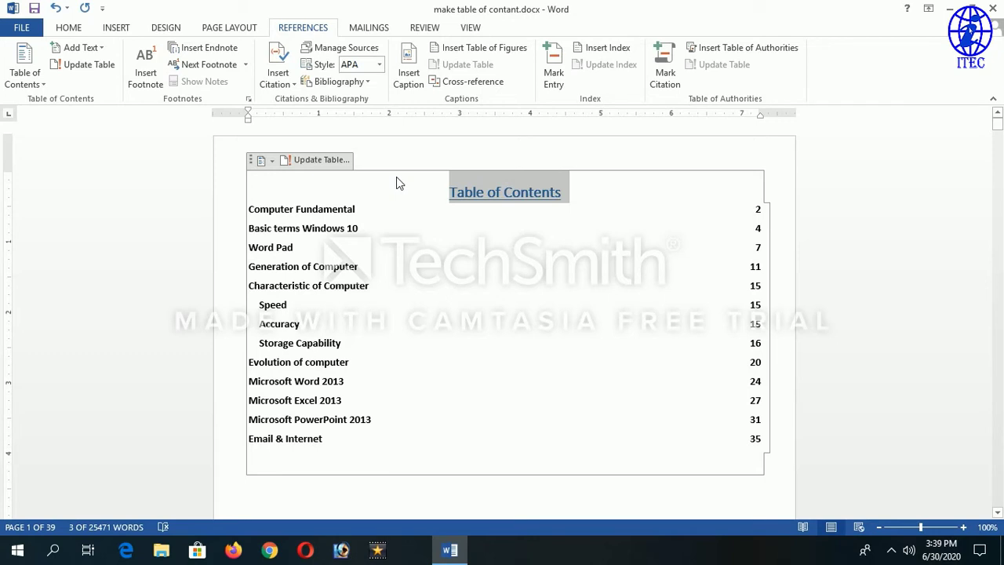
{"action": "key", "text": "ctrl+shift+period"}
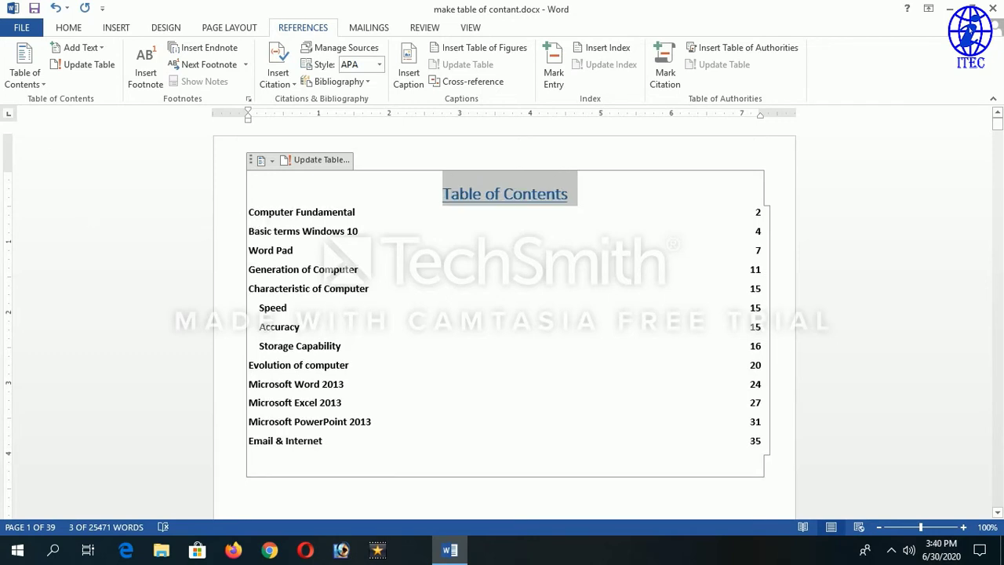
Step: Set all table of contents entries to 12 pt font size
{"action": "left_click_drag", "start_coordinate": [249, 209], "coordinate": [657, 467]}
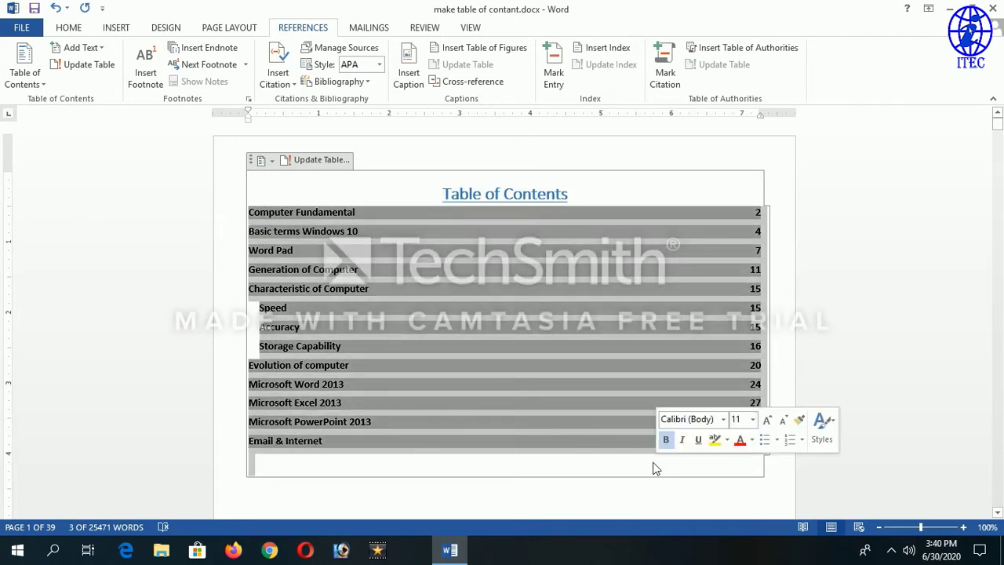
{"action": "left_click", "coordinate": [751, 420]}
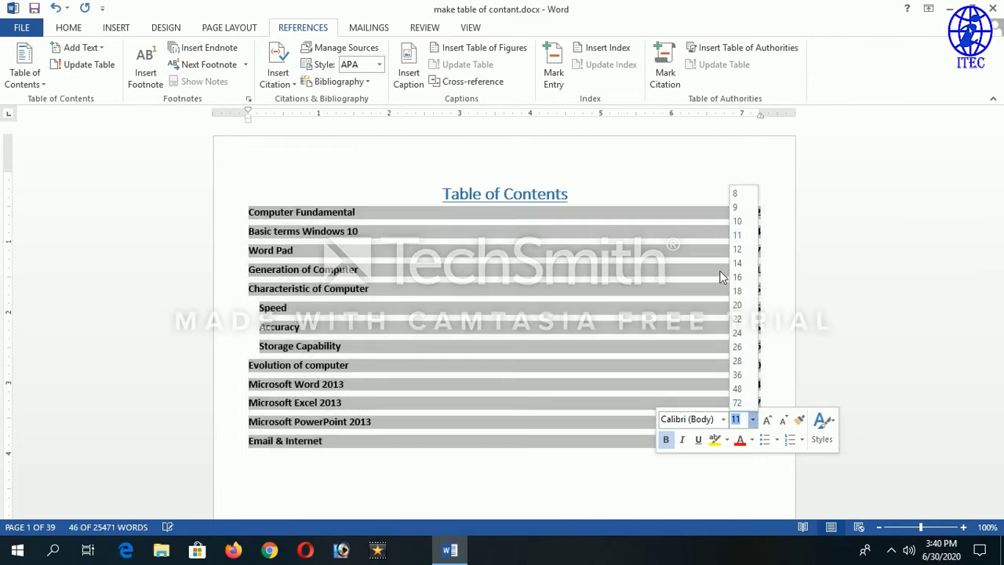
{"action": "left_click", "coordinate": [736, 250]}
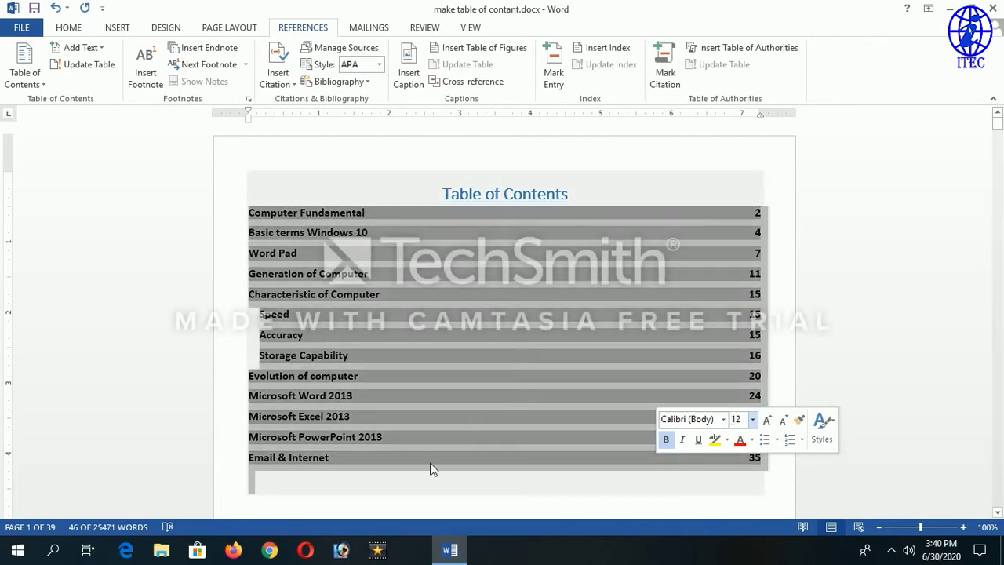
{"action": "left_click", "coordinate": [430, 469]}
{"action": "left_click", "coordinate": [375, 380]}
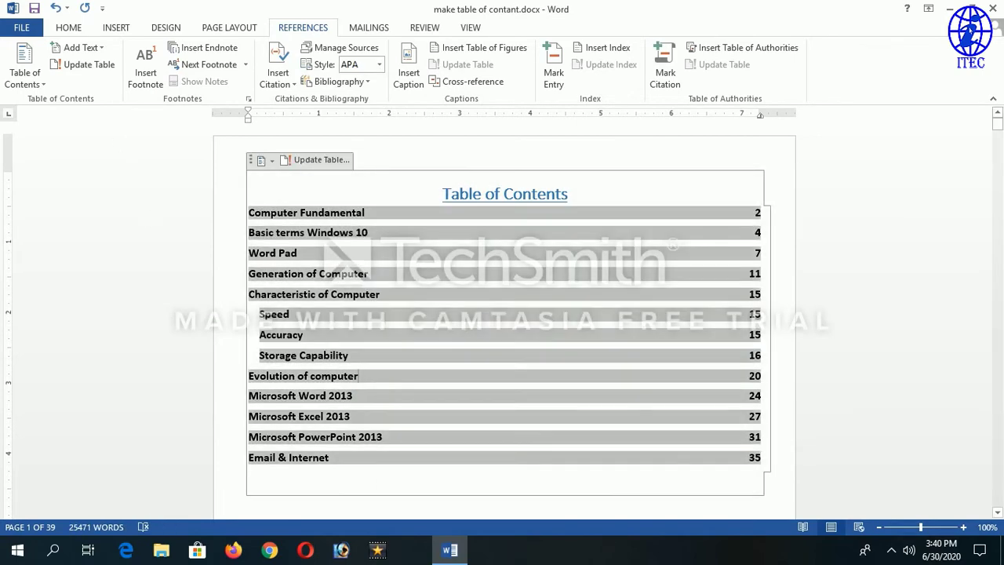
{"action": "left_click", "coordinate": [25, 74]}
Step: Rebuild the table of contents with the dotted Tab leader, replacing the existing one
{"action": "left_click", "coordinate": [88, 418]}
{"action": "left_click", "coordinate": [601, 295]}
{"action": "left_click", "coordinate": [510, 328]}
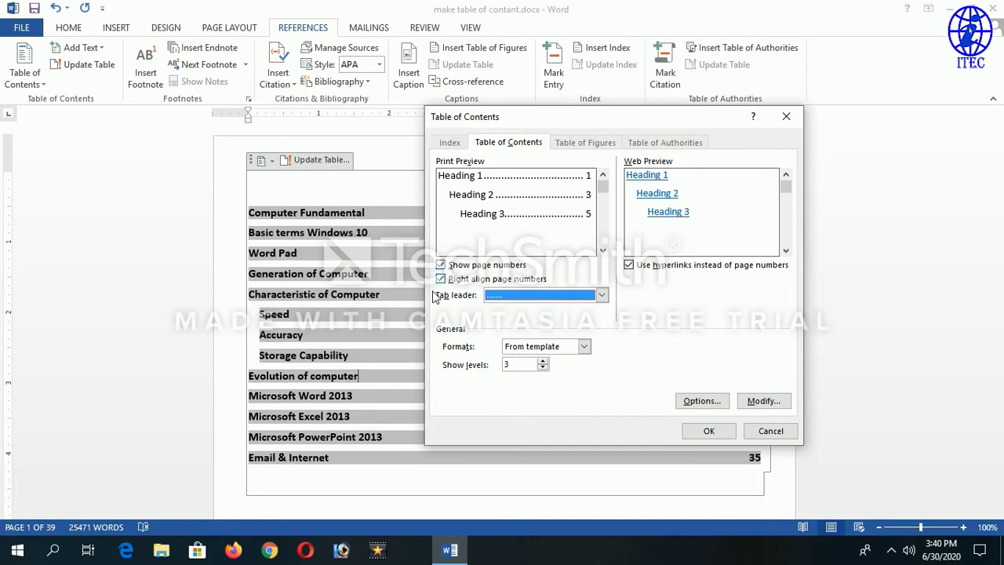
{"action": "left_click", "coordinate": [710, 433]}
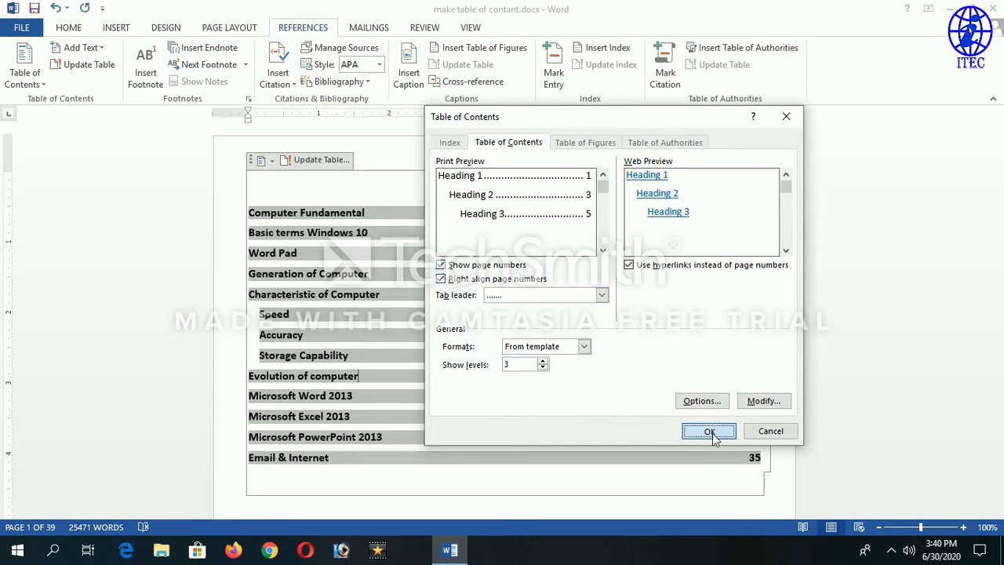
{"action": "left_click", "coordinate": [488, 320]}
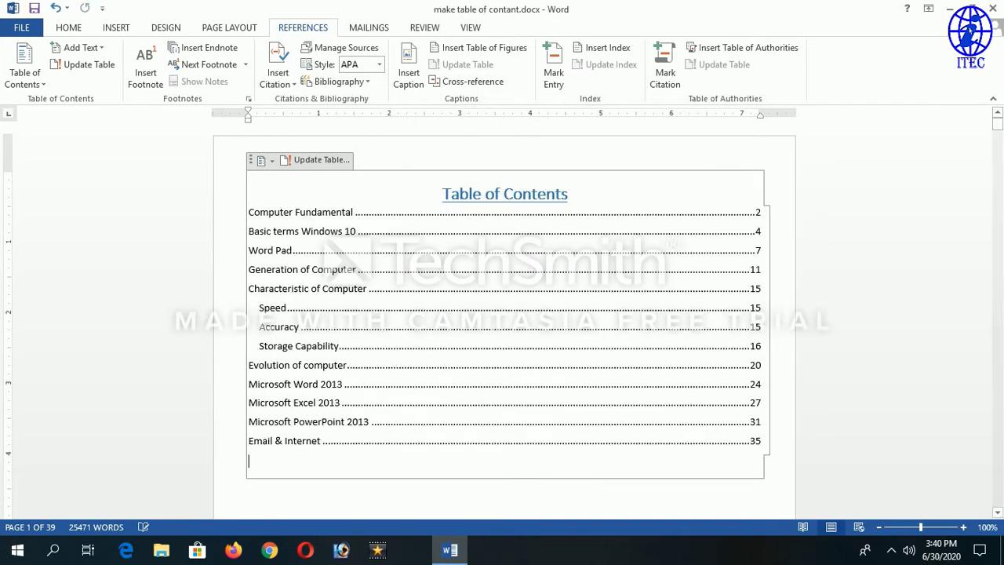
Step: Make every table of contents entry bold and slightly larger
{"action": "left_click_drag", "start_coordinate": [251, 461], "coordinate": [252, 217]}
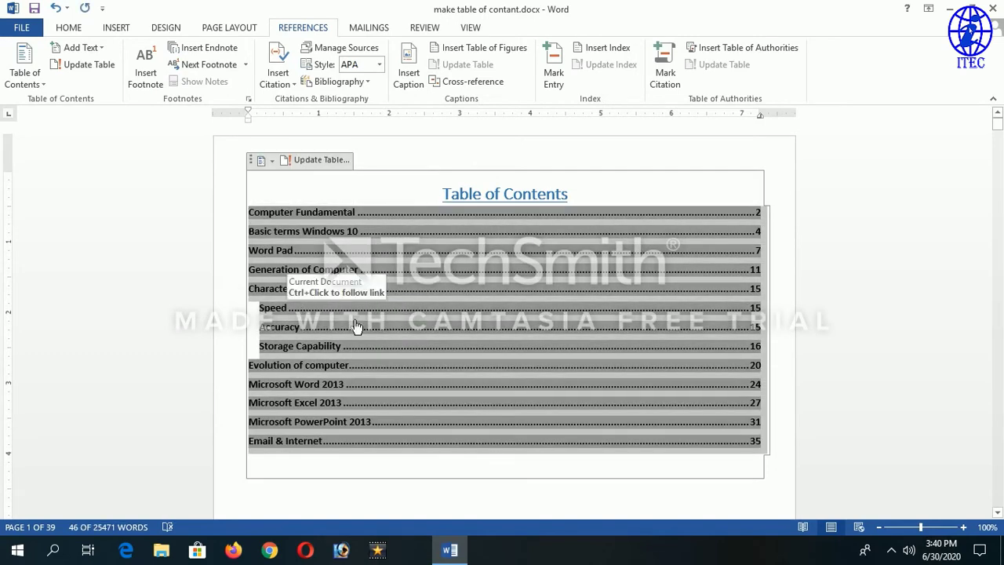
{"action": "key", "text": "ctrl+b"}
{"action": "key", "text": "ctrl+bracketright"}
{"action": "key", "text": "Down"}
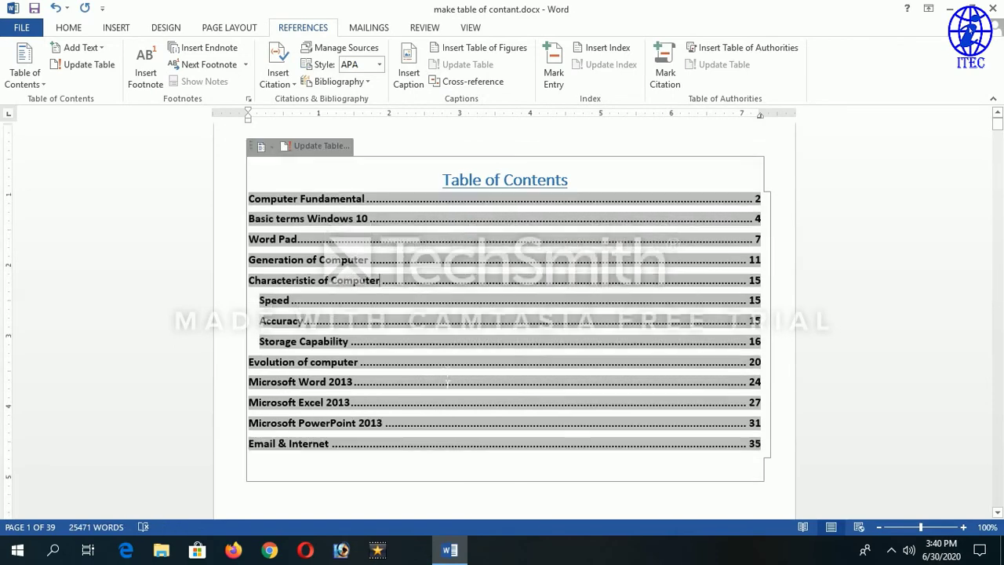
{"action": "scroll", "coordinate": [350, 319], "scroll_direction": "down", "scroll_amount": 3}
{"action": "scroll", "coordinate": [504, 314], "scroll_direction": "up", "scroll_amount": 3}
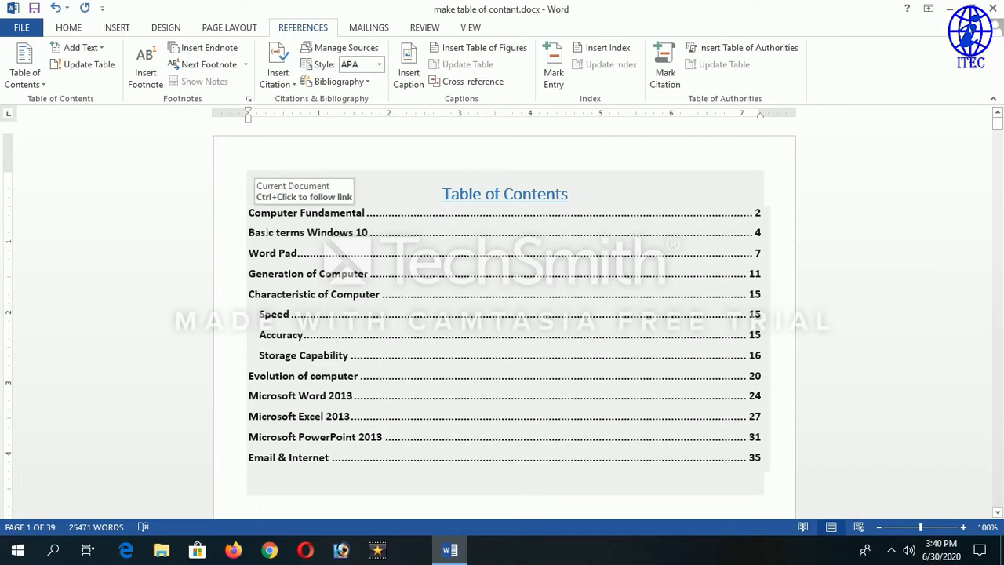
{"action": "scroll", "coordinate": [265, 232], "scroll_direction": "down", "scroll_amount": 5}
Step: Type 'Chapter: 1' followed by two tabs at the start of the Computer Fundamental heading
{"action": "scroll", "coordinate": [265, 232], "scroll_direction": "down", "scroll_amount": 4}
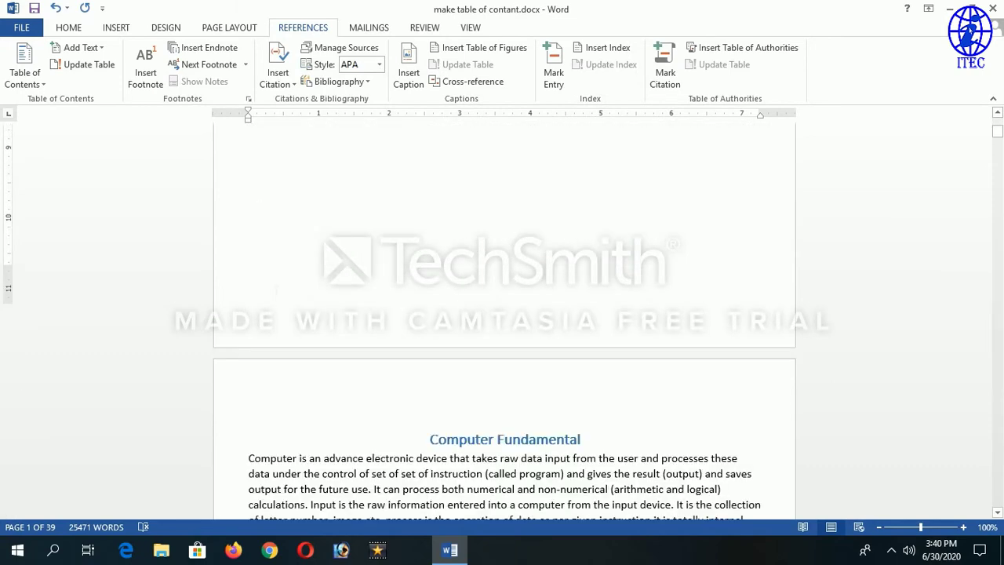
{"action": "scroll", "coordinate": [265, 232], "scroll_direction": "down", "scroll_amount": 4}
{"action": "left_click", "coordinate": [485, 212]}
{"action": "left_click", "coordinate": [439, 208]}
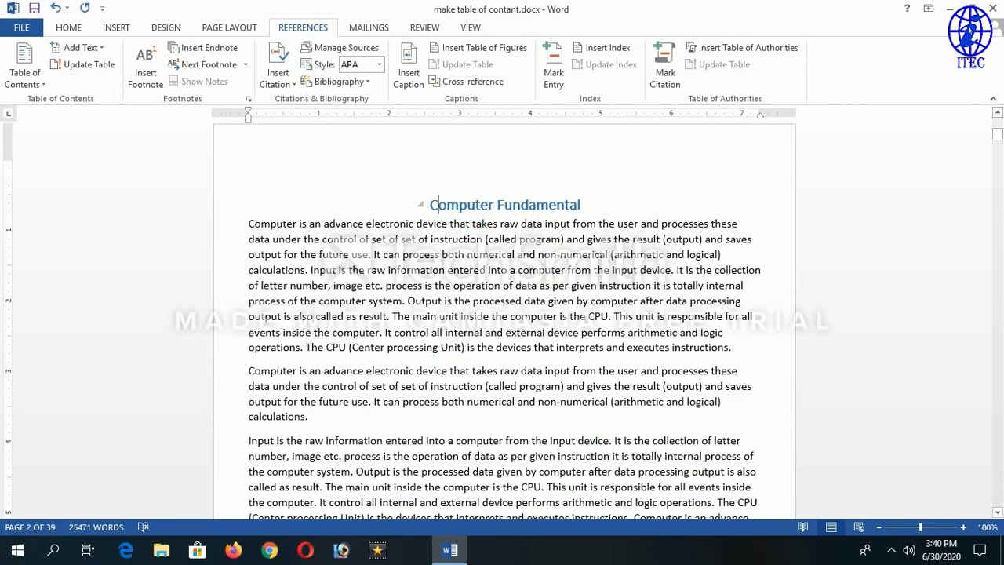
{"action": "key", "text": "Home"}
{"action": "type", "text": "Chapt"}
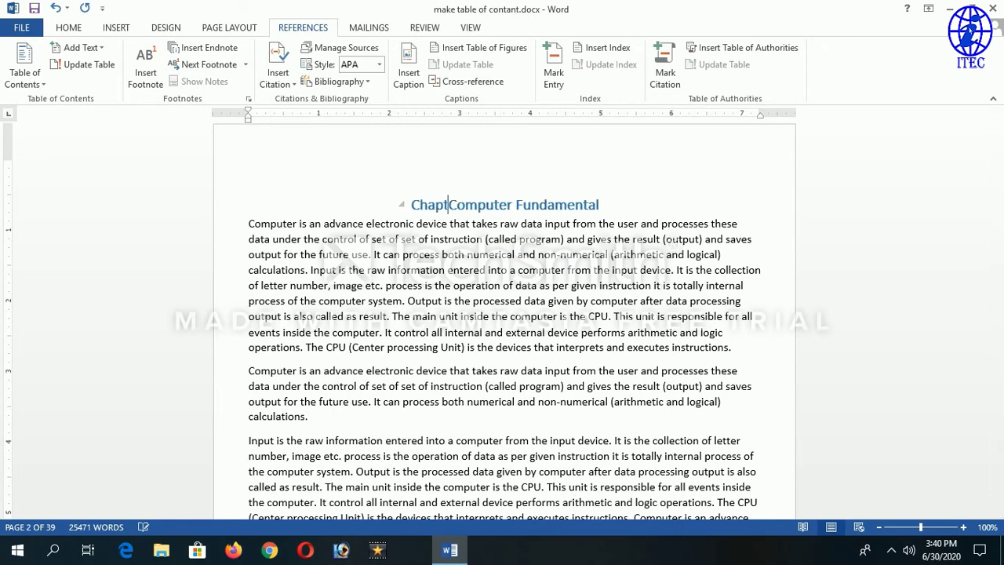
{"action": "type", "text": "er: "}
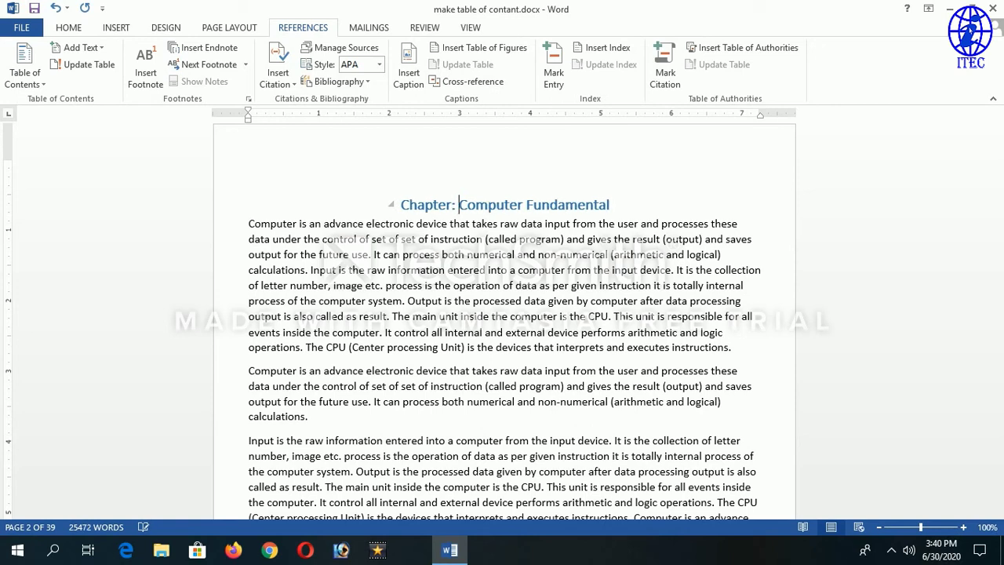
{"action": "type", "text": "1"}
{"action": "key", "text": "Tab"}
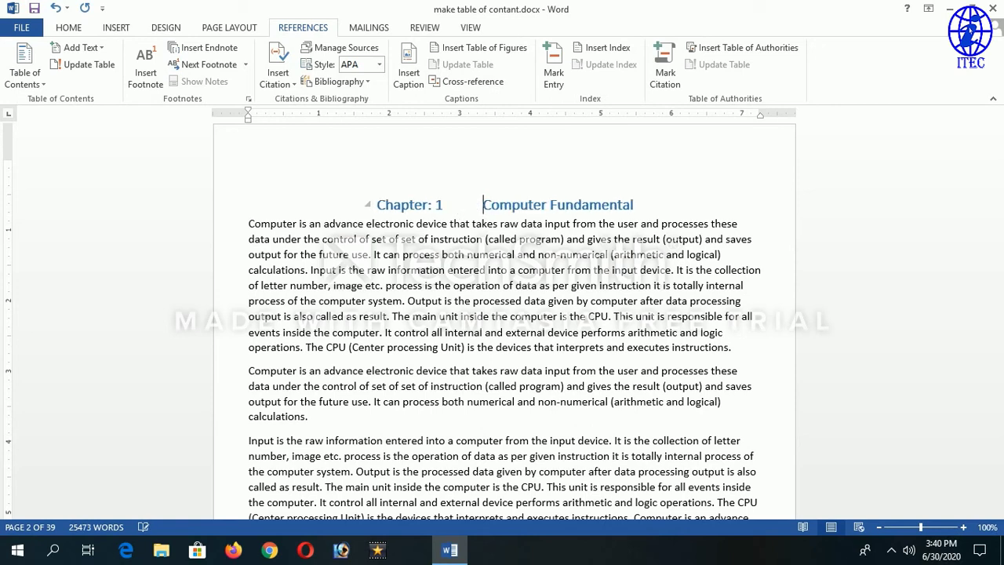
{"action": "key", "text": "Tab"}
{"action": "key", "text": "Tab"}
{"action": "key", "text": "Tab"}
{"action": "key", "text": "Tab"}
{"action": "key", "text": "Tab"}
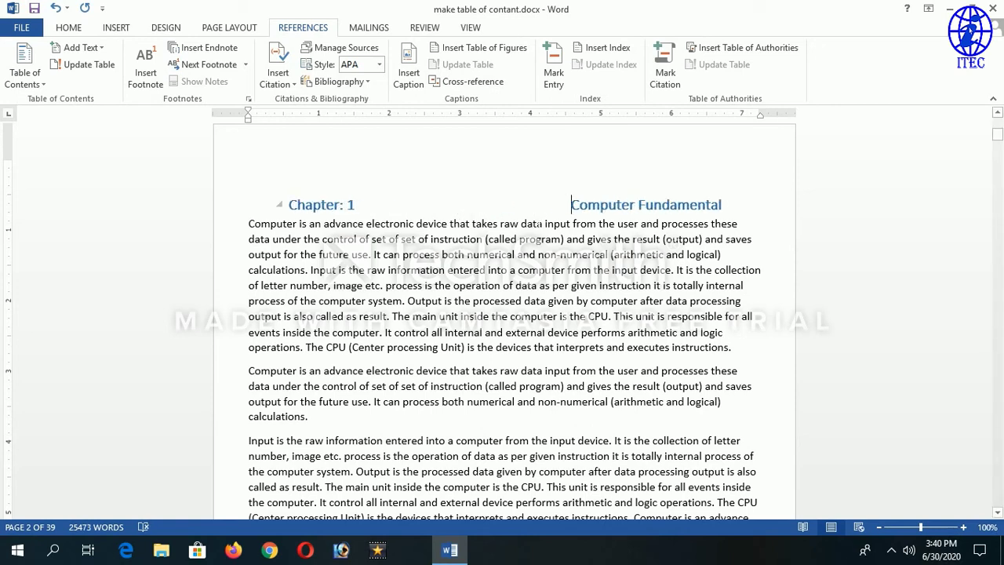
Step: Shrink the gap between 'Chapter: 1' and 'Computer Fundamental'
{"action": "left_click", "coordinate": [501, 204]}
{"action": "key", "text": "BackSpace"}
{"action": "key", "text": "BackSpace"}
{"action": "key", "text": "BackSpace"}
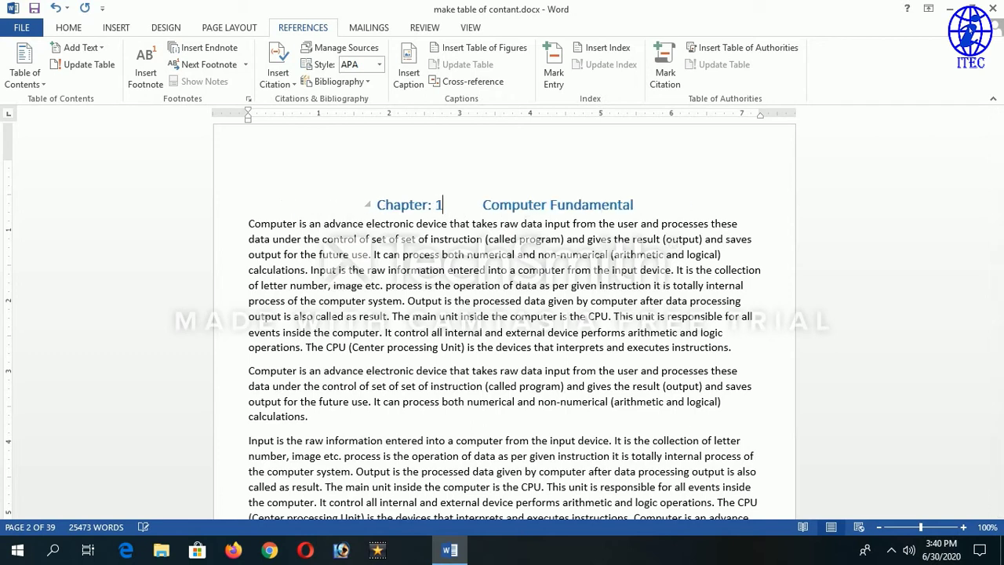
{"action": "key", "text": "BackSpace"}
{"action": "left_click", "coordinate": [435, 205]}
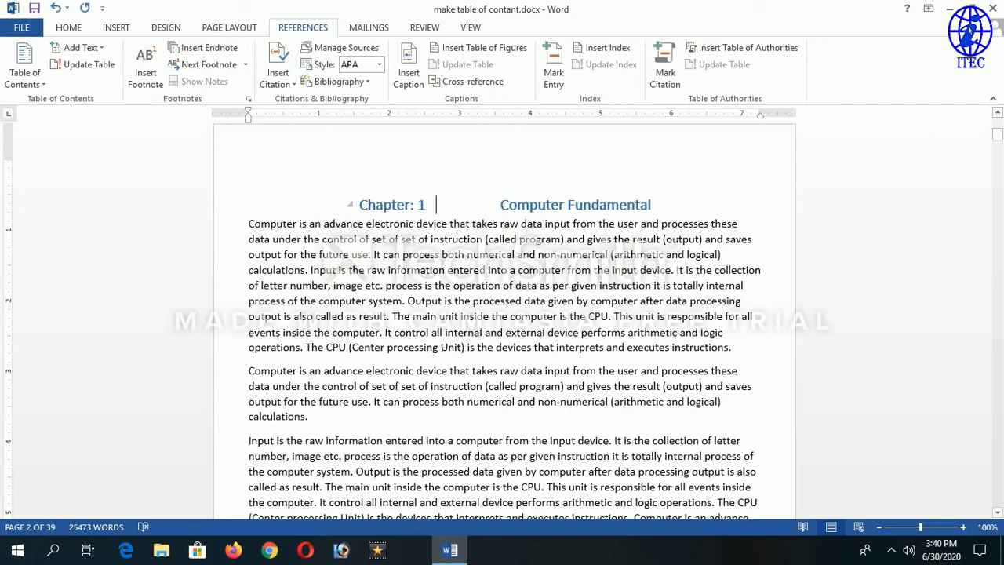
{"action": "left_click", "coordinate": [501, 204]}
{"action": "key", "text": "BackSpace"}
{"action": "key", "text": "Left"}
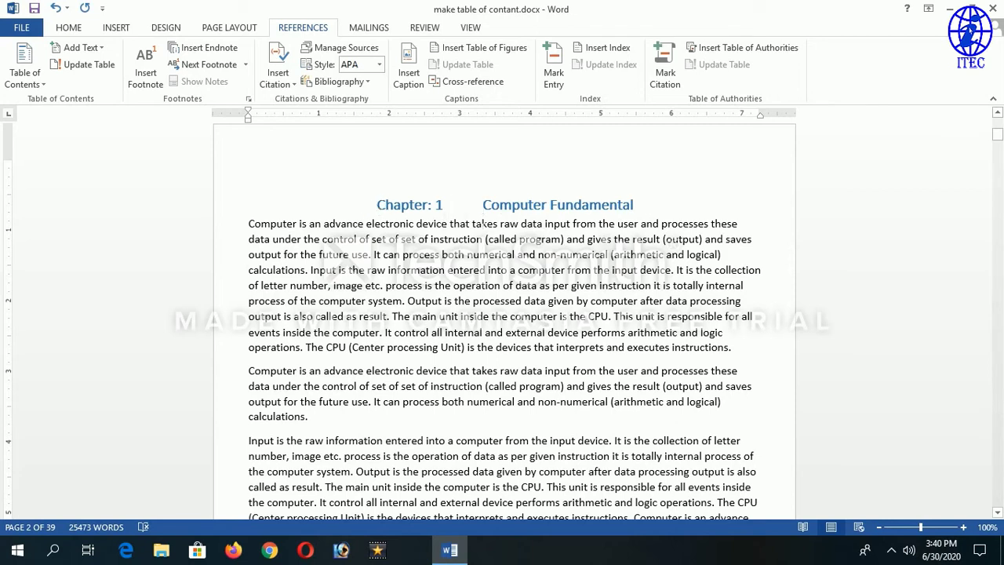
Step: Remove a stray space in 'takes' and restore a single tab after 'Chapter: 1'
{"action": "left_click", "coordinate": [477, 223]}
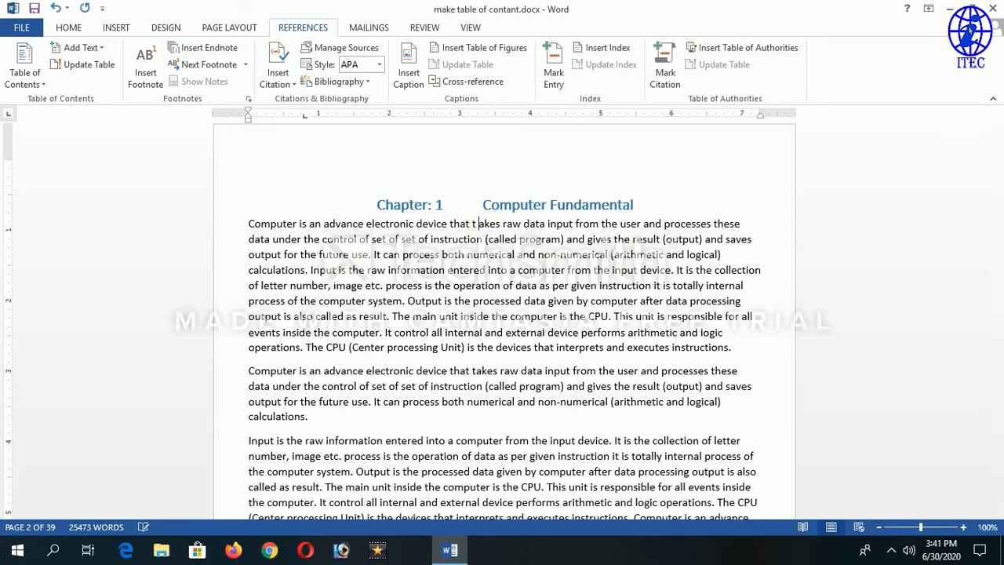
{"action": "key", "text": "BackSpace"}
{"action": "left_click", "coordinate": [464, 205]}
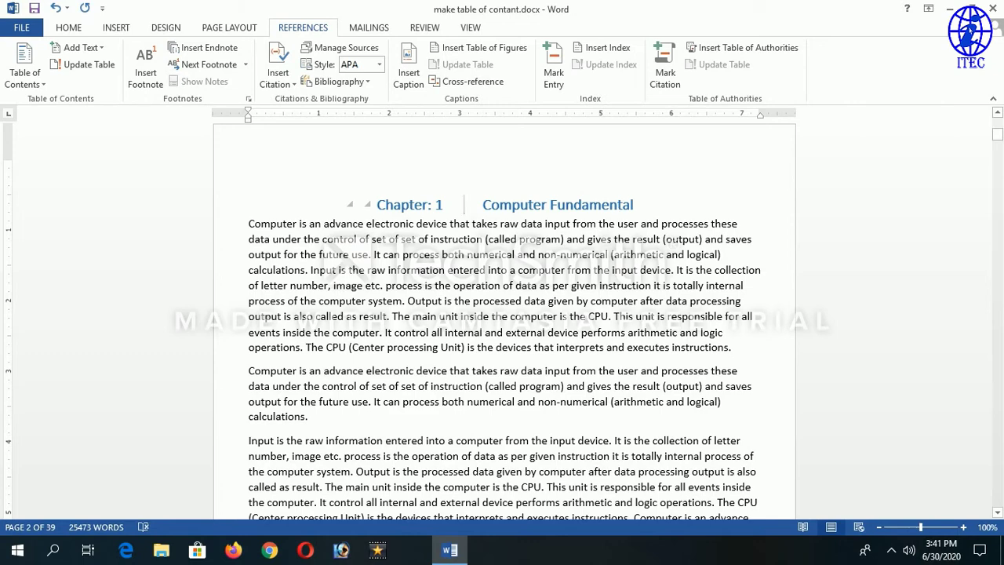
{"action": "key", "text": "Tab"}
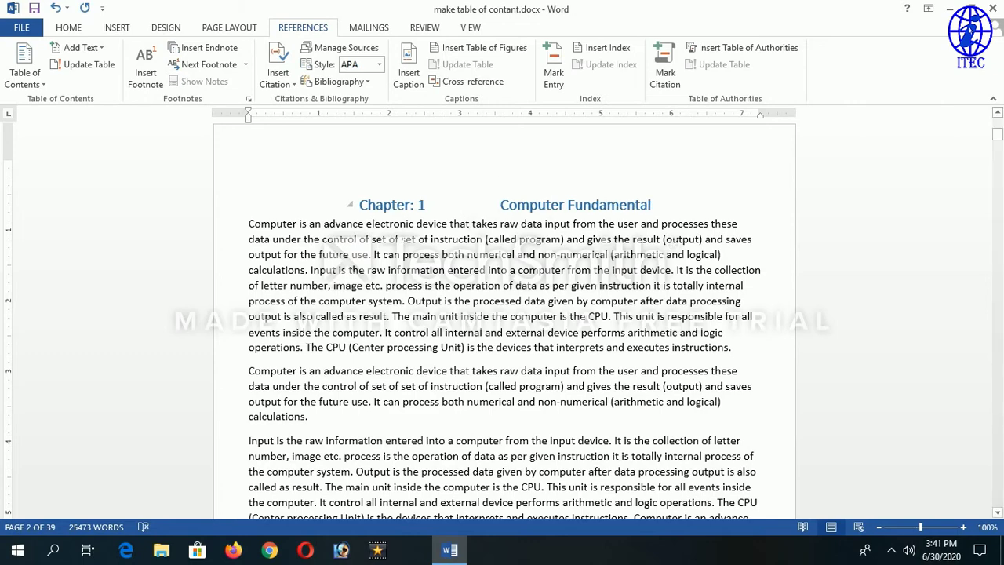
{"action": "scroll", "coordinate": [385, 227], "scroll_direction": "up", "scroll_amount": 15}
{"action": "left_click", "coordinate": [385, 227]}
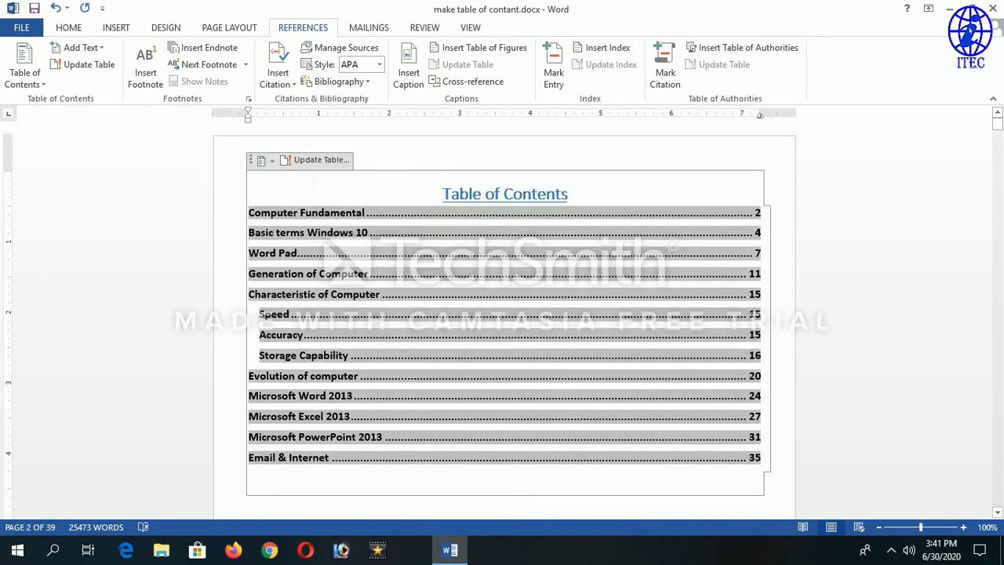
Step: Update the entire table of contents so it shows 'Chapter: 1 Computer Fundamental'
{"action": "left_click", "coordinate": [320, 159]}
{"action": "left_click", "coordinate": [354, 205]}
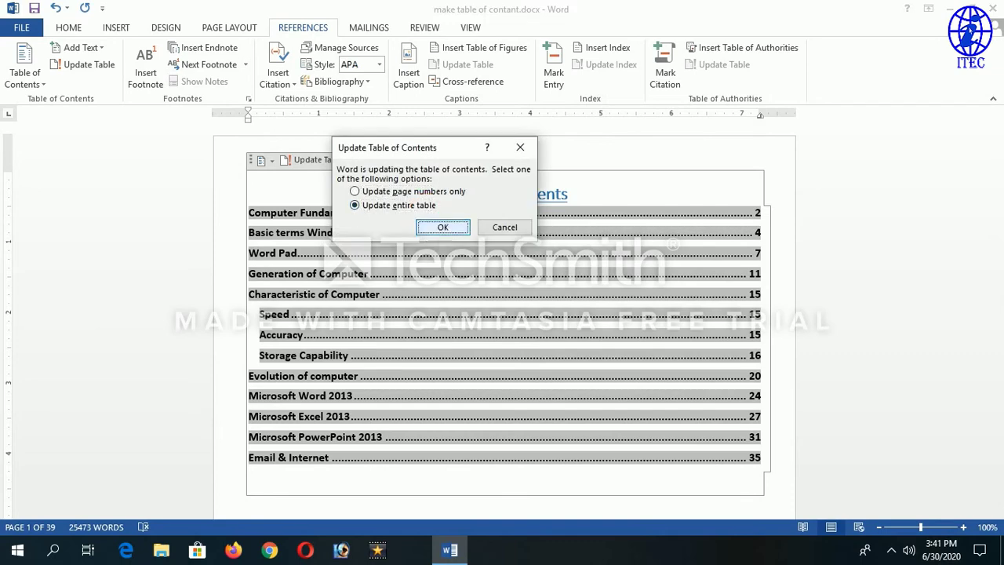
{"action": "left_click", "coordinate": [442, 227]}
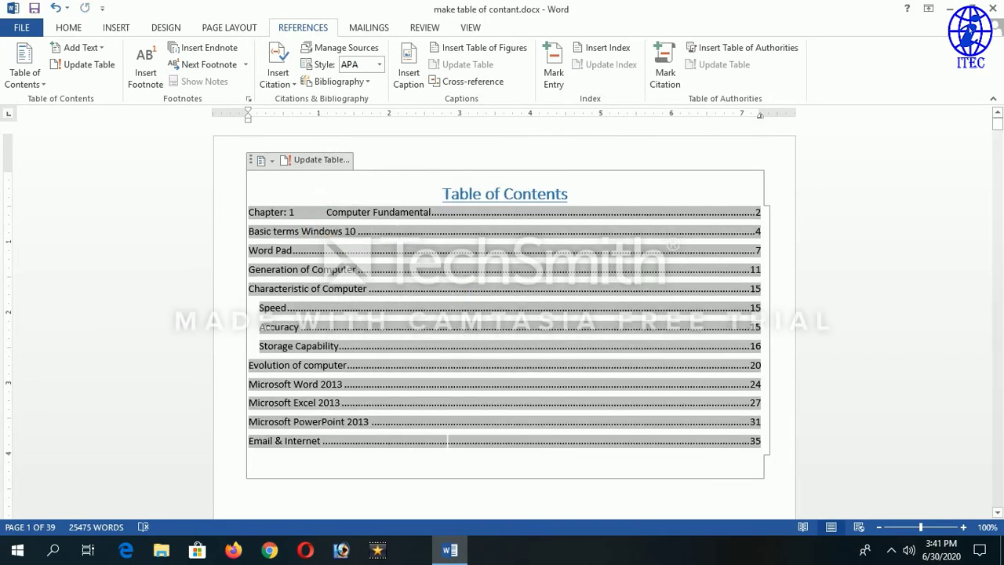
{"action": "left_click", "coordinate": [443, 498]}
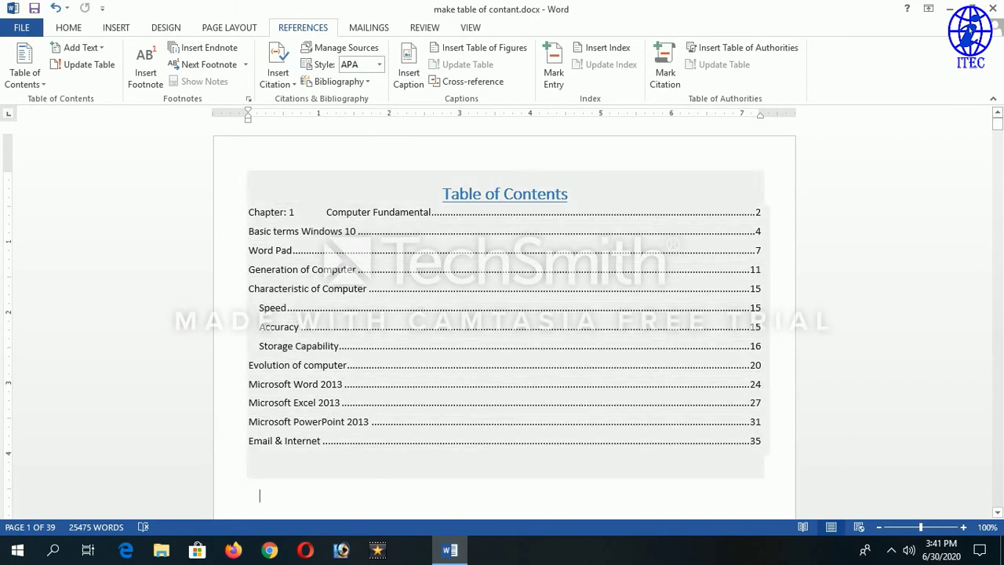
Step: Enlarge the font of all table of contents entries and make them bold
{"action": "left_click", "coordinate": [329, 229]}
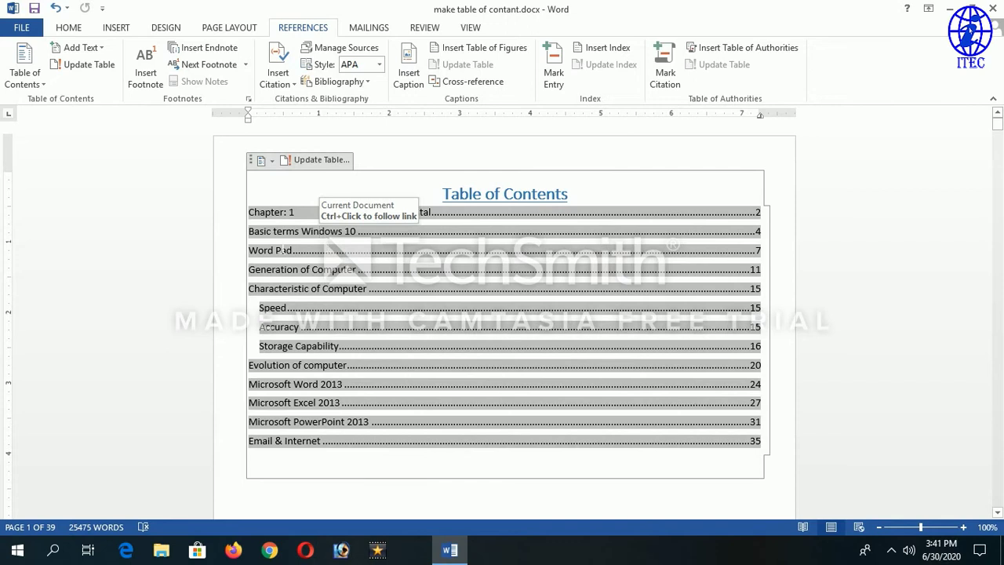
{"action": "left_click_drag", "start_coordinate": [368, 464], "coordinate": [245, 211]}
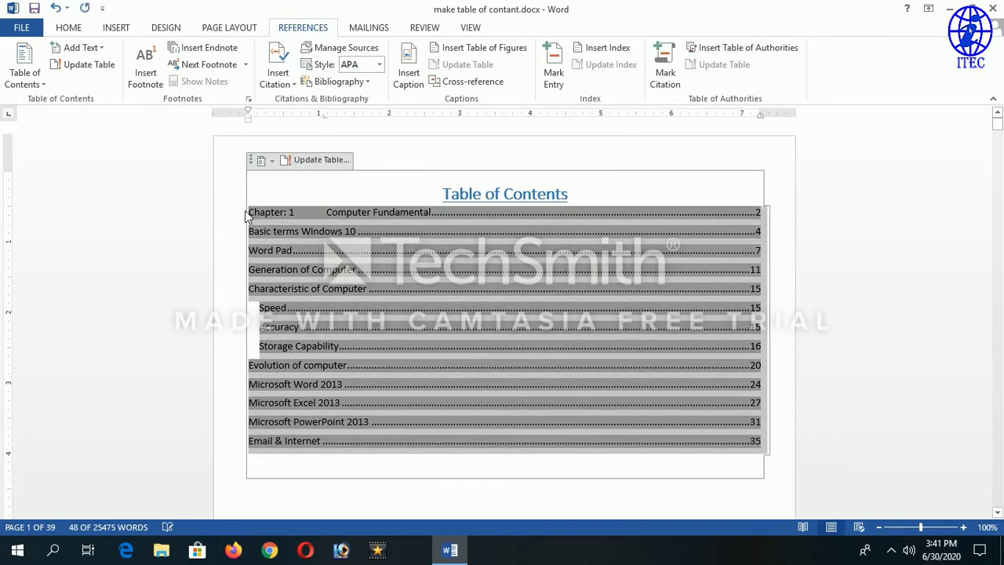
{"action": "key", "text": "ctrl+shift+period"}
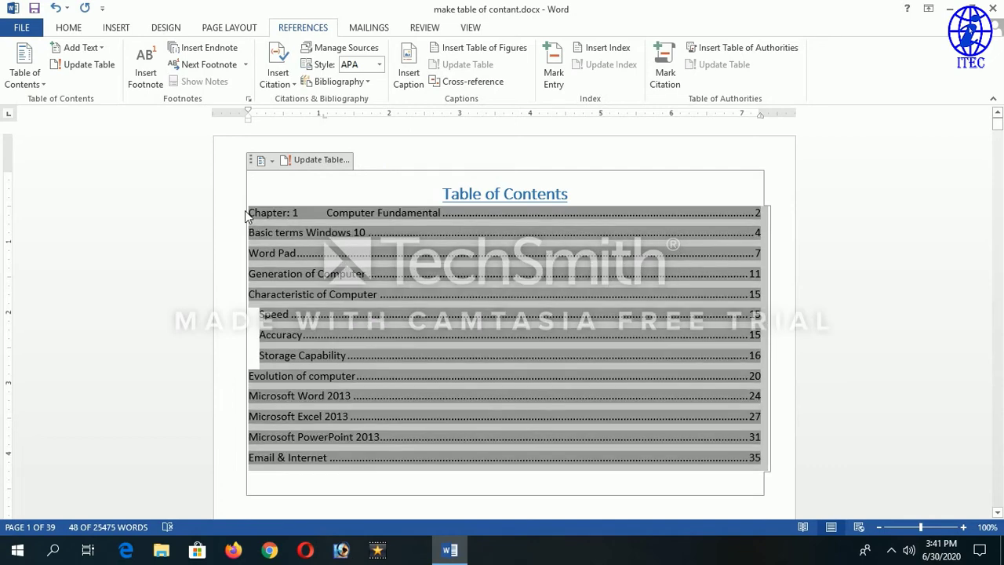
{"action": "key", "text": "ctrl+b"}
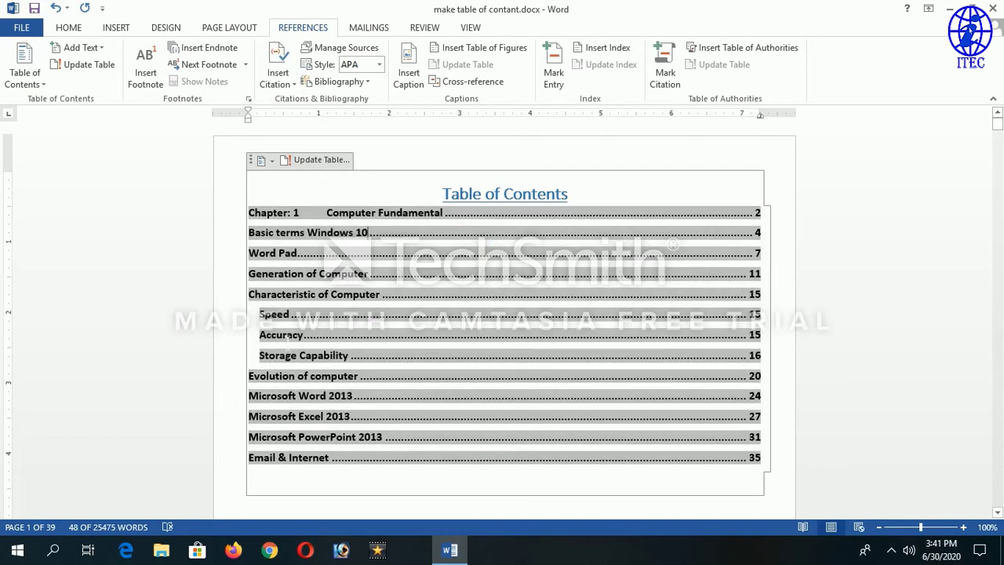
{"action": "scroll", "coordinate": [289, 353], "scroll_direction": "down", "scroll_amount": 3}
{"action": "left_click", "coordinate": [289, 370]}
{"action": "scroll", "coordinate": [290, 329], "scroll_direction": "up", "scroll_amount": 3}
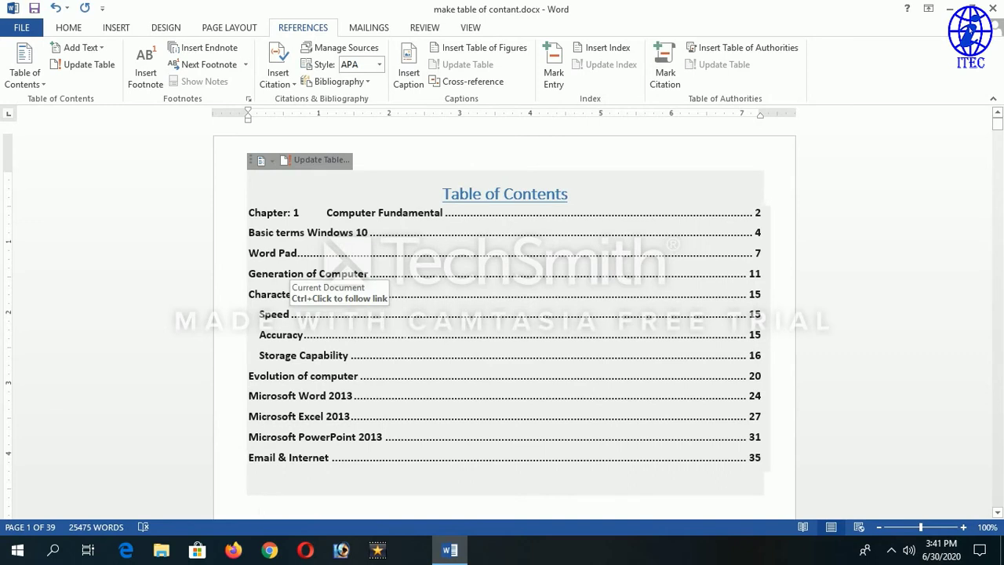
{"action": "scroll", "coordinate": [359, 290], "scroll_direction": "down", "scroll_amount": 1}
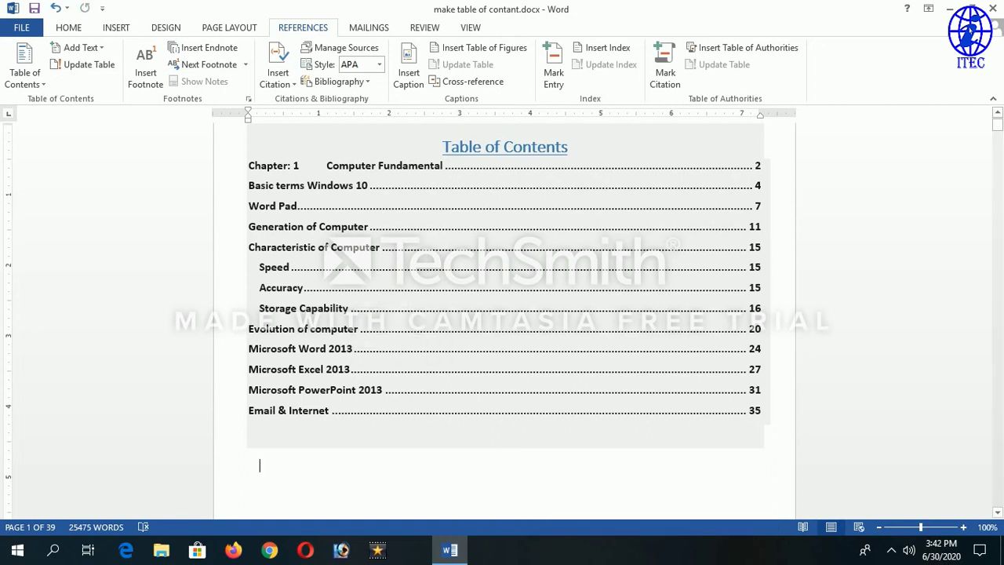
{"action": "scroll", "coordinate": [361, 337], "scroll_direction": "up", "scroll_amount": 1}
{"action": "left_click", "coordinate": [428, 328]}
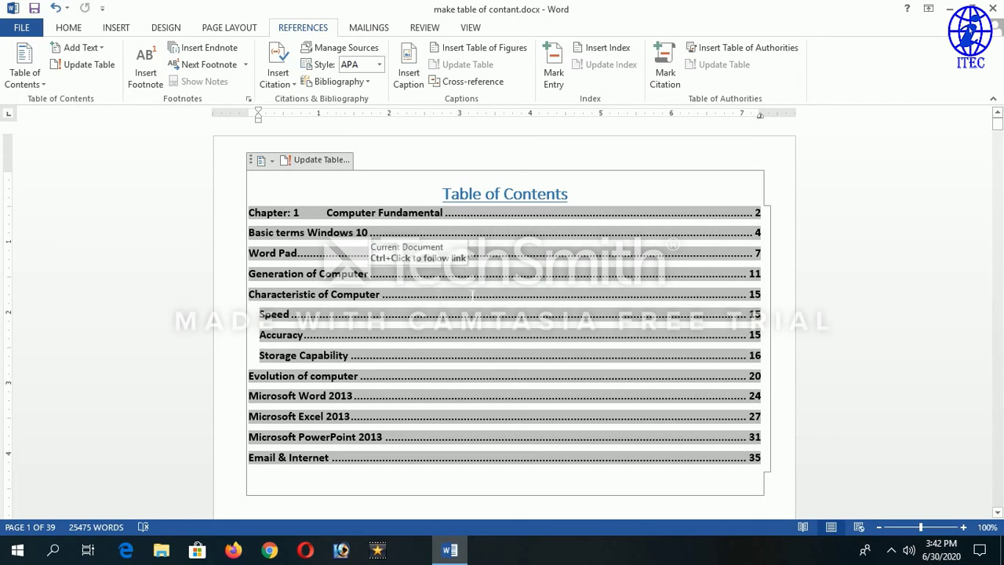
{"action": "scroll", "coordinate": [471, 294], "scroll_direction": "down", "scroll_amount": 4}
{"action": "left_click", "coordinate": [421, 390]}
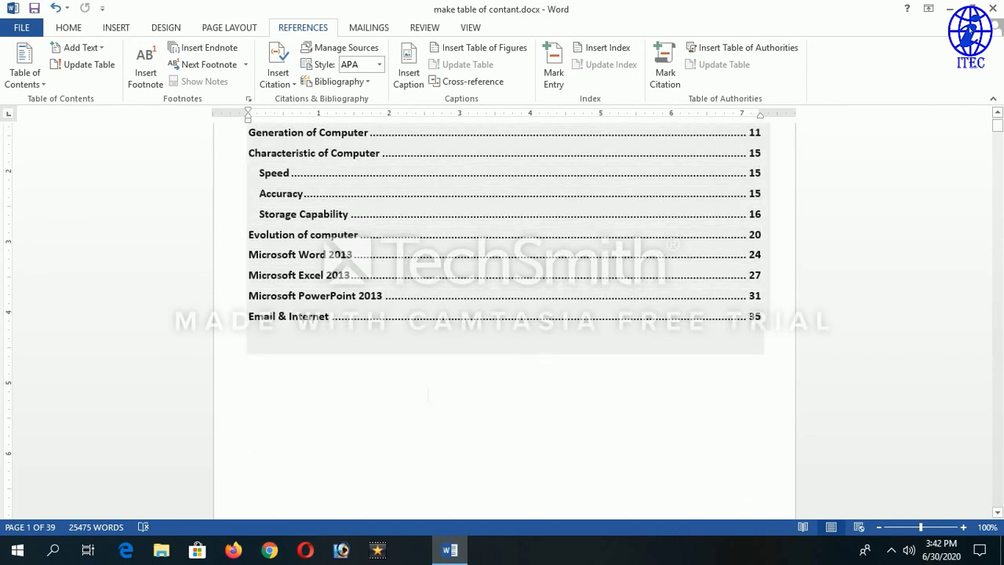
{"action": "scroll", "coordinate": [429, 394], "scroll_direction": "up", "scroll_amount": 4}
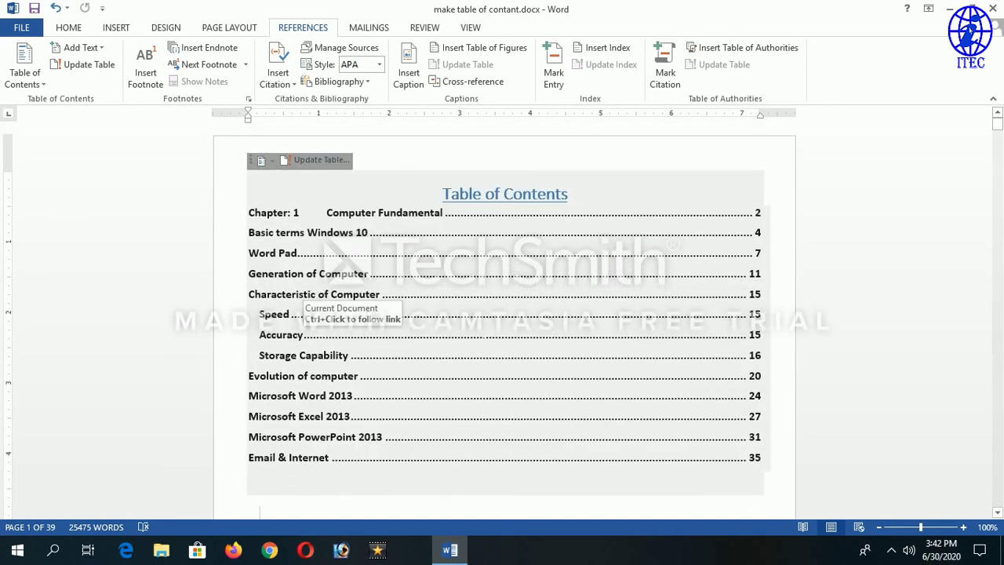